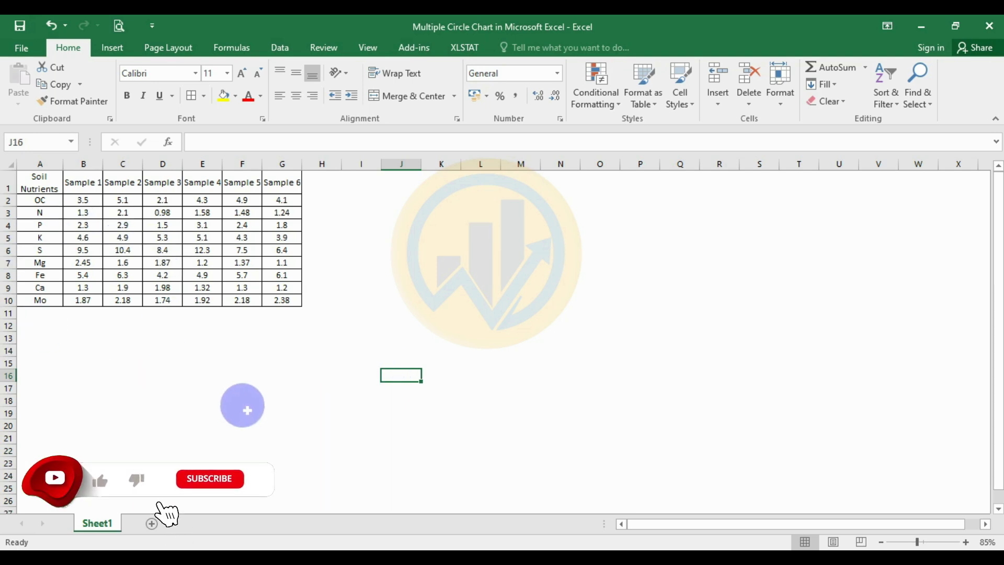
# - Examine the soil nutrient table's sample headers and the nutrient names in the first column
pyautogui.keyDown('ctrl'); pyautogui.scroll(1, 247, 410); pyautogui.keyUp('ctrl')
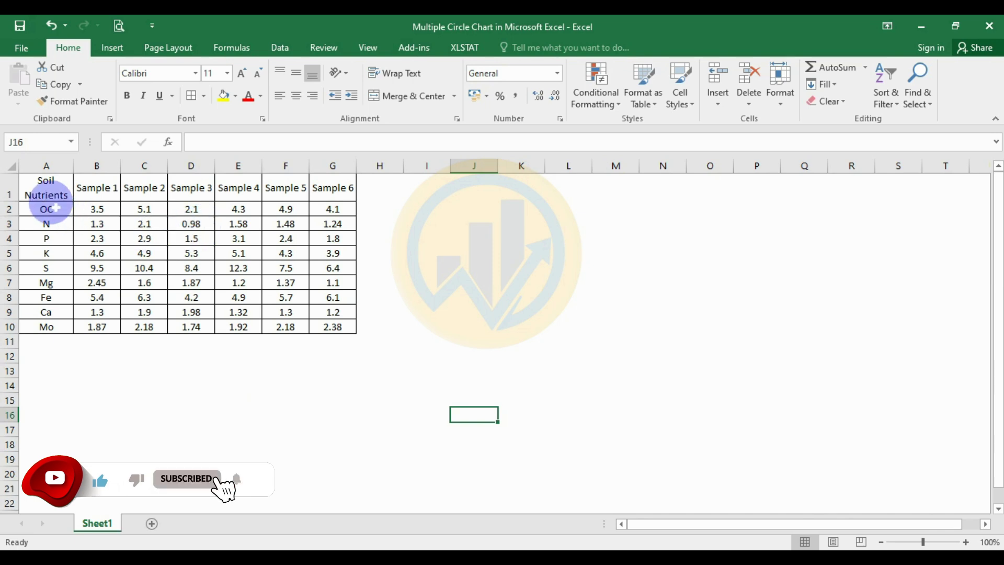
pyautogui.moveTo(94, 189); pyautogui.dragTo(322, 200)
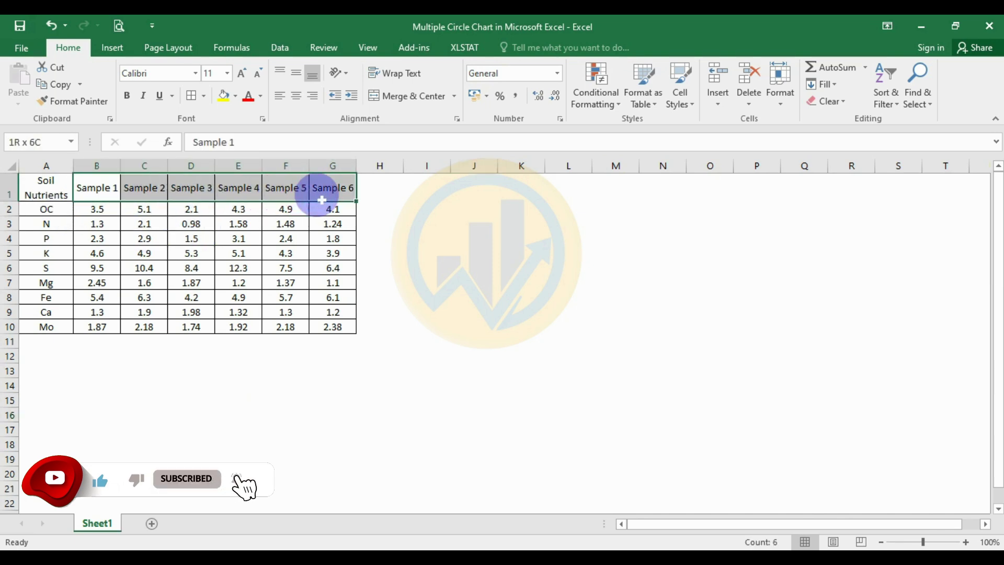
pyautogui.click(99, 195)
pyautogui.click(144, 188)
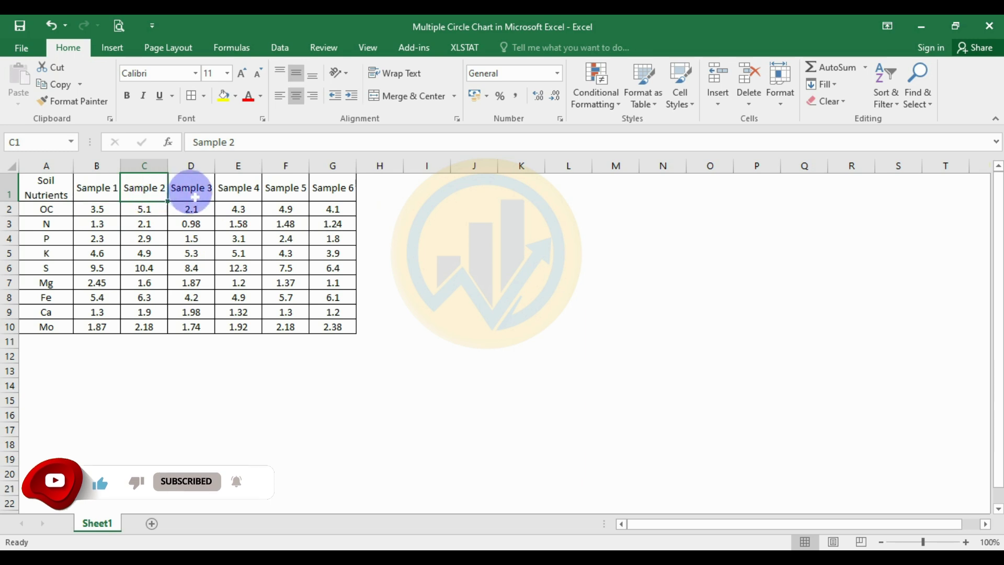
pyautogui.click(193, 194)
pyautogui.click(238, 192)
pyautogui.click(286, 191)
pyautogui.click(332, 192)
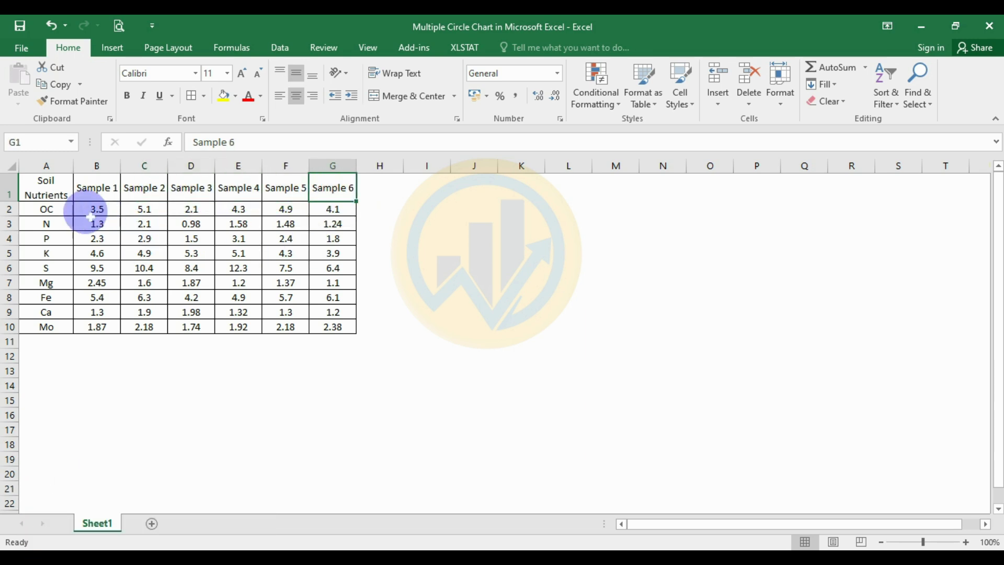
pyautogui.click(32, 188)
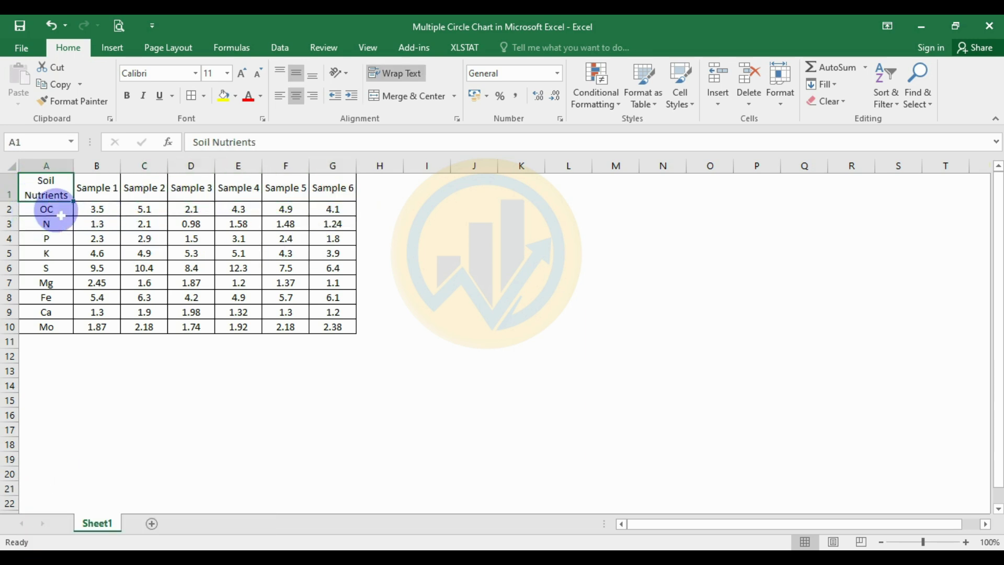
pyautogui.moveTo(42, 211); pyautogui.dragTo(44, 327)
pyautogui.moveTo(100, 196); pyautogui.dragTo(334, 189)
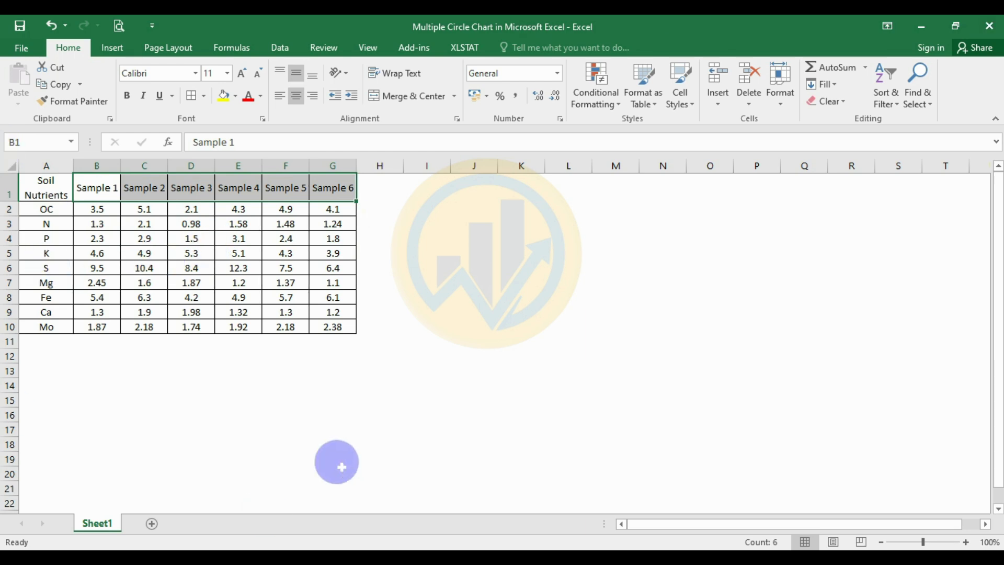
pyautogui.click(420, 281)
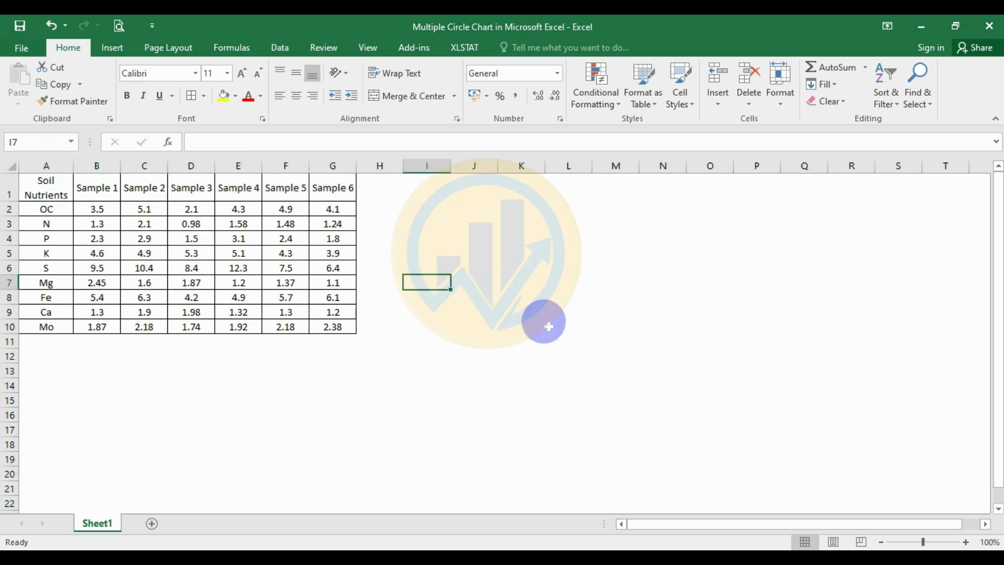
# - Insert a doughnut chart from the Soil Nutrients and Sample 1 data in A1:B10
pyautogui.moveTo(46, 194); pyautogui.dragTo(99, 326)
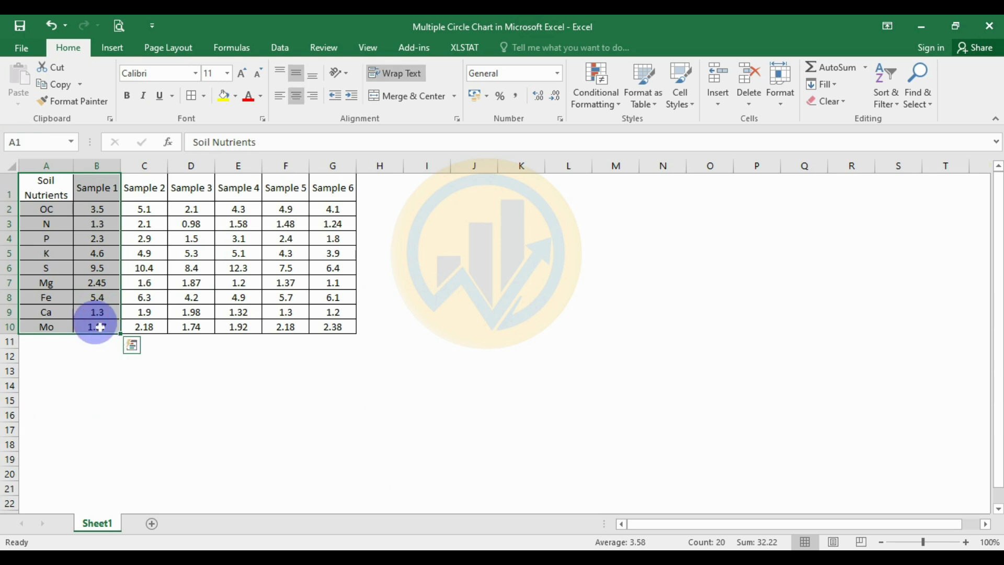
pyautogui.click(112, 48)
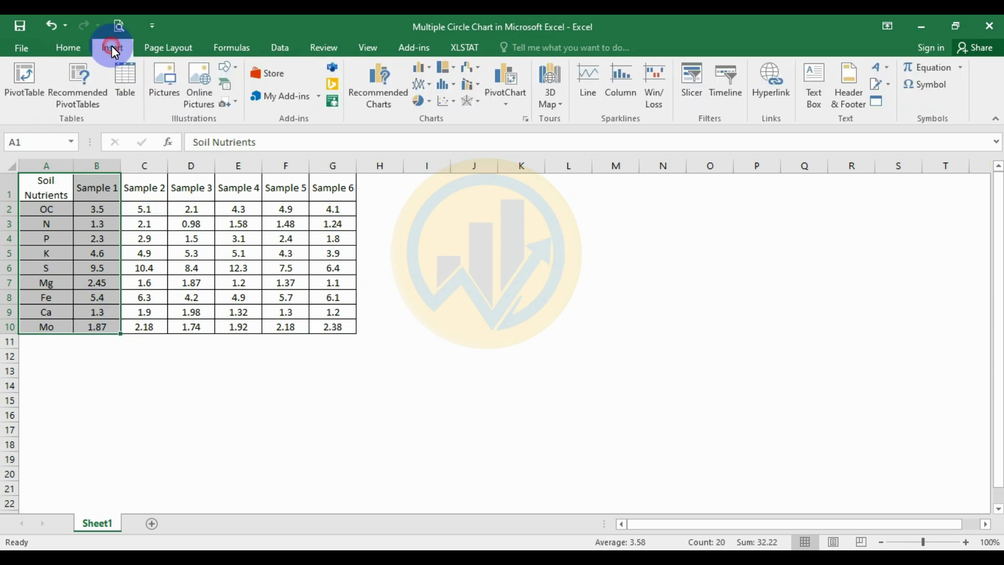
pyautogui.click(426, 102)
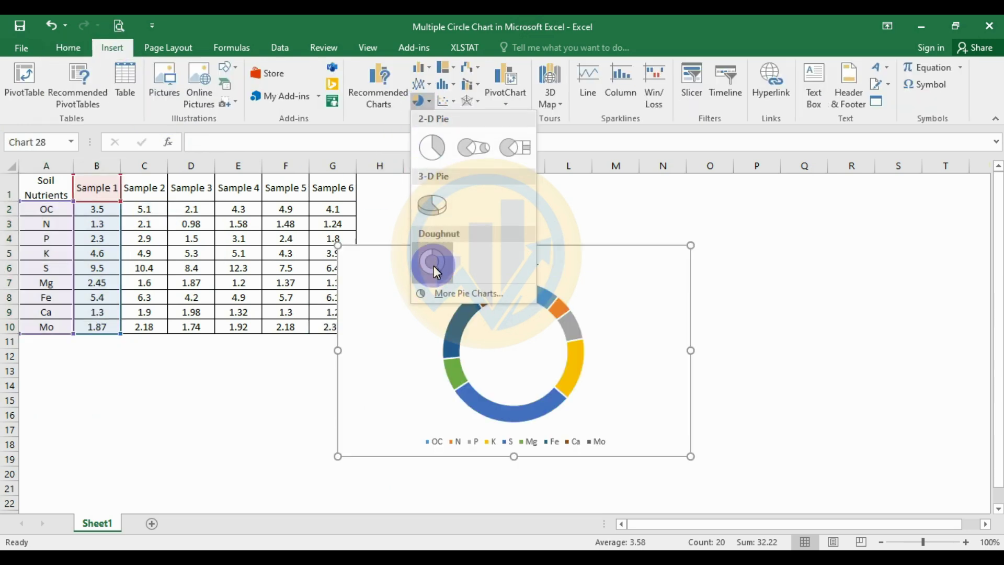
pyautogui.click(428, 265)
# - Remove the legend from the doughnut chart and move the Sample 1 title into the doughnut's hole
pyautogui.click(541, 443)
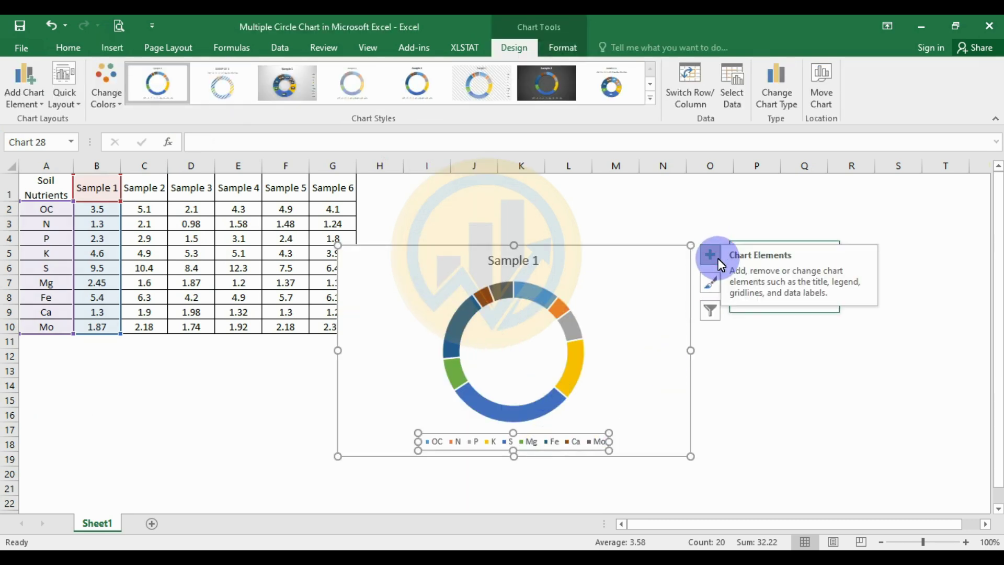
pyautogui.click(709, 255)
pyautogui.click(746, 299)
pyautogui.click(523, 260)
pyautogui.moveTo(537, 258); pyautogui.dragTo(535, 355)
# - Narrow the chart from both sides until its frame is roughly square around the doughnut
pyautogui.click(698, 368)
pyautogui.moveTo(693, 351); pyautogui.dragTo(620, 351)
pyautogui.moveTo(340, 352); pyautogui.dragTo(408, 355)
pyautogui.moveTo(532, 318); pyautogui.dragTo(621, 322)
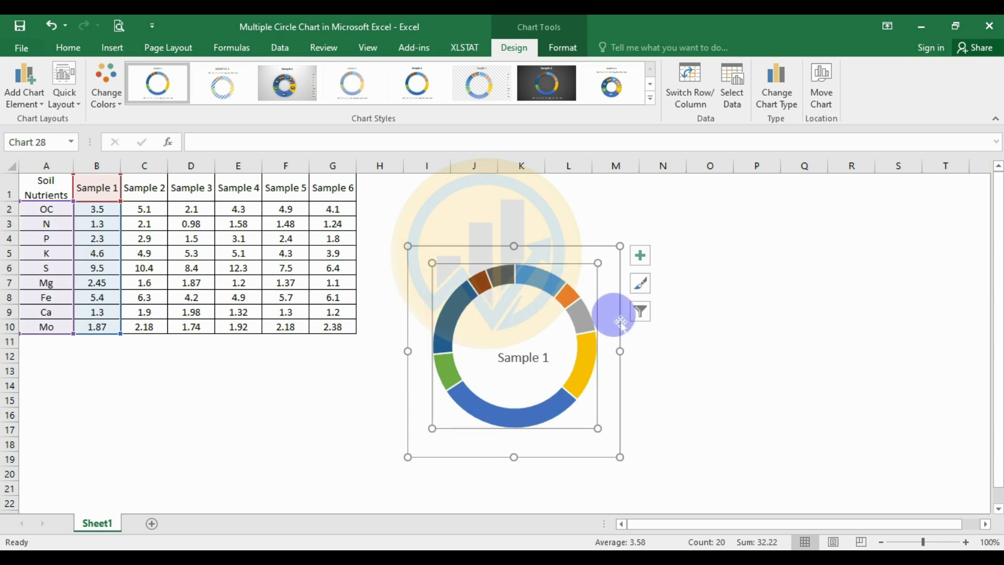
pyautogui.click(719, 349)
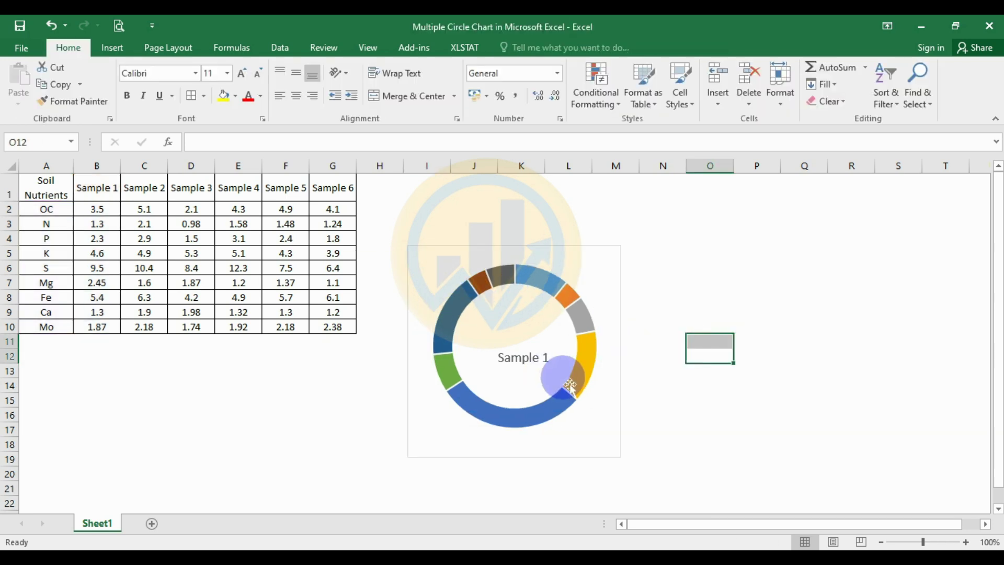
# - Reposition the Sample 1 title so it sits exactly in the centre of the doughnut
pyautogui.click(535, 362)
pyautogui.moveTo(521, 357)
pyautogui.mouseDown()
pyautogui.moveTo(531, 347)
pyautogui.moveTo(523, 339)
pyautogui.mouseUp()
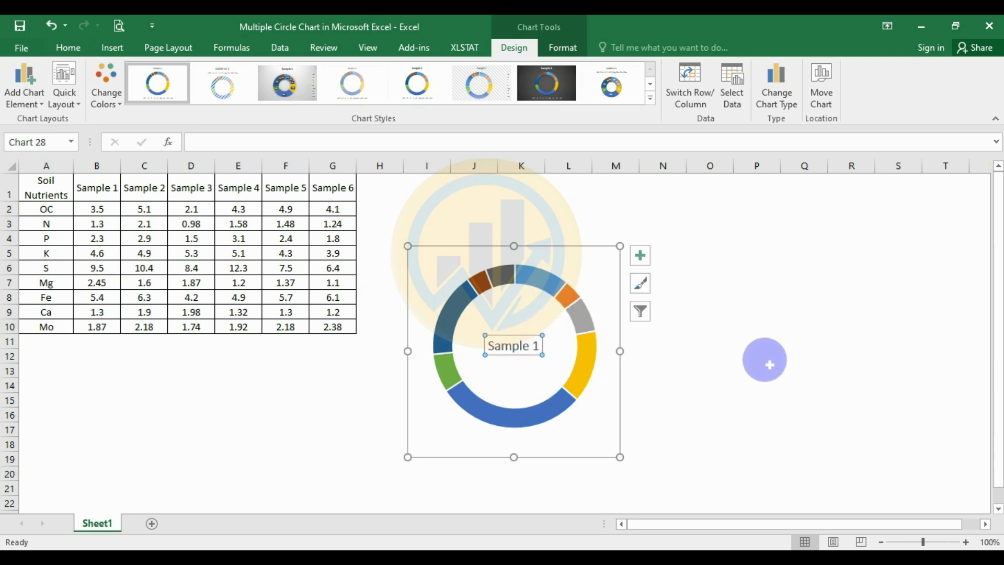
pyautogui.click(763, 360)
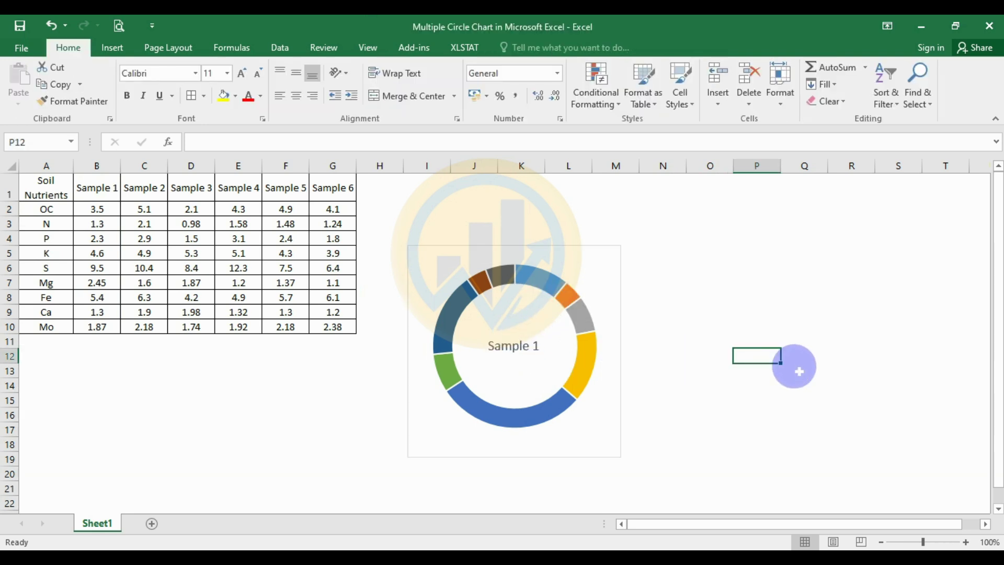
# - Set the doughnut hole size of the Sample 1 series to 60%
pyautogui.click(548, 286)
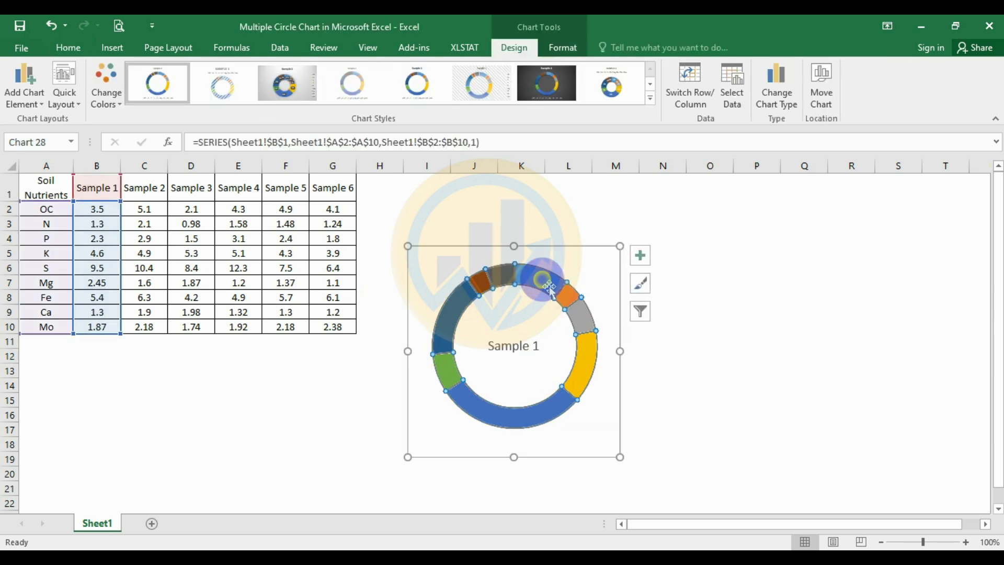
pyautogui.rightClick(548, 287)
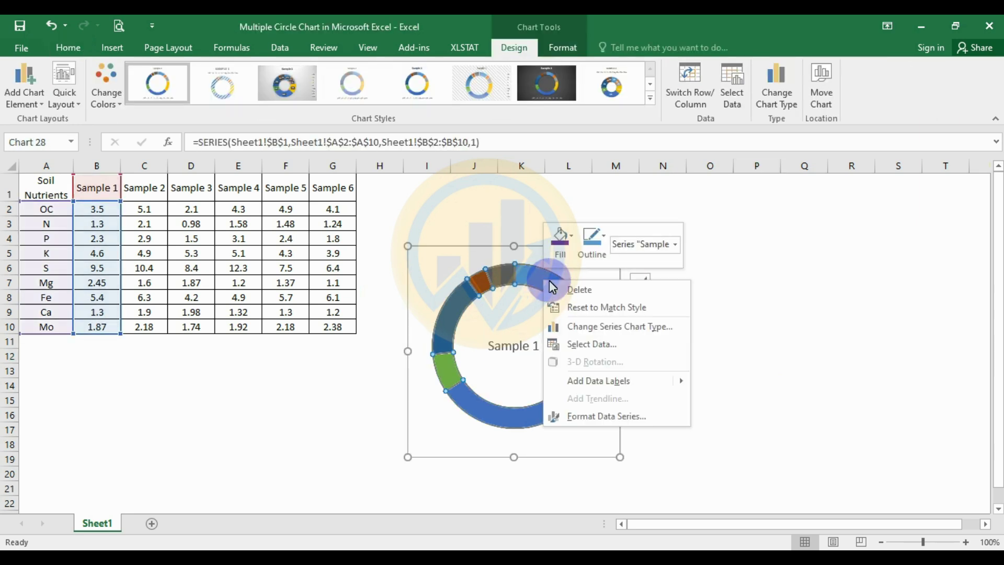
pyautogui.click(589, 414)
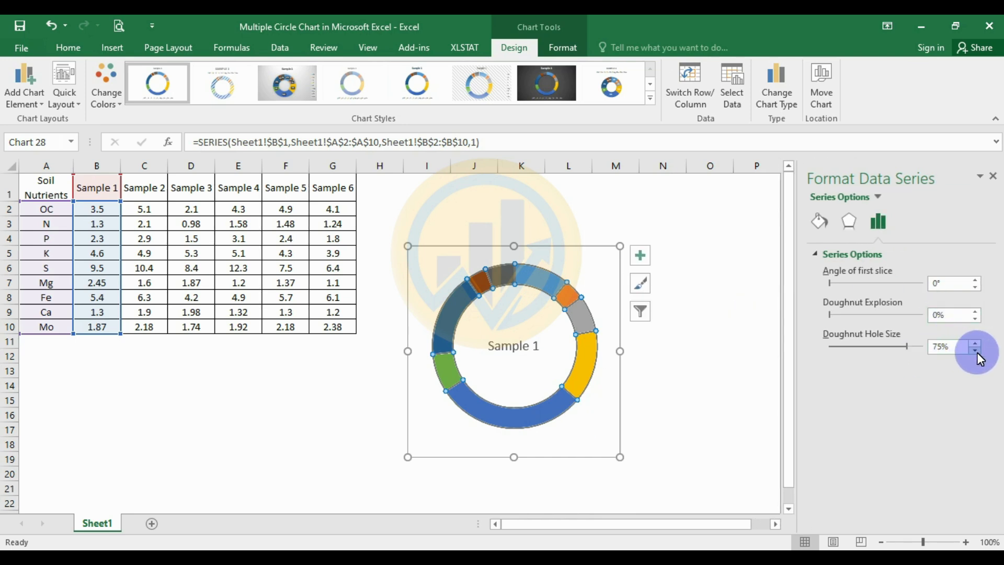
pyautogui.click(975, 349)
pyautogui.click(975, 349)
pyautogui.click(975, 350)
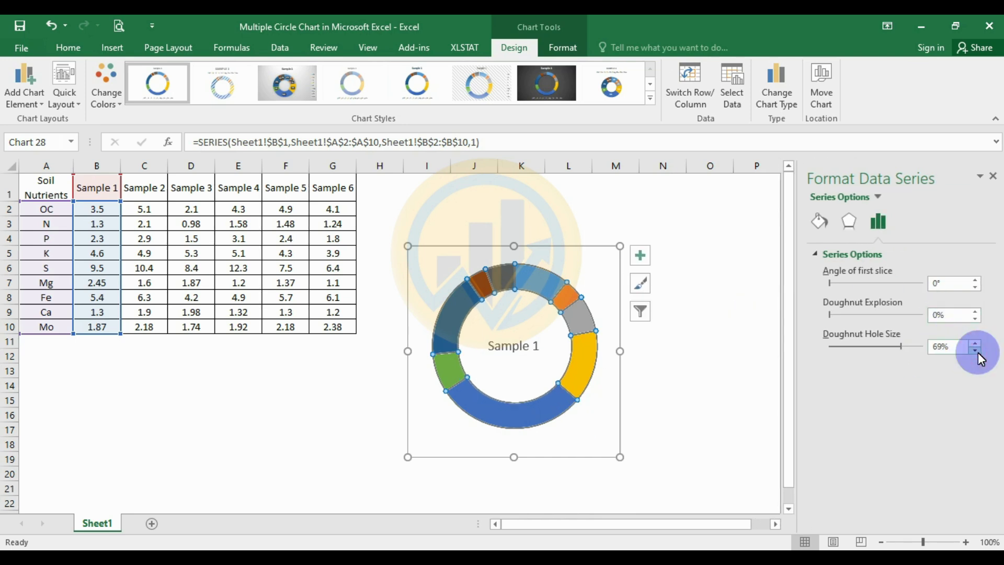
pyautogui.click(975, 350)
pyautogui.click(976, 350)
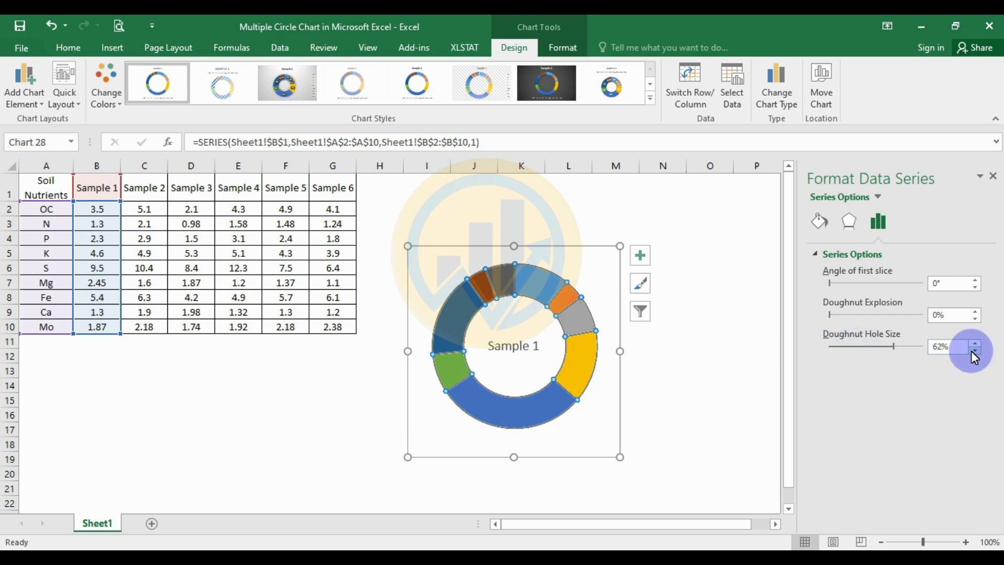
pyautogui.click(973, 349)
pyautogui.click(974, 349)
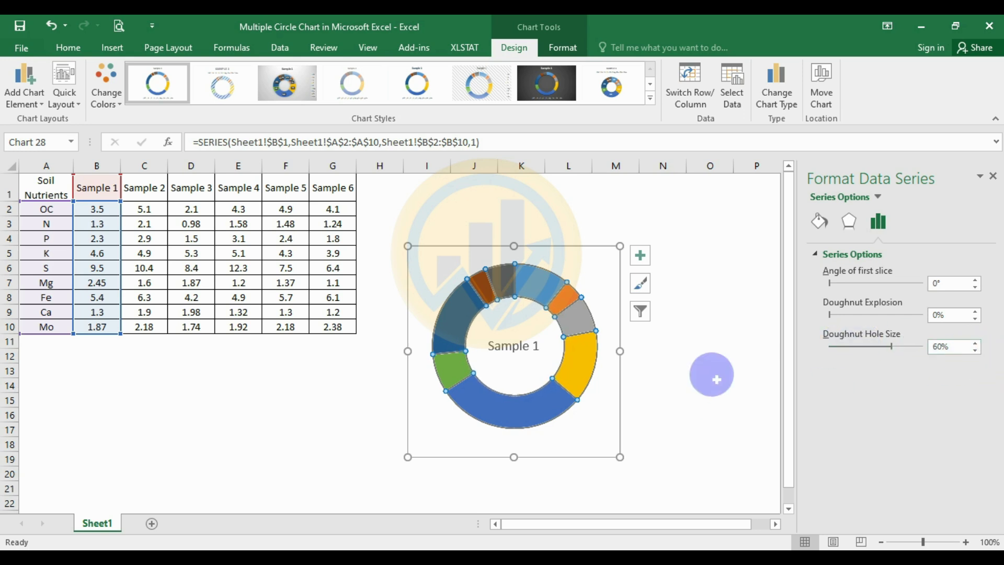
pyautogui.click(710, 369)
# - Move the chart up beside the data table and set its chart area border to No line
pyautogui.moveTo(600, 255); pyautogui.dragTo(567, 203)
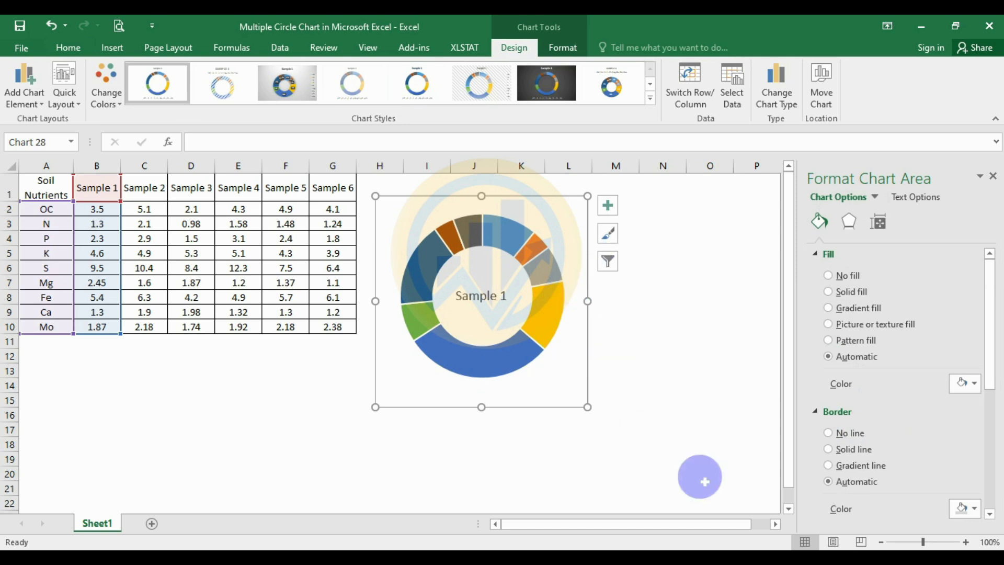
pyautogui.click(828, 432)
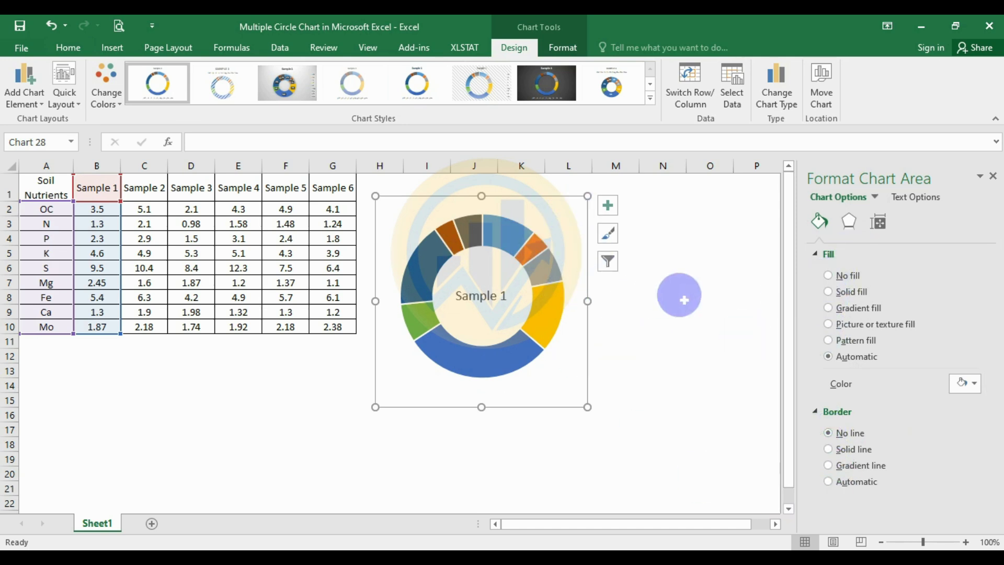
pyautogui.click(672, 297)
# - Fill the chart area with the solid dark blue-gray theme colour and close the formatting pane
pyautogui.click(574, 226)
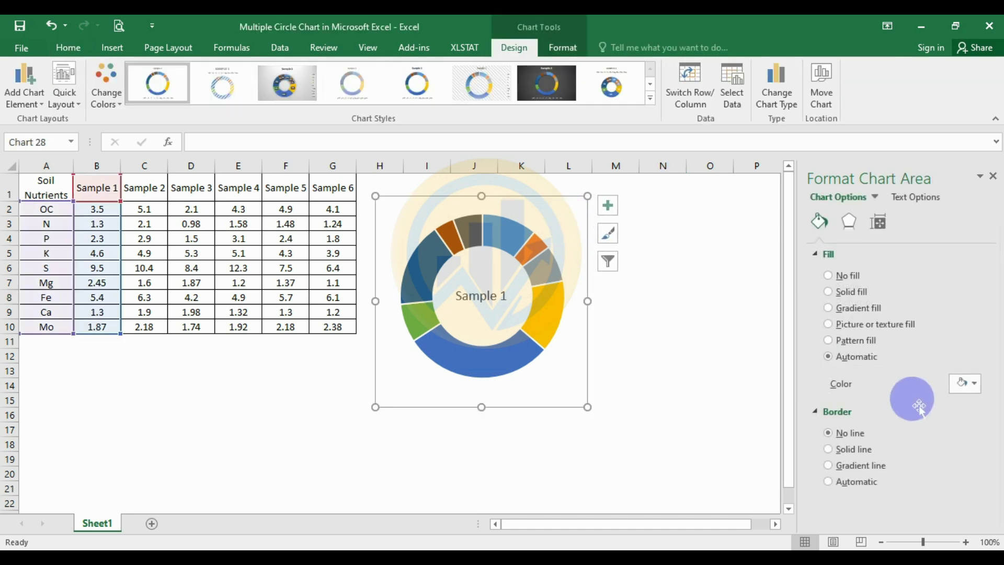
pyautogui.click(974, 384)
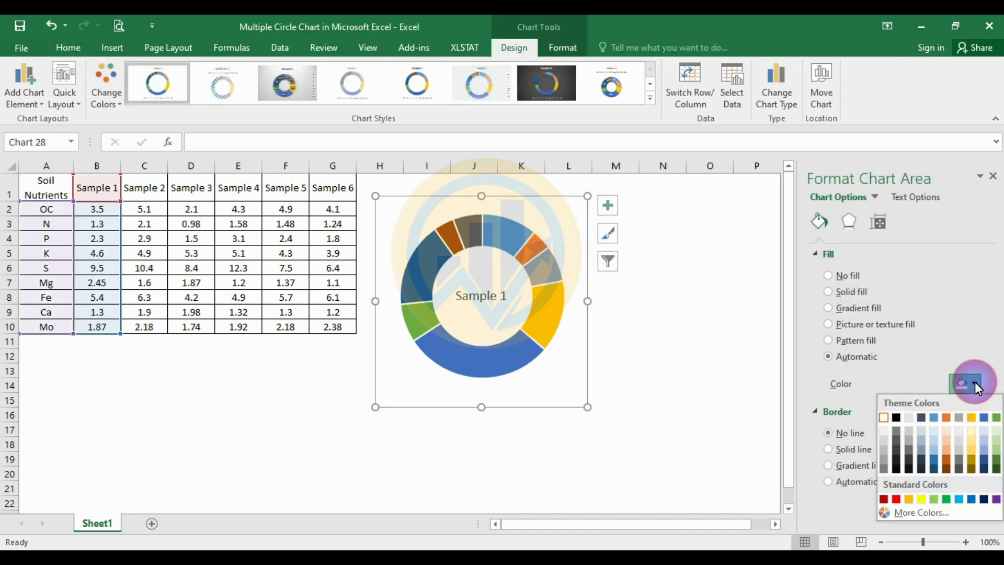
pyautogui.click(921, 416)
pyautogui.click(719, 375)
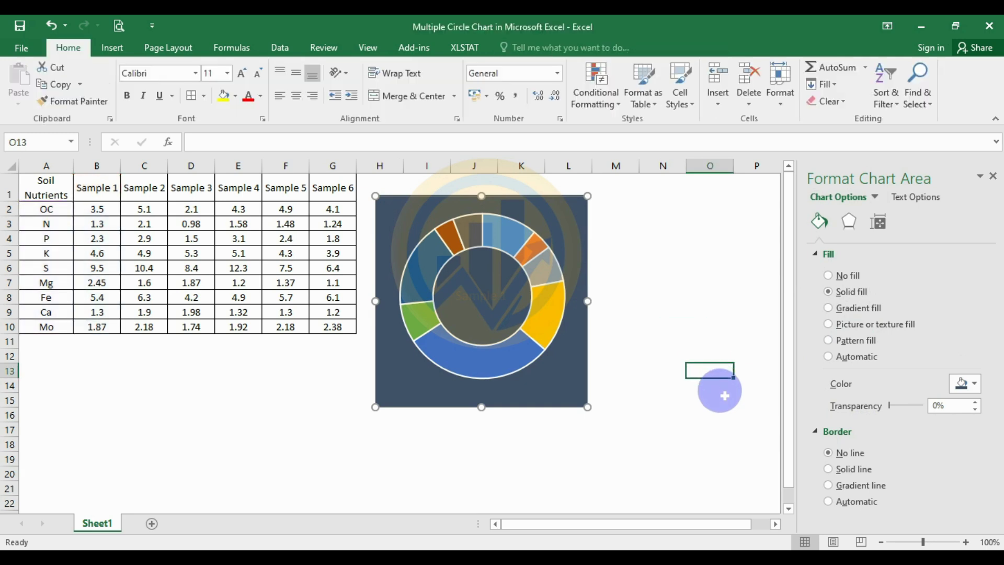
pyautogui.click(992, 175)
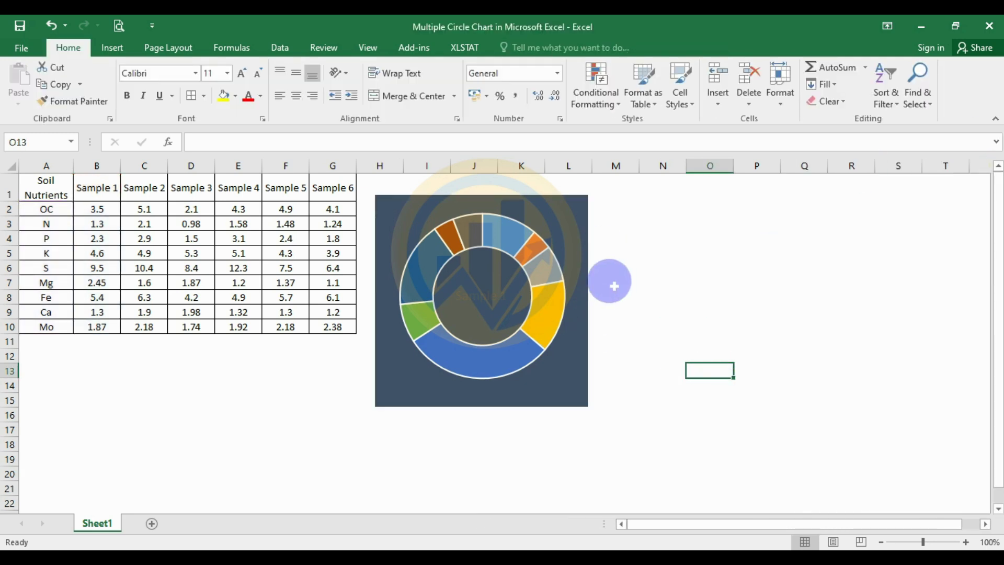
# - Duplicate the doughnut chart twice and line the copies up side by side with the original in one row
pyautogui.click(573, 231)
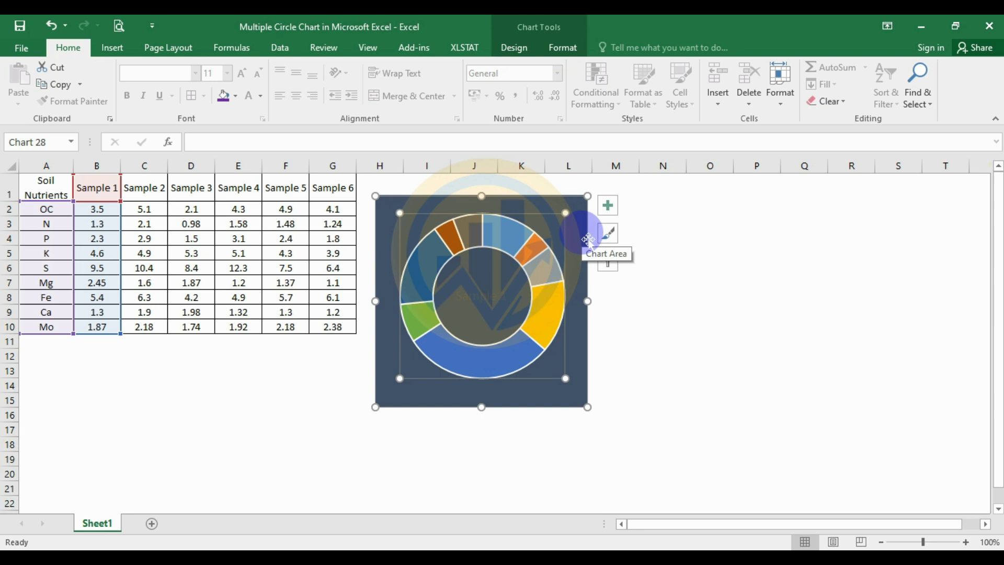
pyautogui.hotkey('ctrl', 'd')
pyautogui.moveTo(584, 217); pyautogui.dragTo(779, 206)
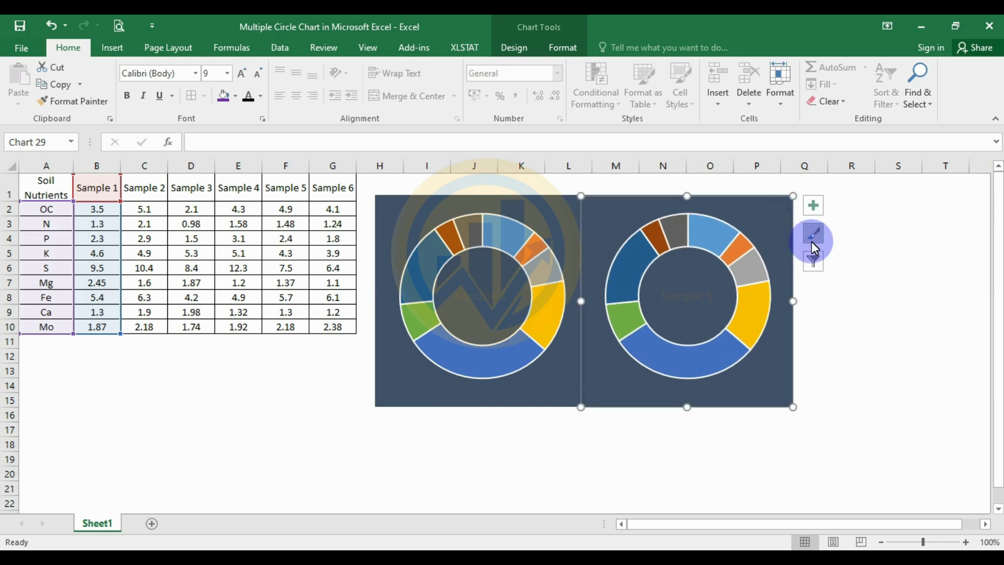
pyautogui.hotkey('ctrl', 'd')
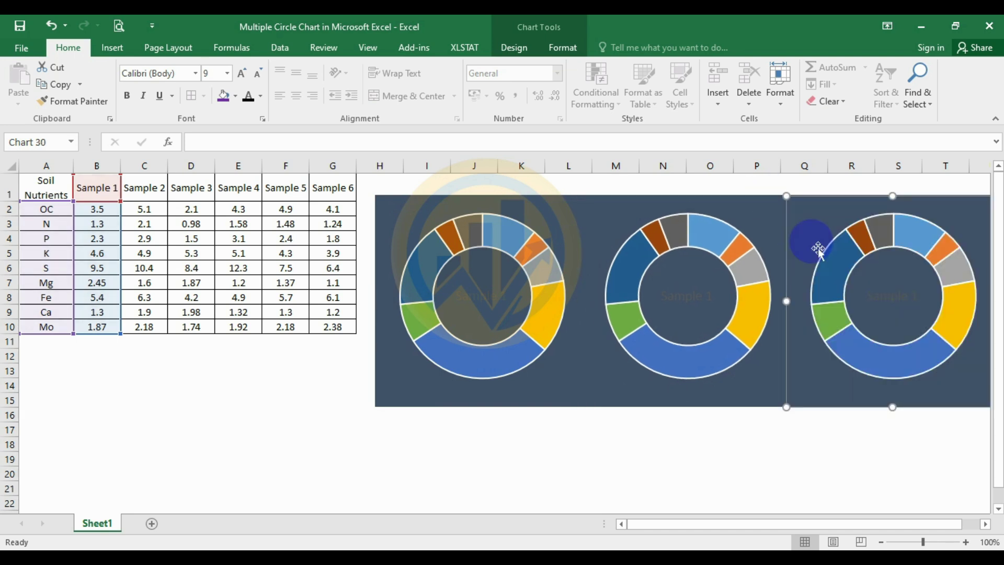
pyautogui.click(802, 342)
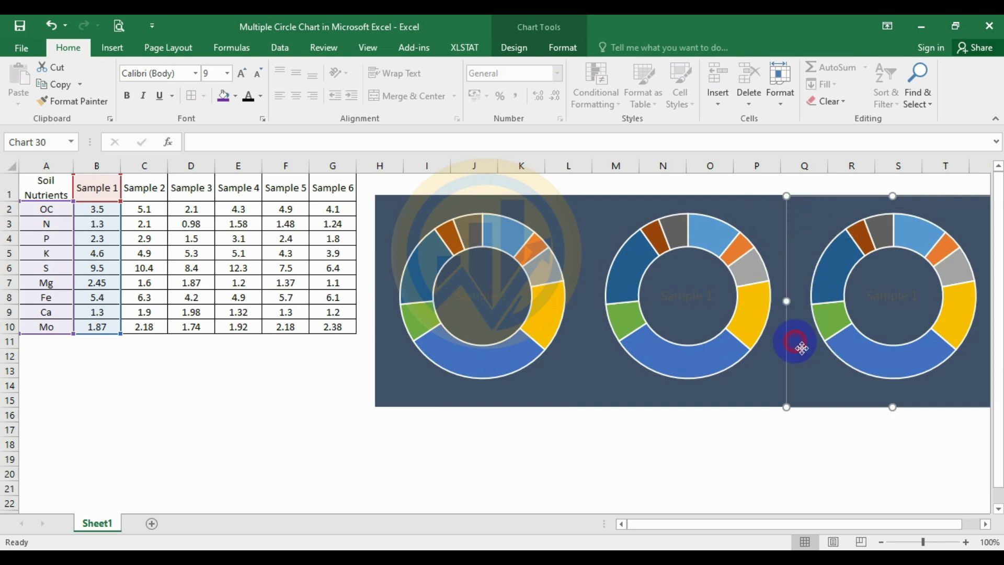
pyautogui.moveTo(799, 348); pyautogui.dragTo(795, 344)
pyautogui.click(744, 453)
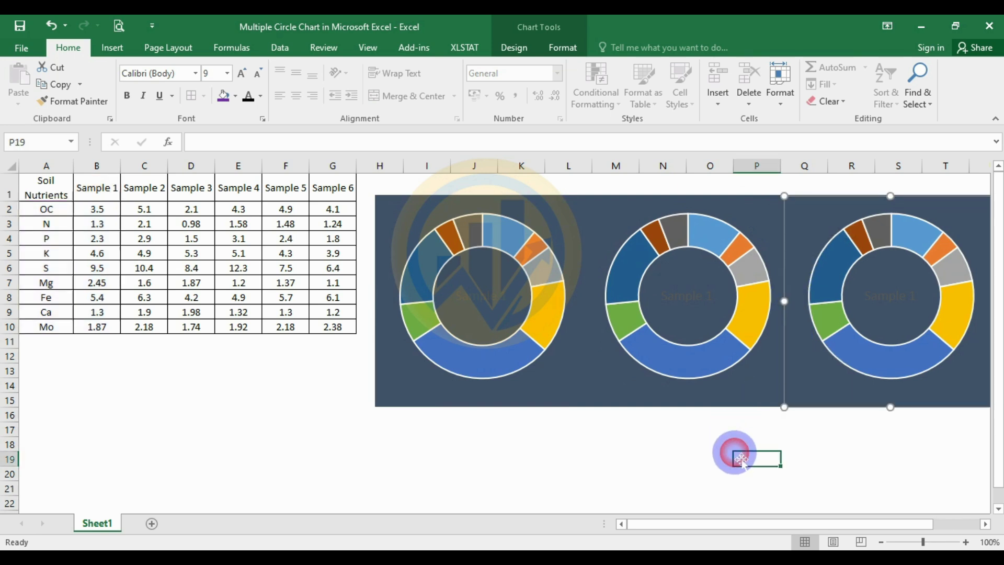
# - Copy all three doughnut charts together into a second row directly below the first
pyautogui.click(480, 399)
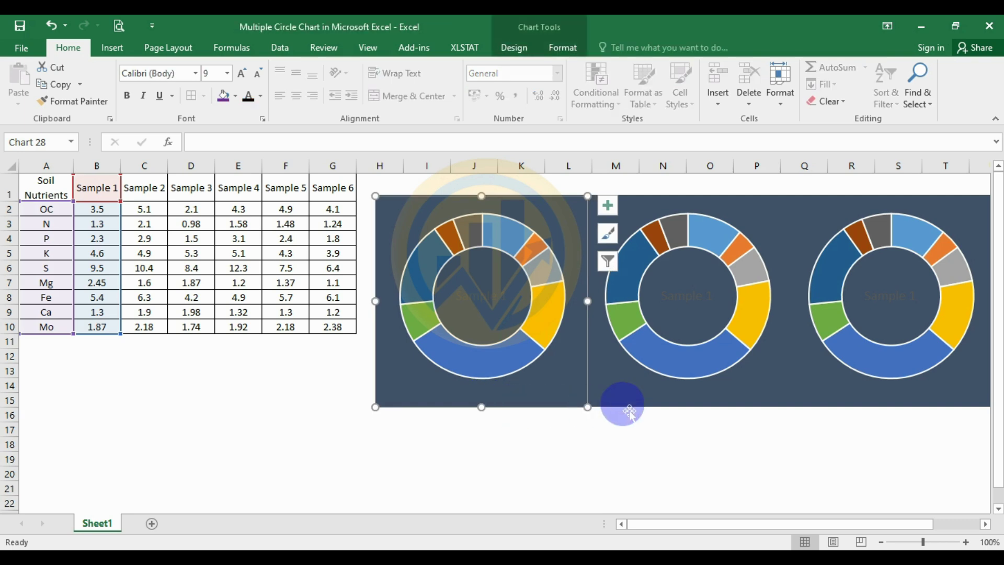
pyautogui.keyDown('ctrl'); pyautogui.click(719, 408); pyautogui.keyUp('ctrl')
pyautogui.keyDown('ctrl'); pyautogui.click(811, 399); pyautogui.keyUp('ctrl')
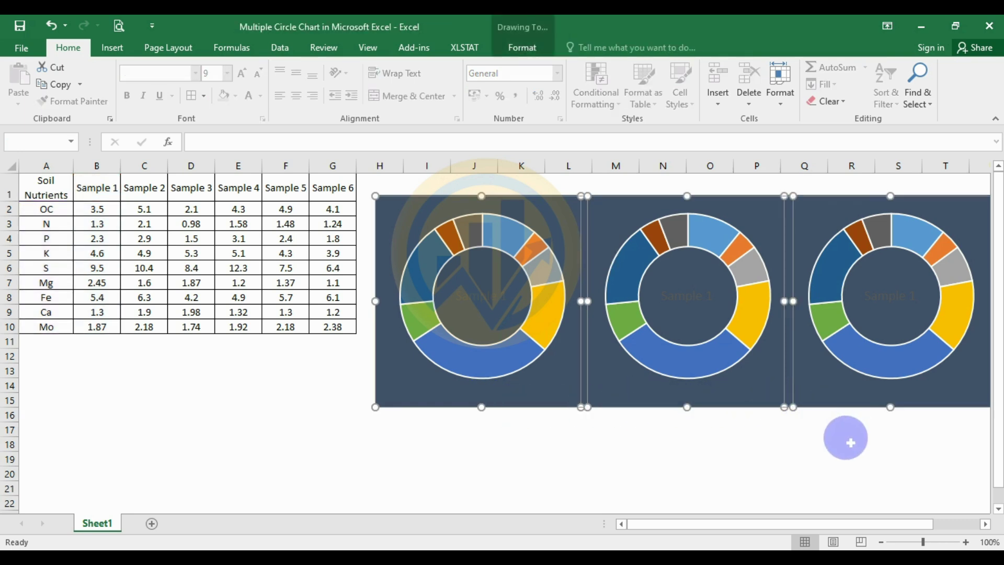
pyautogui.moveTo(628, 215); pyautogui.dragTo(616, 416)
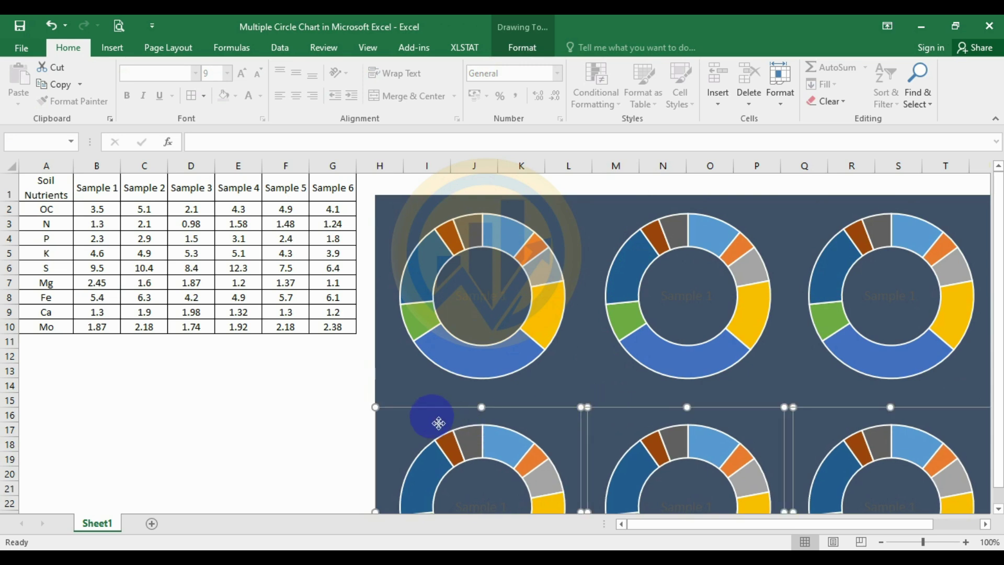
# - Set the chart area of the first doughnut chart in the top row to No fill
pyautogui.click(327, 415)
pyautogui.keyDown('ctrl'); pyautogui.scroll(-1, 589, 340); pyautogui.keyUp('ctrl')
pyautogui.keyDown('ctrl'); pyautogui.scroll(-2, 590, 340); pyautogui.keyUp('ctrl')
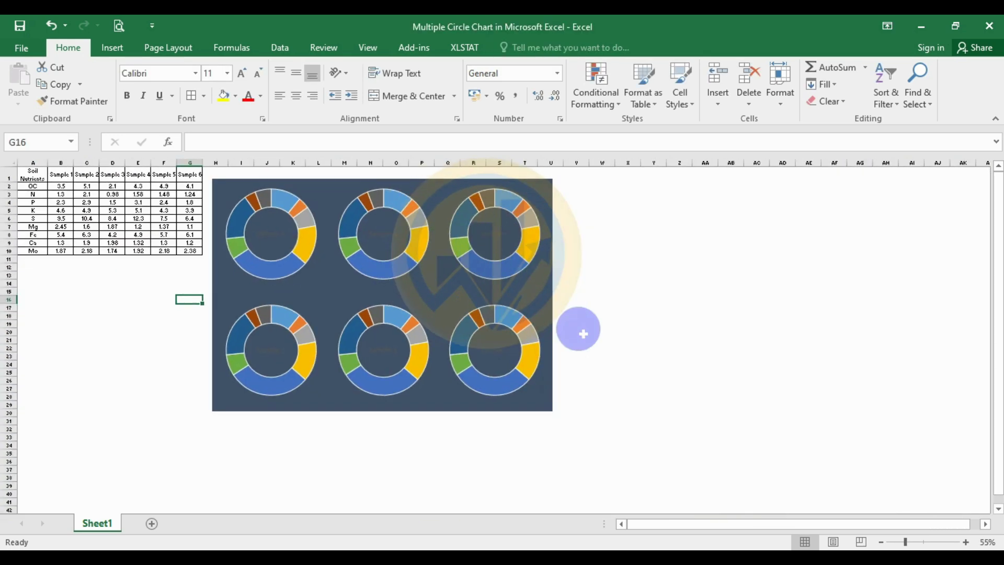
pyautogui.keyDown('ctrl'); pyautogui.scroll(1, 303, 327); pyautogui.keyUp('ctrl')
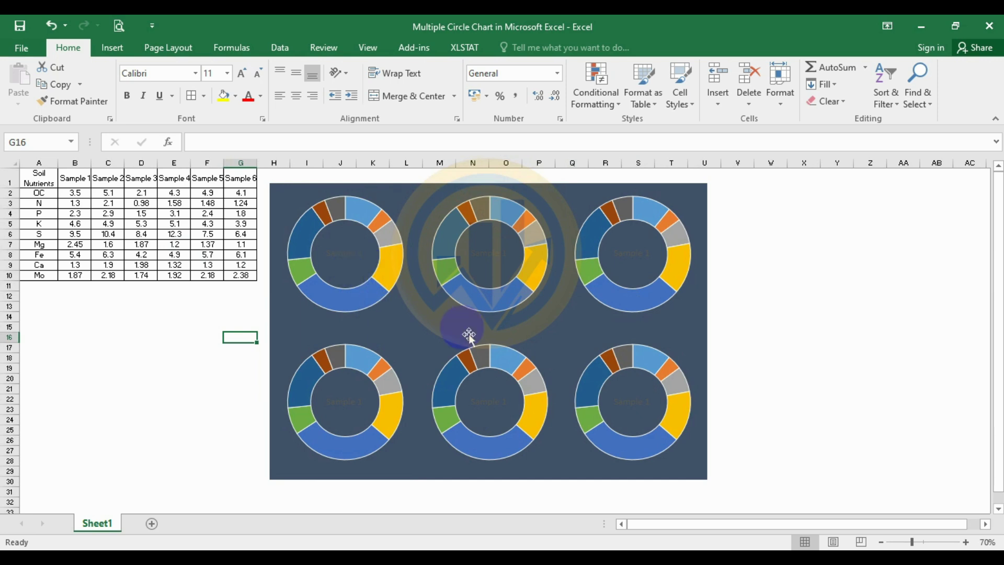
pyautogui.click(289, 194)
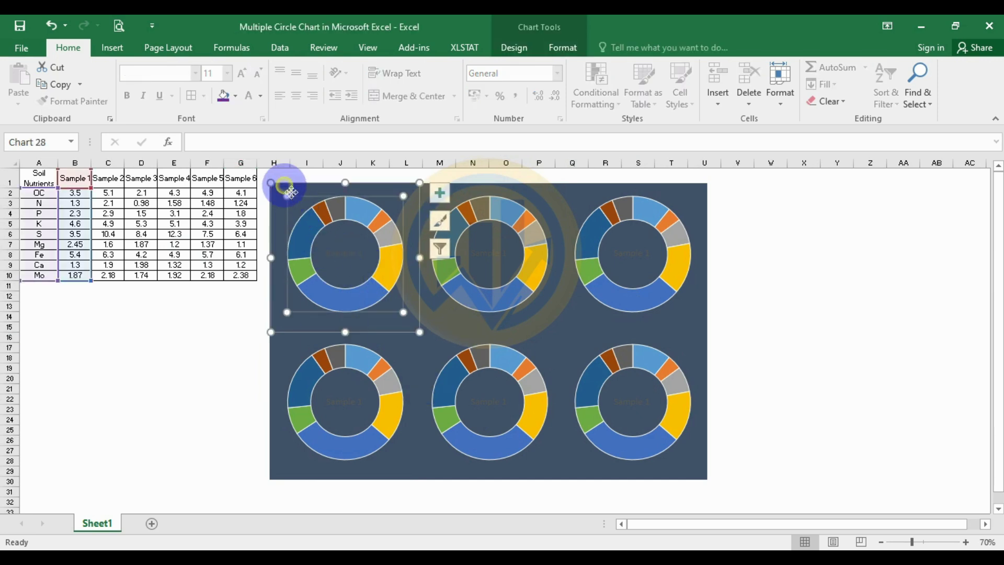
pyautogui.rightClick(289, 192)
pyautogui.click(332, 472)
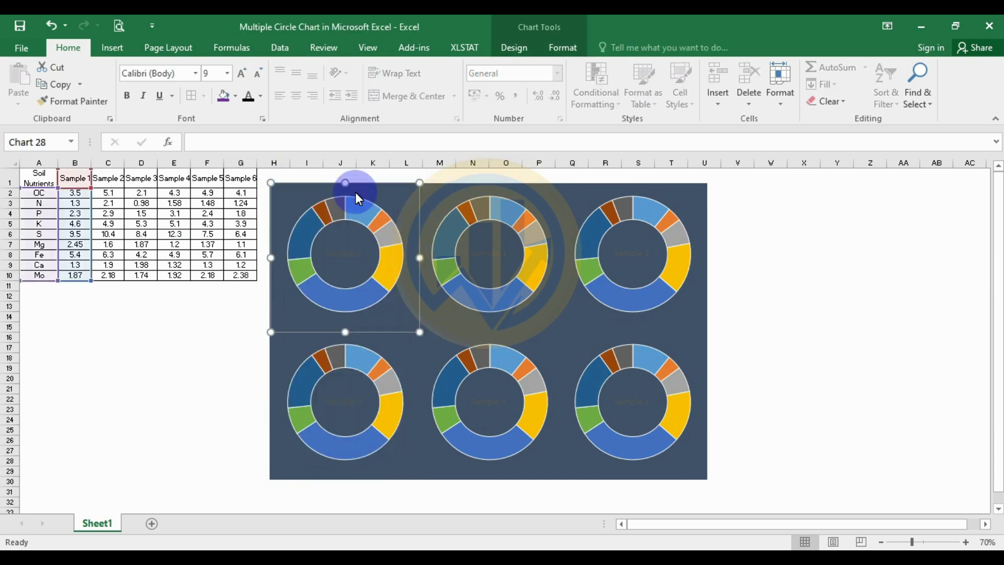
pyautogui.click(838, 276)
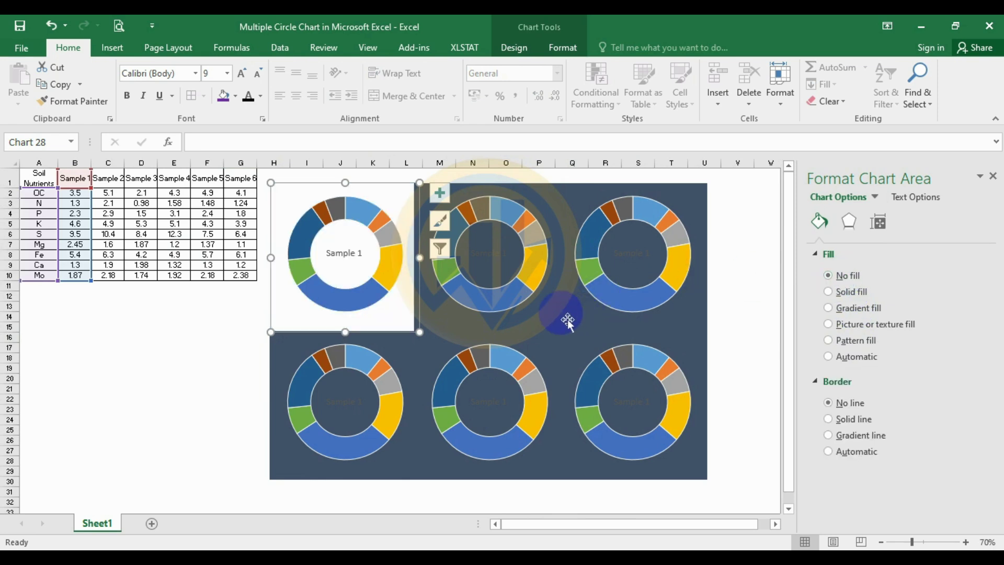
# - Set the plot areas of the second and third top-row charts to No fill
pyautogui.click(550, 318)
pyautogui.click(828, 276)
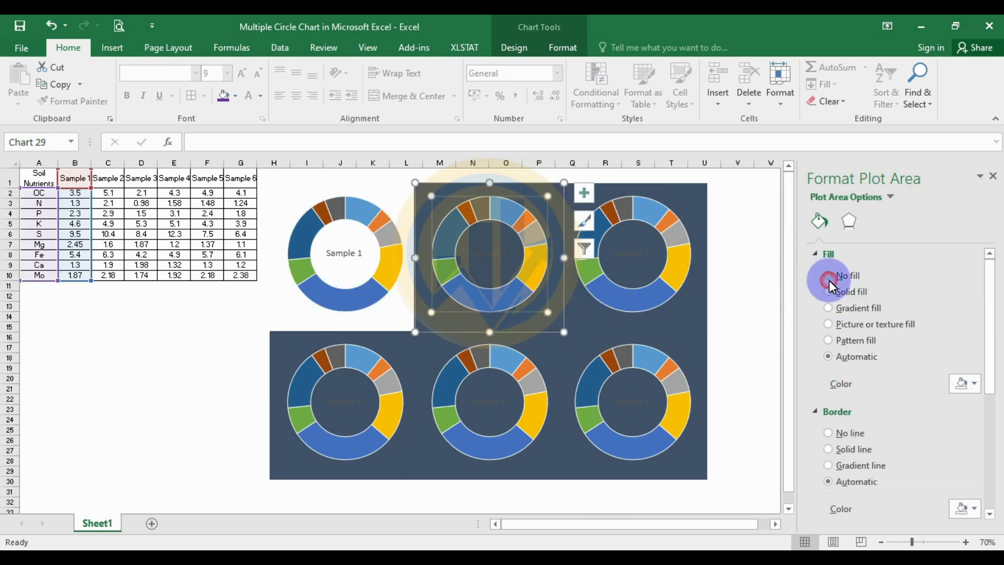
pyautogui.click(682, 316)
pyautogui.click(826, 275)
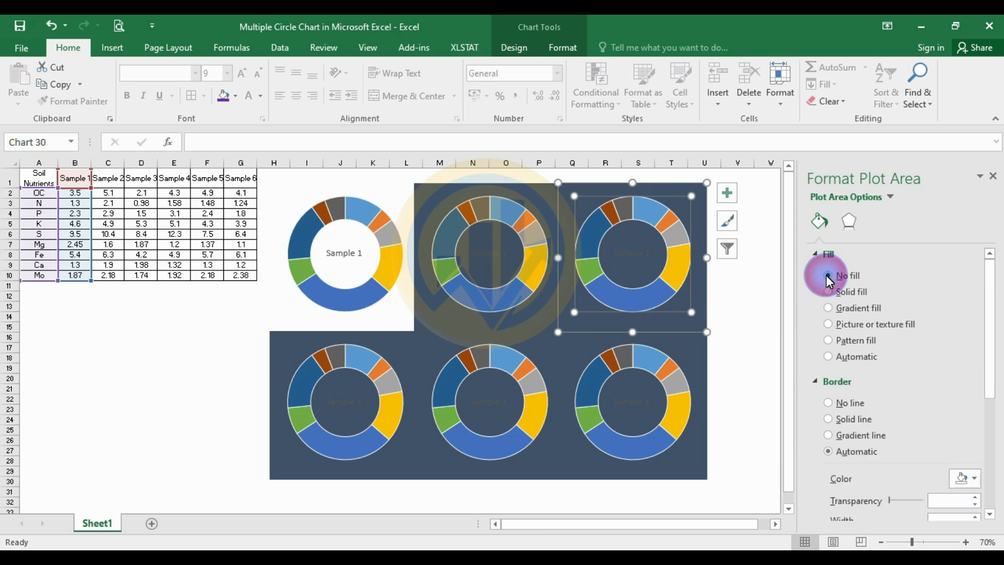
# - Set the chart areas of the second and third top-row charts to No fill
pyautogui.click(553, 335)
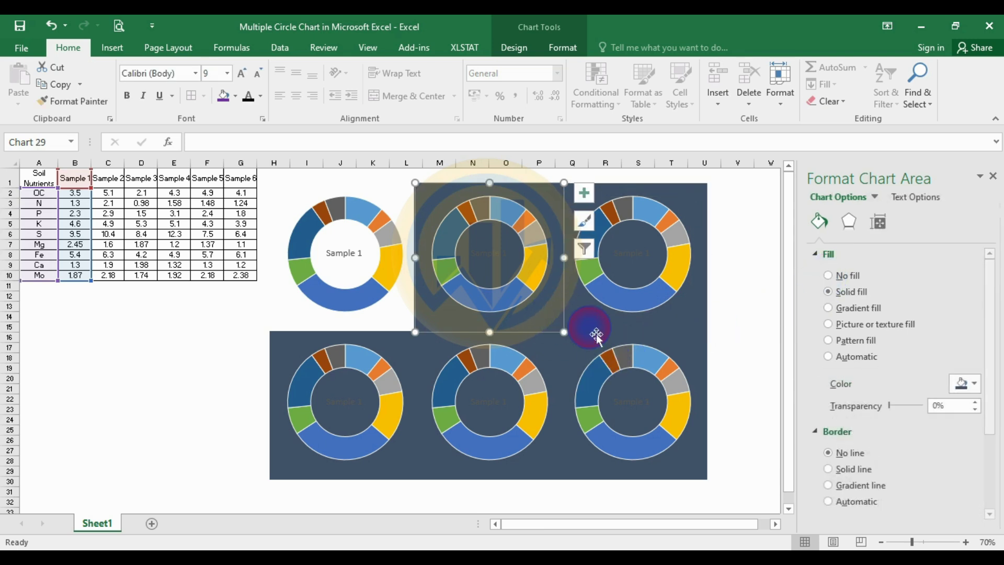
pyautogui.click(828, 276)
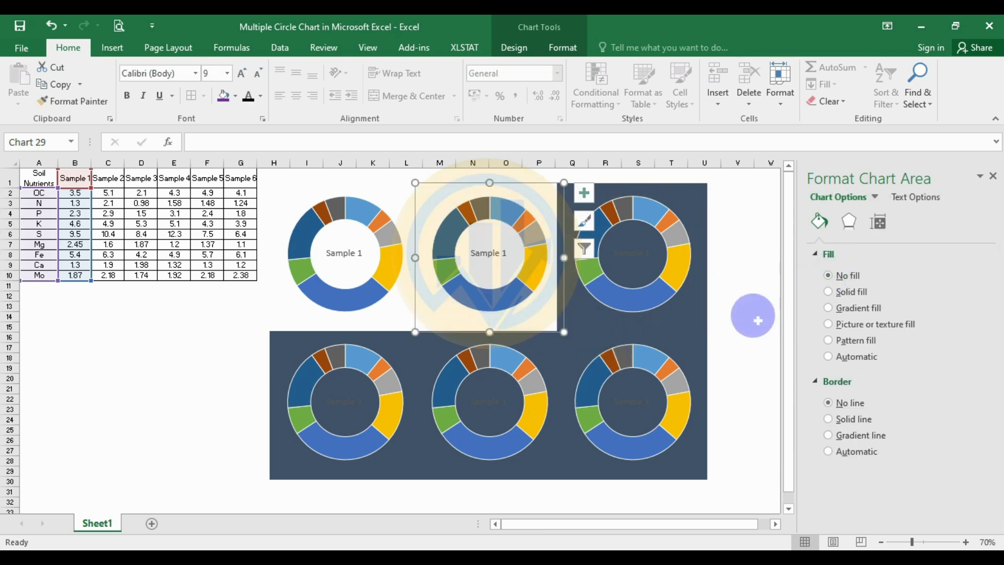
pyautogui.click(682, 318)
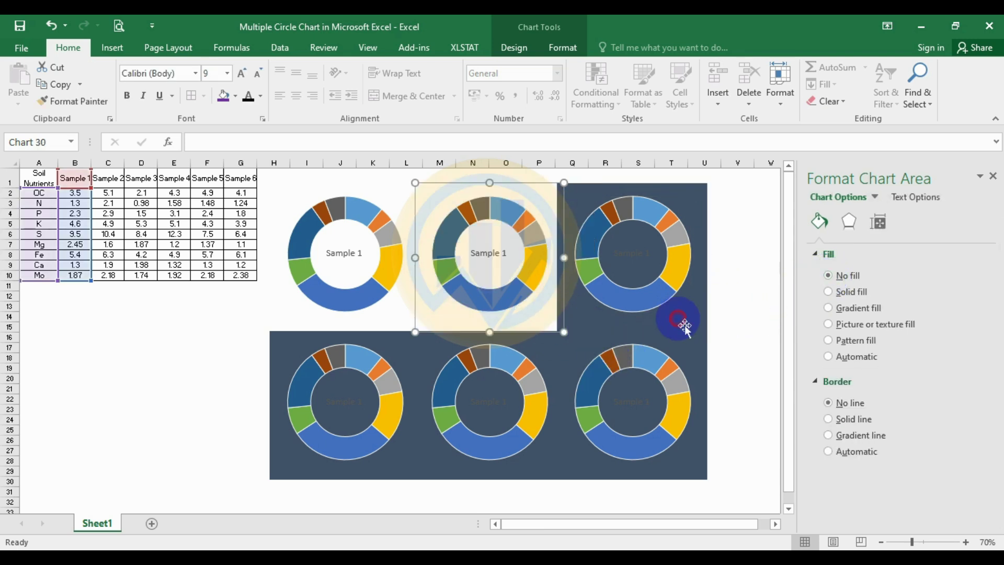
pyautogui.click(827, 275)
# - Remove the chart area fill from all three doughnut charts in the bottom row
pyautogui.click(706, 348)
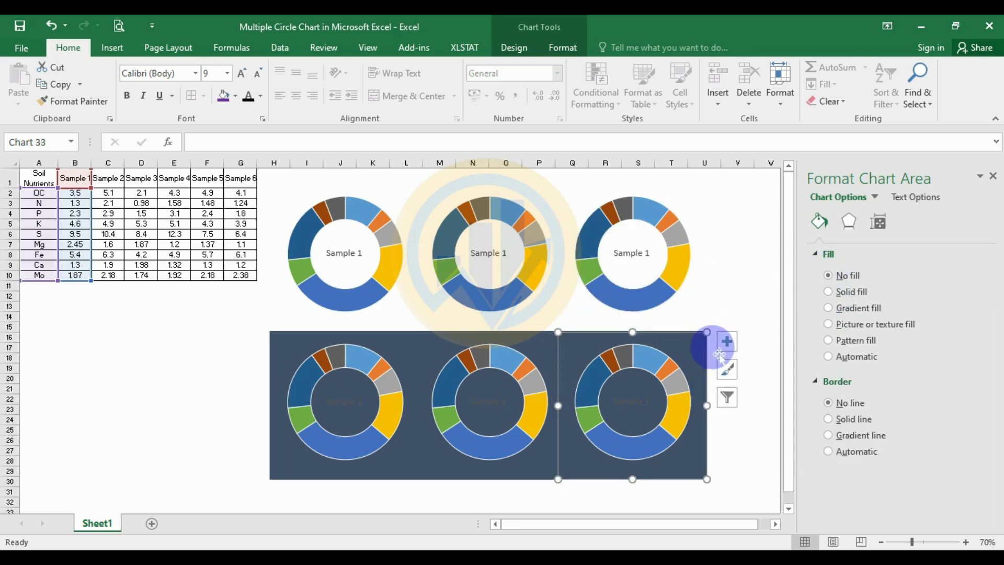
pyautogui.click(828, 276)
pyautogui.click(546, 337)
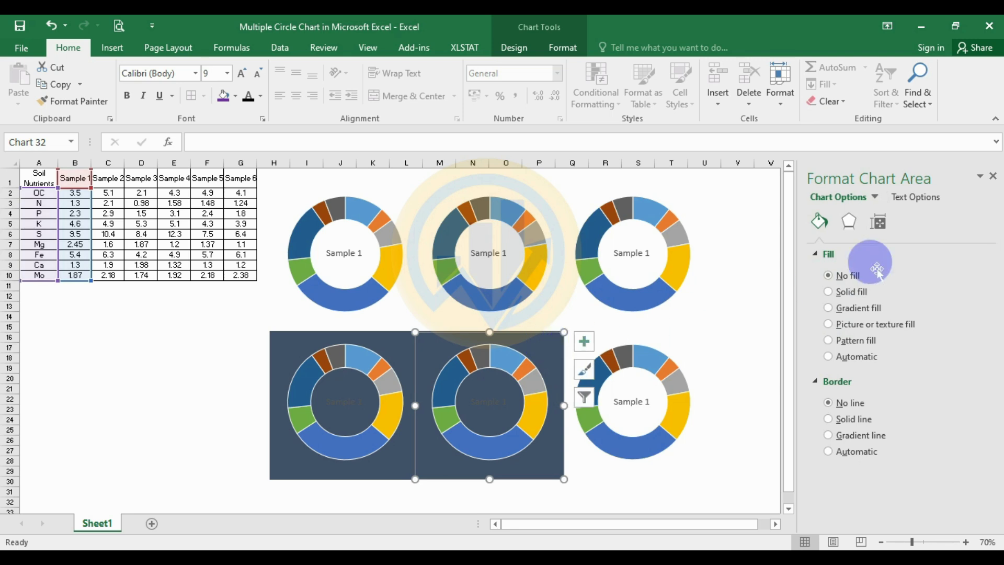
pyautogui.click(828, 275)
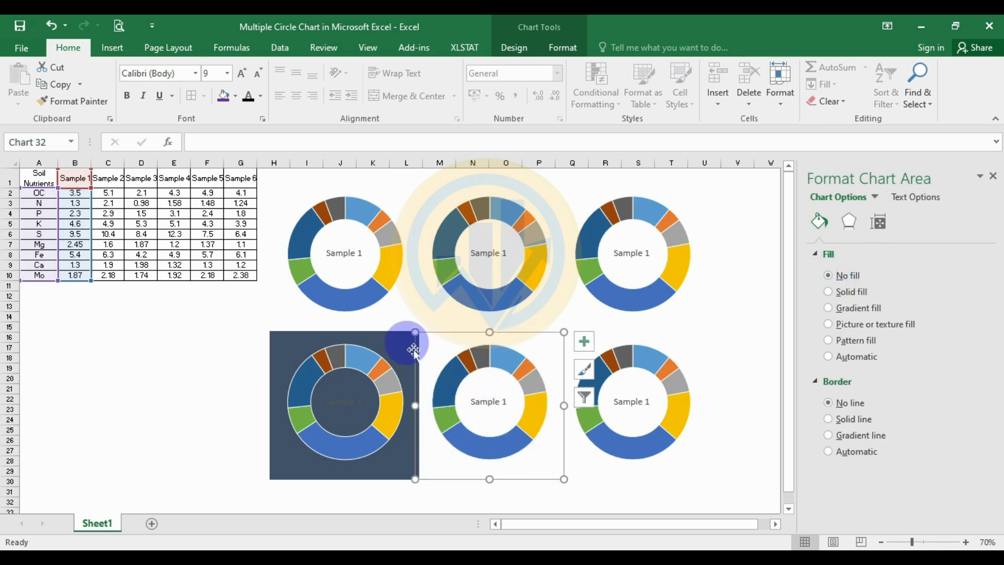
pyautogui.click(403, 337)
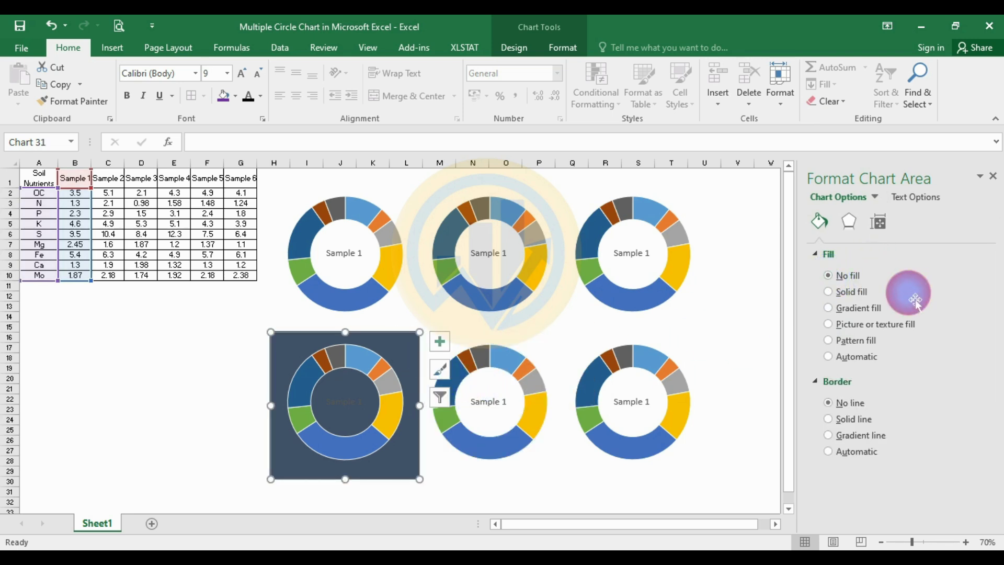
pyautogui.click(832, 275)
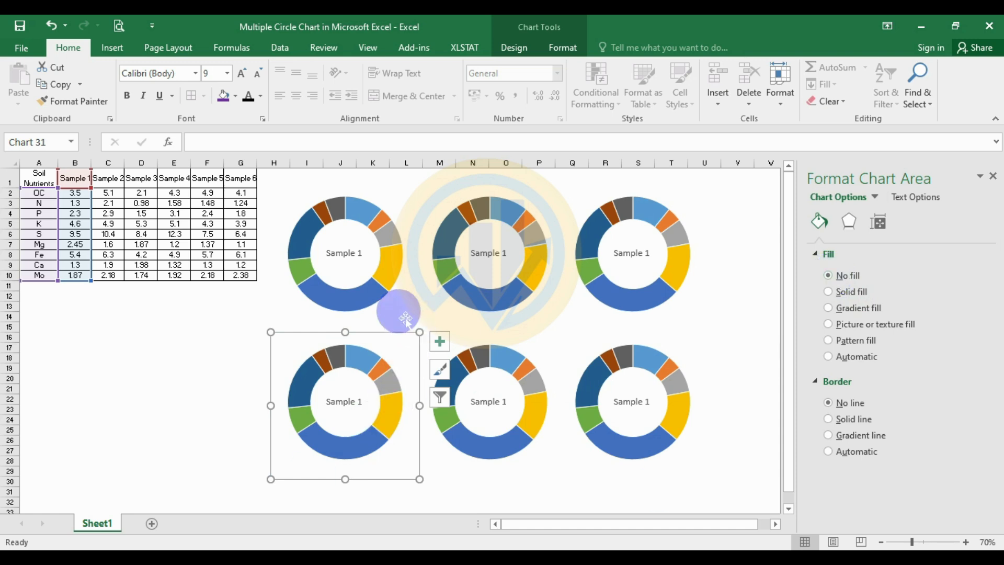
# - Add data labels to the doughnut series of the first chart in the top row
pyautogui.click(393, 278)
pyautogui.click(392, 277)
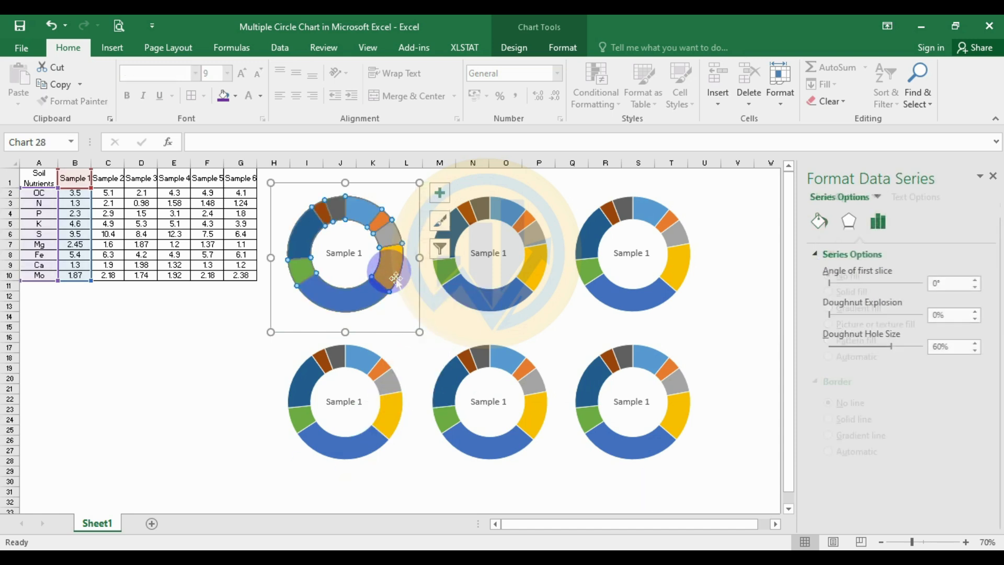
pyautogui.rightClick(392, 277)
pyautogui.moveTo(471, 372)
pyautogui.click(571, 376)
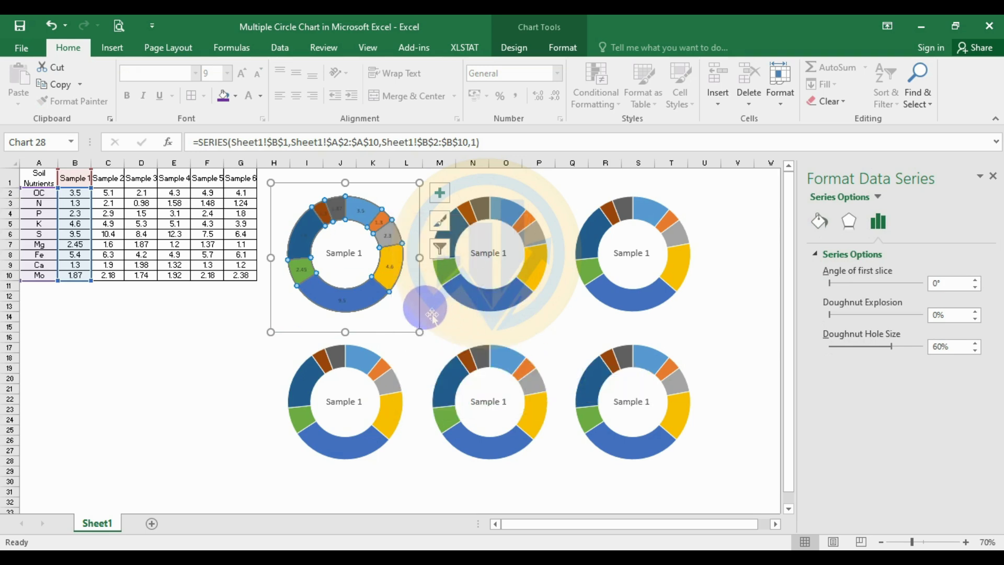
# - Include the category name with the value in the first chart's data labels, using (New Line) as the separator
pyautogui.scroll(3, 376, 281)
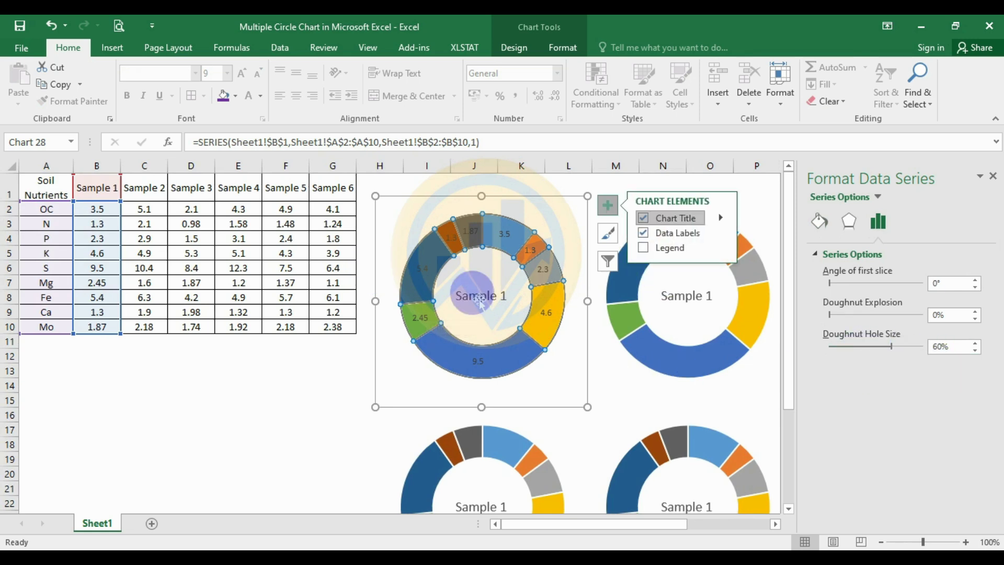
pyautogui.click(515, 242)
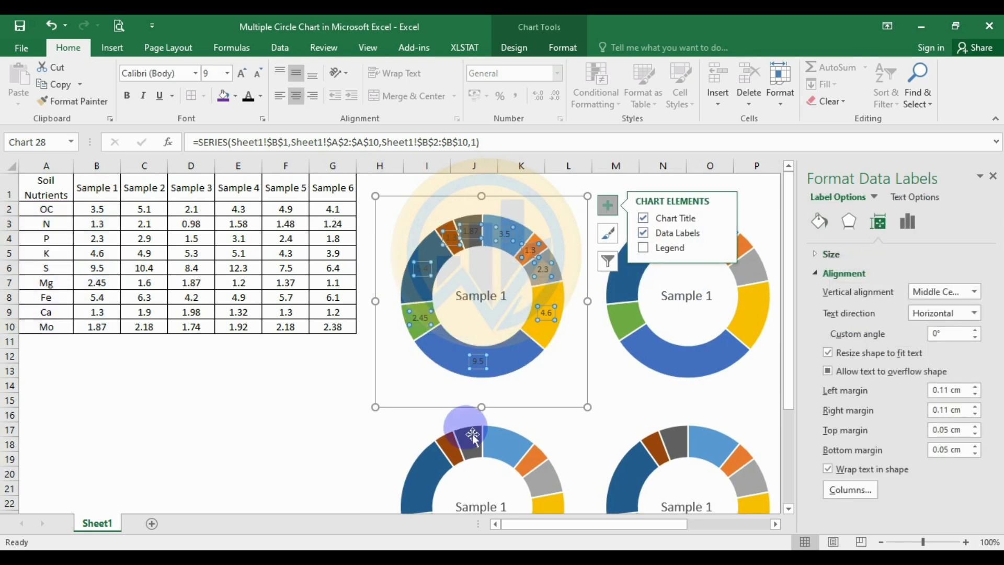
pyautogui.click(911, 224)
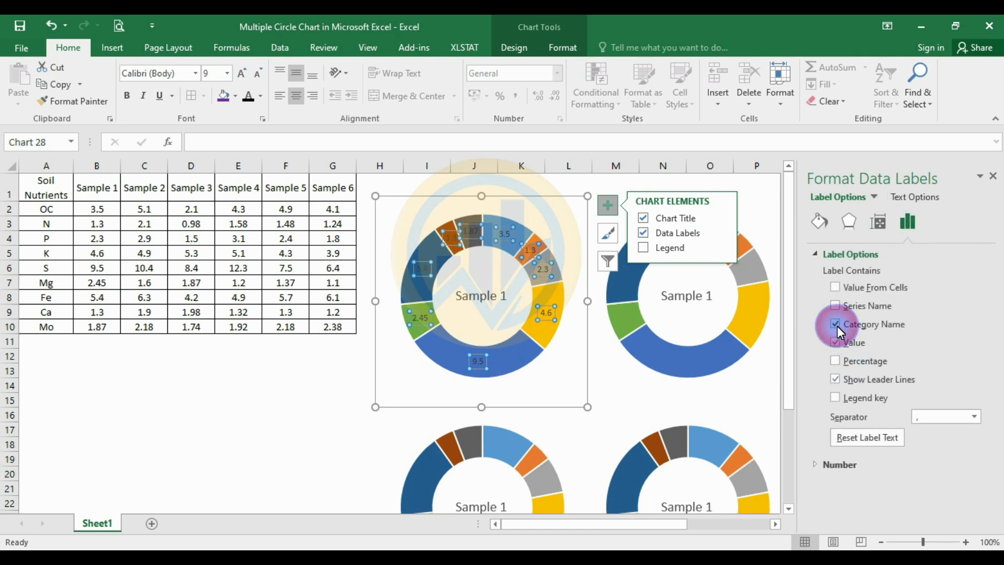
pyautogui.click(976, 419)
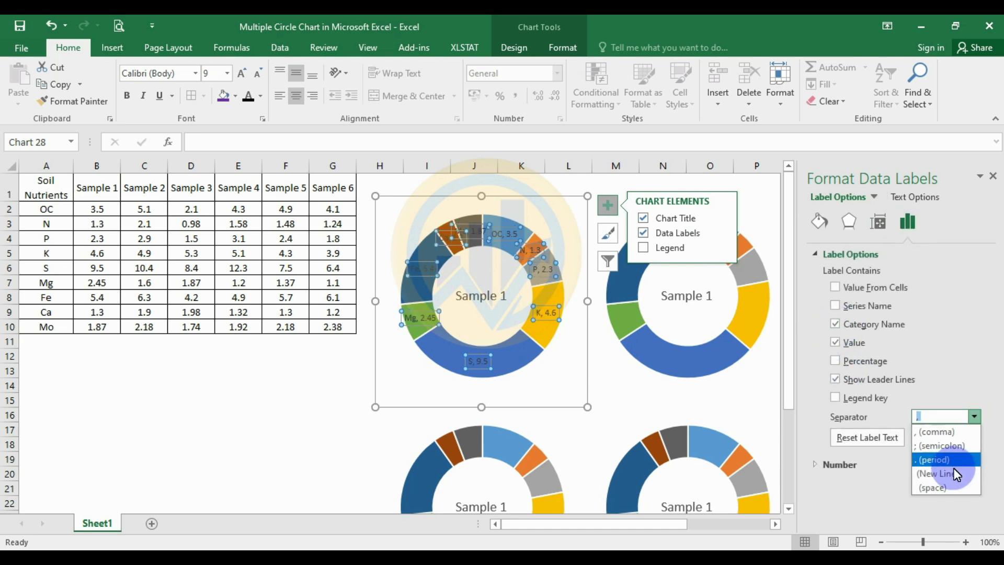
pyautogui.click(949, 474)
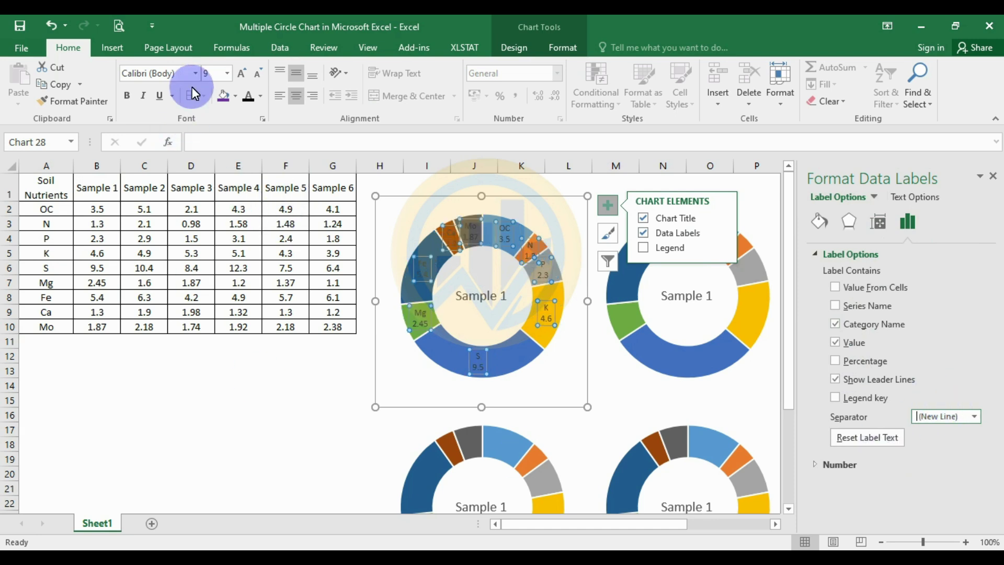
# - Format the first chart's data labels in Times New Roman, size 10, with black font colour
pyautogui.click(194, 74)
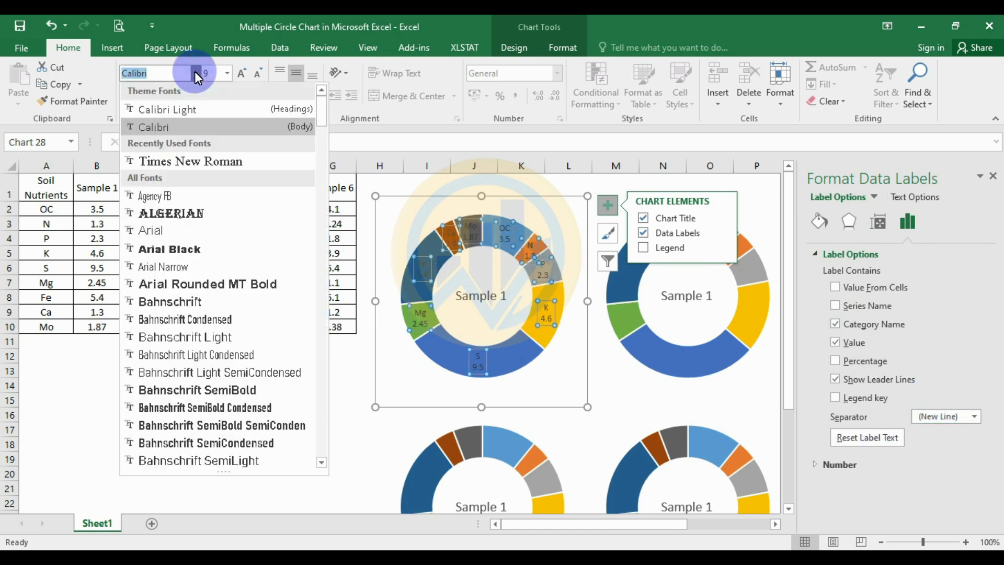
pyautogui.click(171, 157)
pyautogui.click(240, 73)
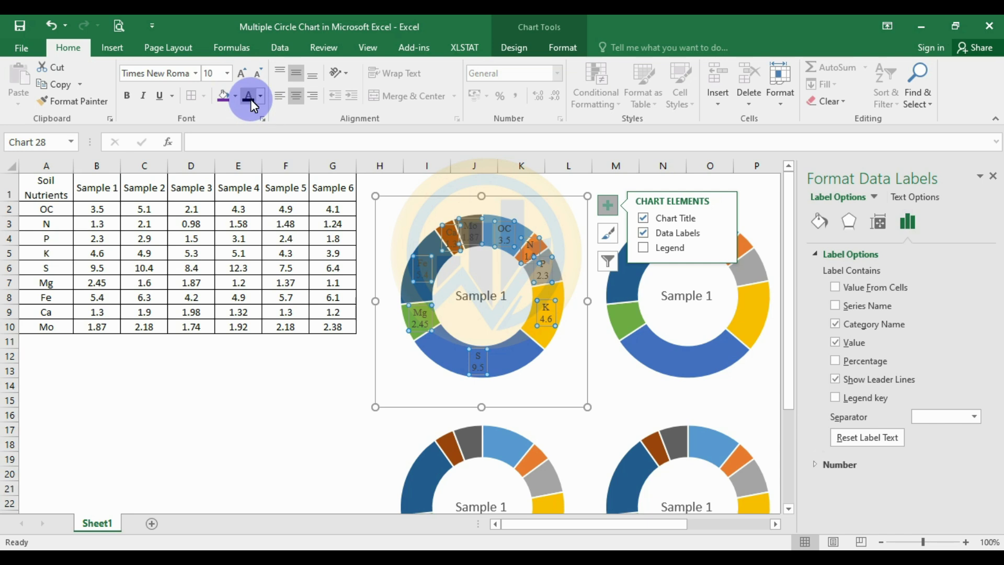
pyautogui.click(250, 98)
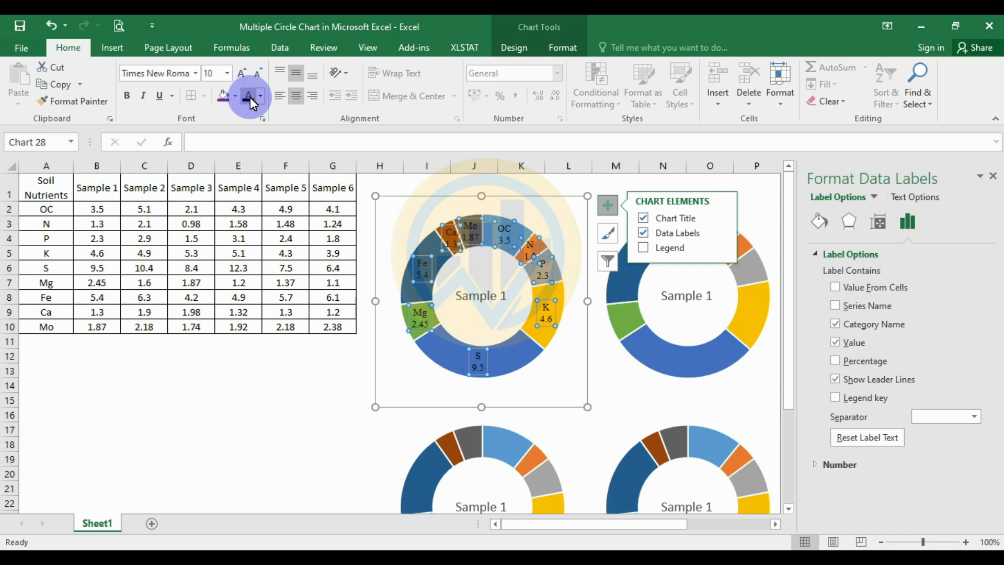
# - Format the Sample 1 title in the centre of the first chart in bold black Times New Roman
pyautogui.click(479, 294)
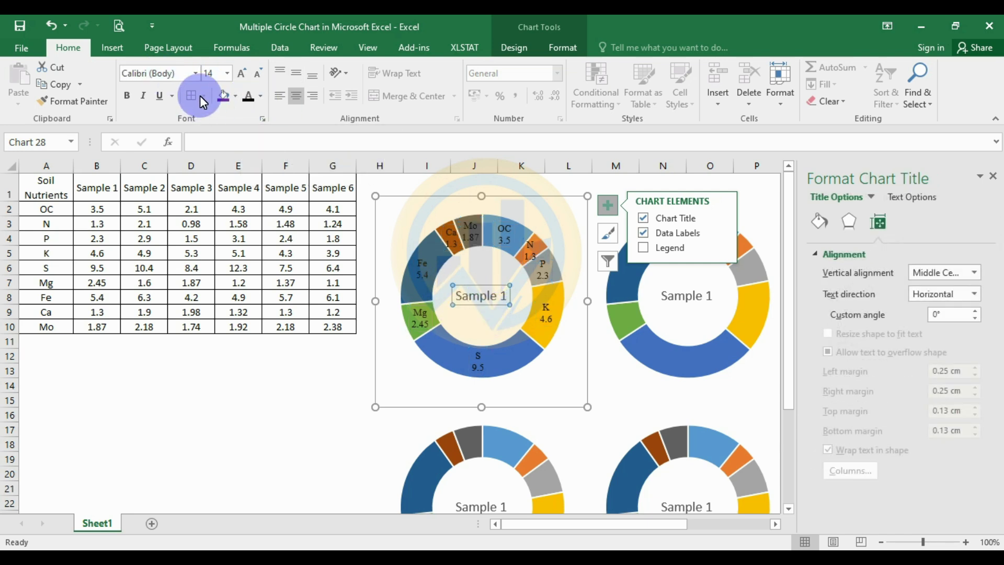
pyautogui.click(196, 76)
pyautogui.click(194, 160)
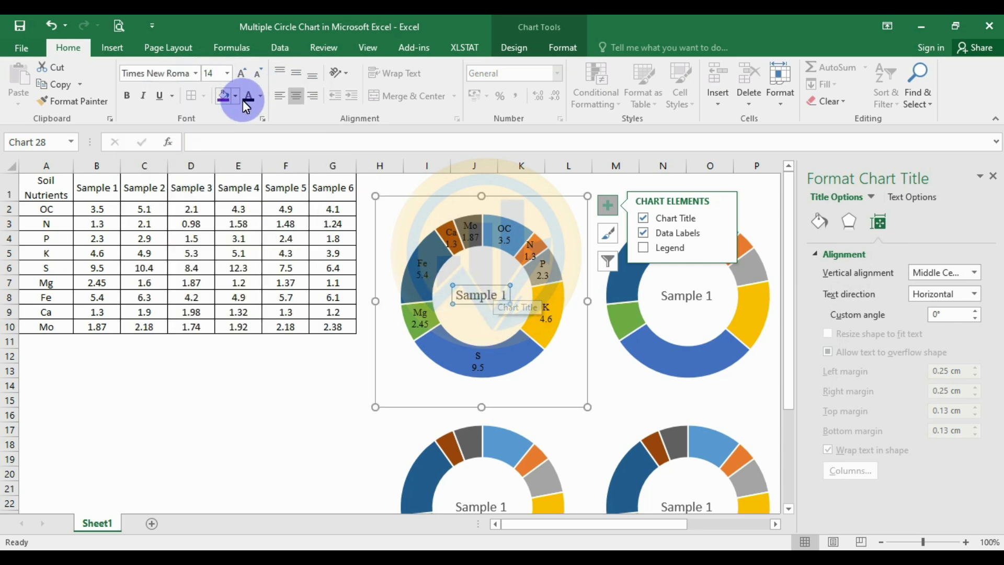
pyautogui.click(127, 95)
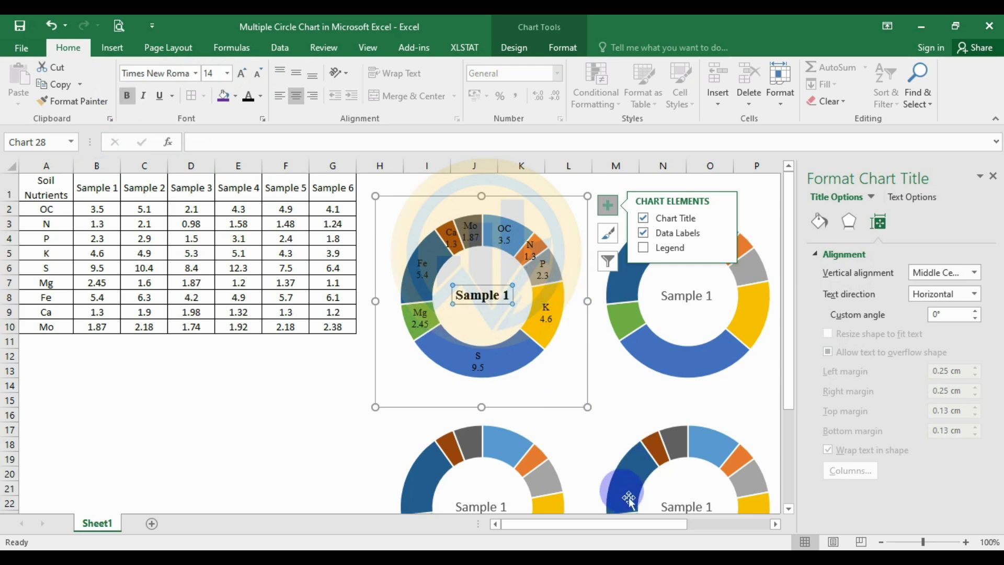
# - Edit the data source of the second chart in the top row, setting its series name to cell C1 (Sample 2)
pyautogui.moveTo(610, 527); pyautogui.dragTo(670, 526)
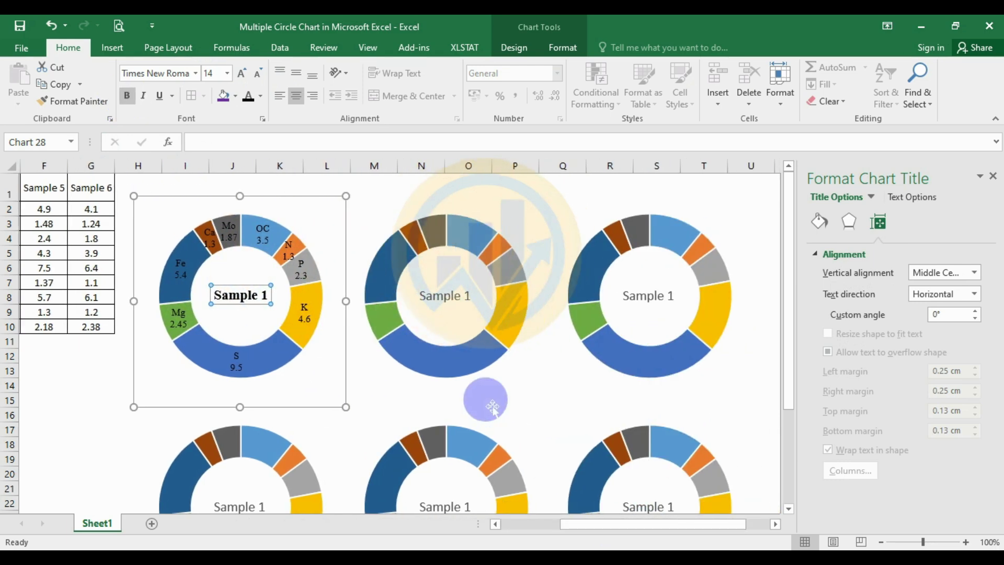
pyautogui.click(464, 373)
pyautogui.click(460, 369)
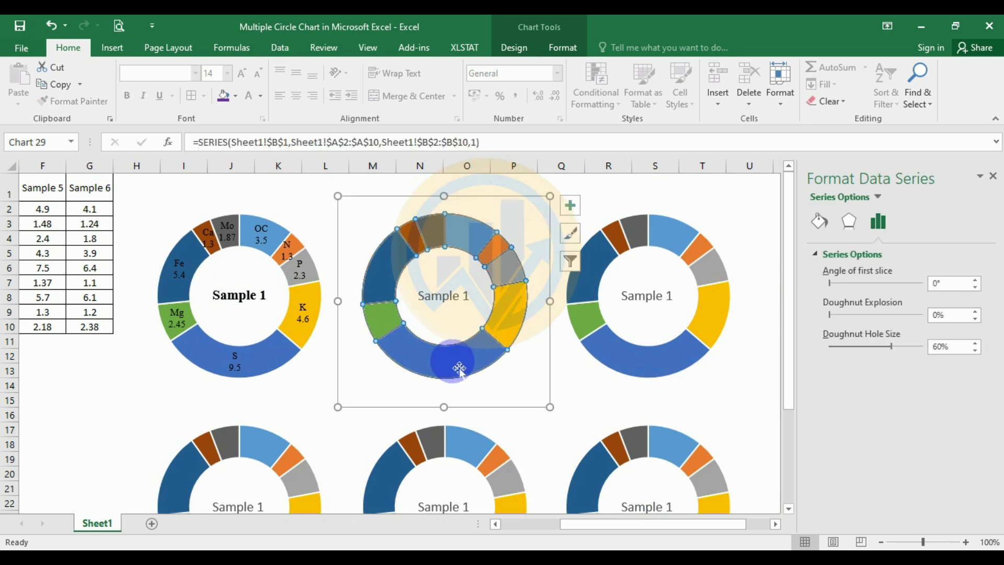
pyautogui.rightClick(459, 369)
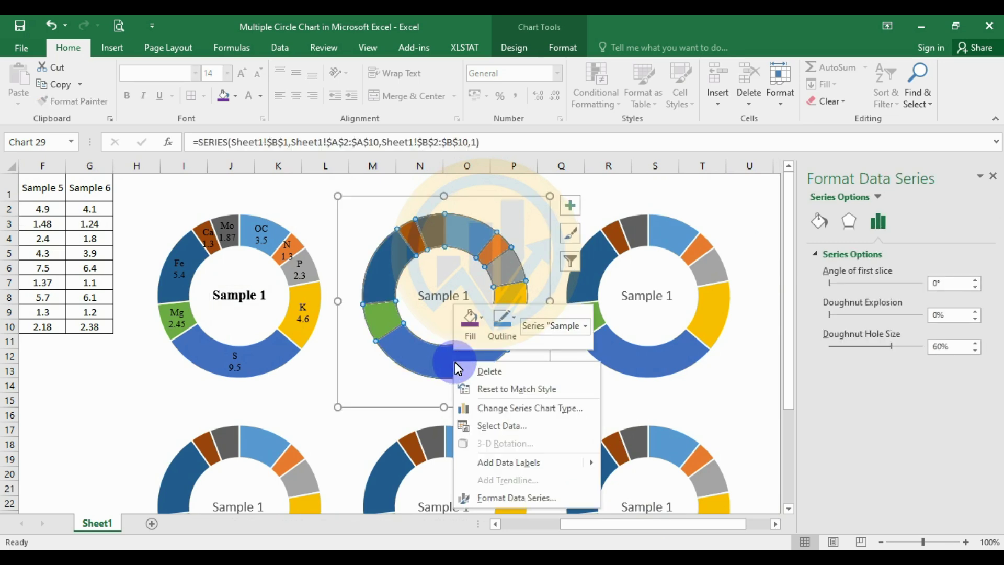
pyautogui.click(509, 427)
pyautogui.click(392, 311)
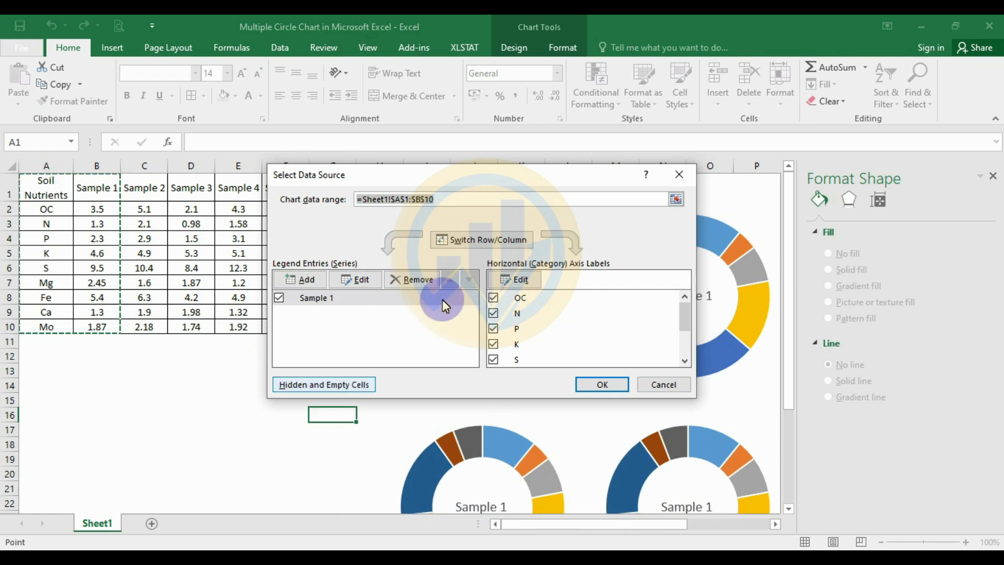
pyautogui.click(352, 279)
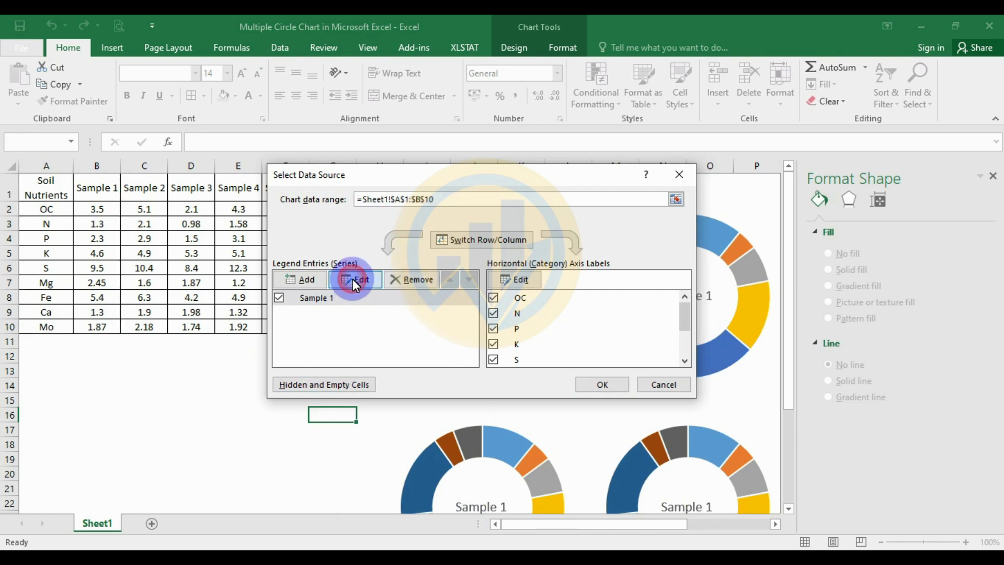
pyautogui.click(373, 277)
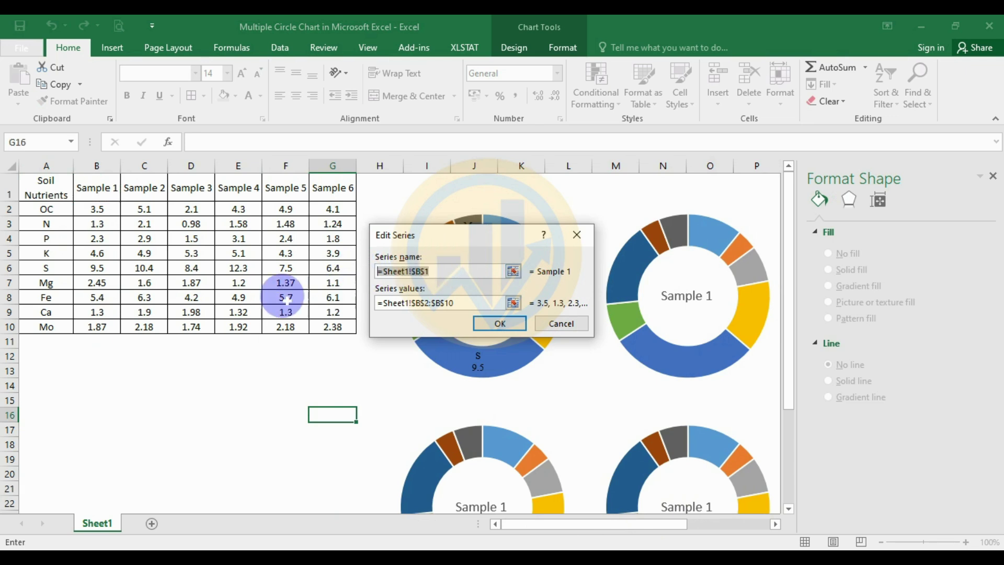
pyautogui.click(447, 311)
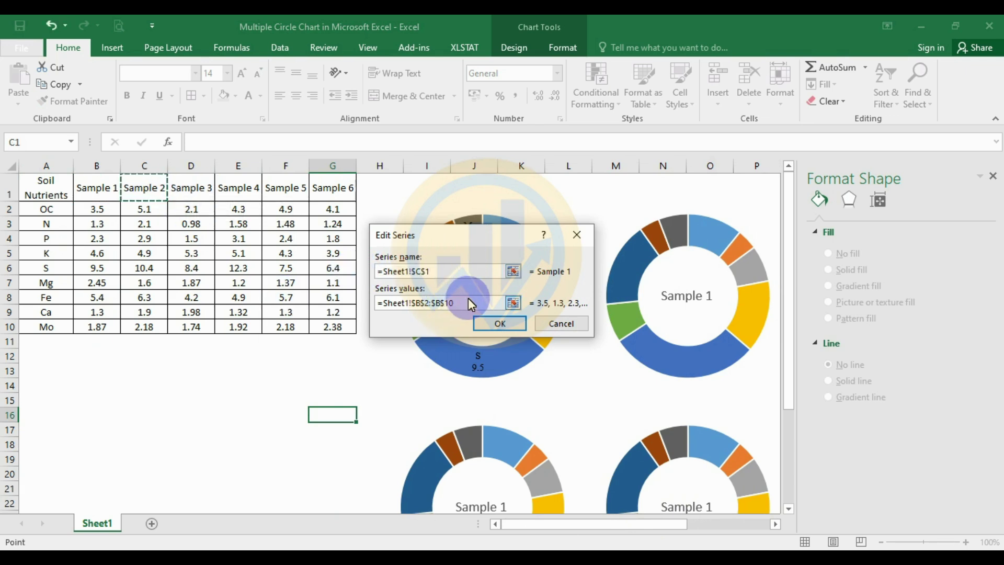
# - Set the second chart's series values to Sheet1 range C2:C10 and apply the data source
pyautogui.moveTo(489, 306); pyautogui.dragTo(387, 308)
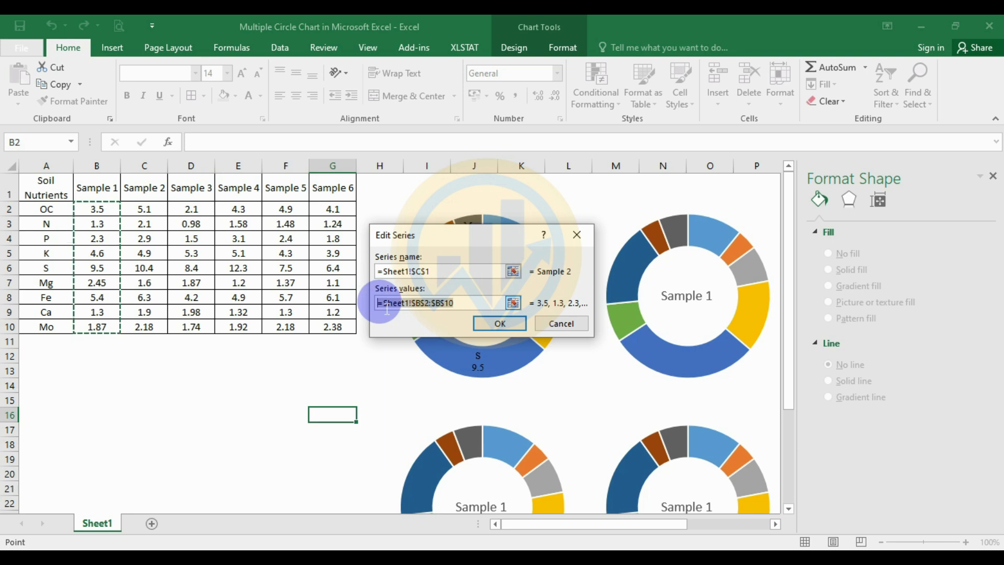
pyautogui.moveTo(145, 209); pyautogui.dragTo(160, 326)
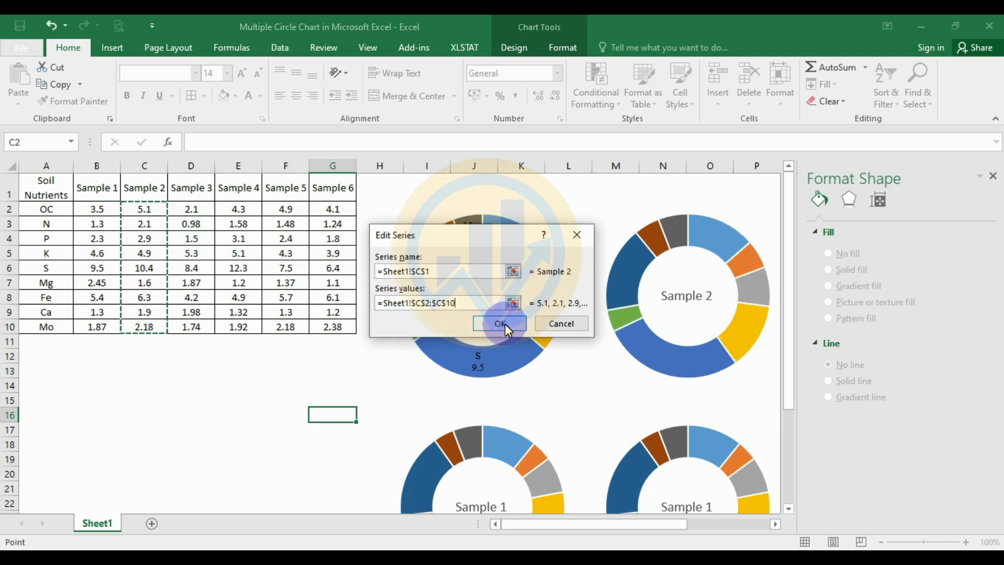
pyautogui.click(500, 323)
pyautogui.click(601, 382)
# - Add data labels to the doughnut series of the Sample 2 chart
pyautogui.moveTo(643, 524); pyautogui.dragTo(640, 528)
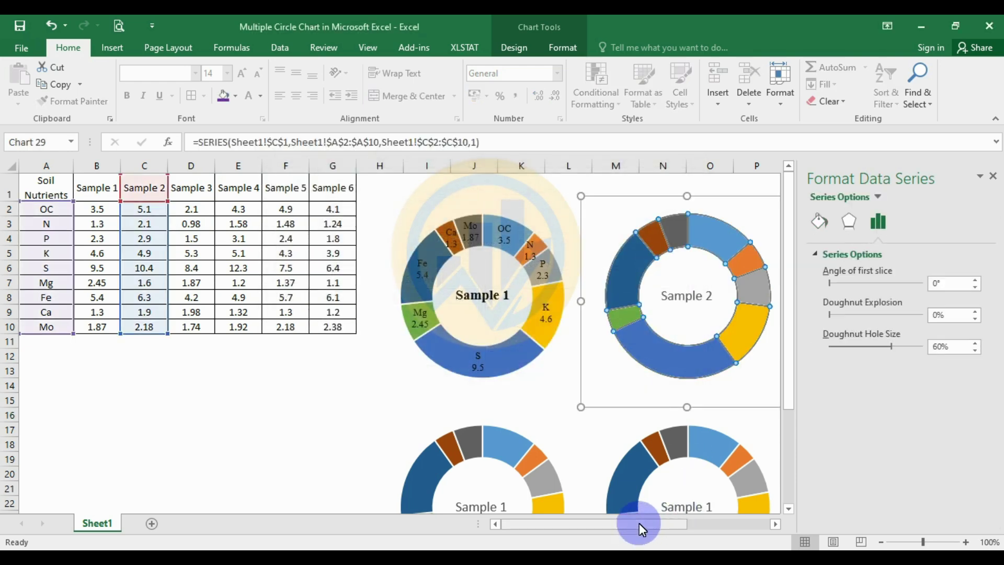
pyautogui.rightClick(683, 351)
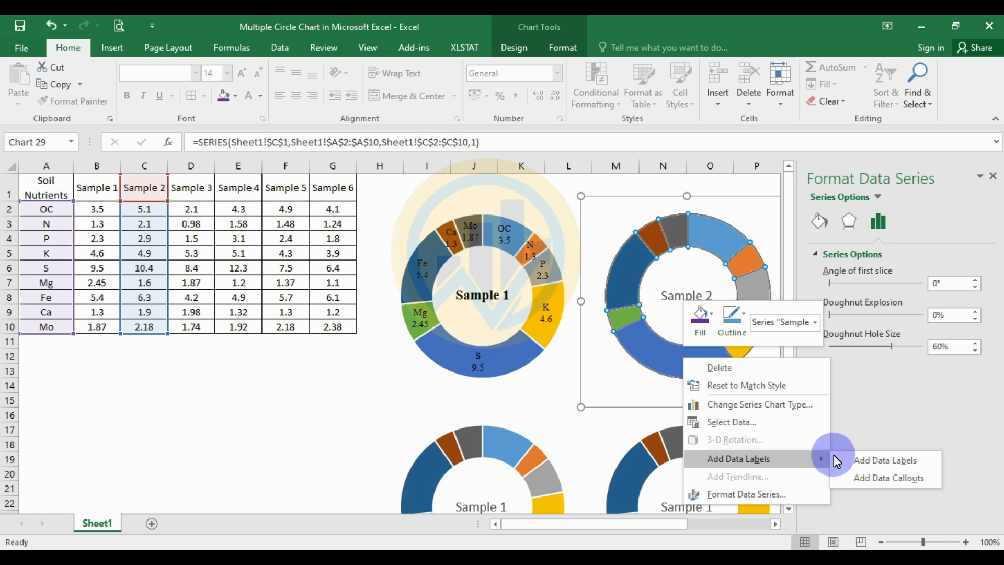
pyautogui.click(848, 456)
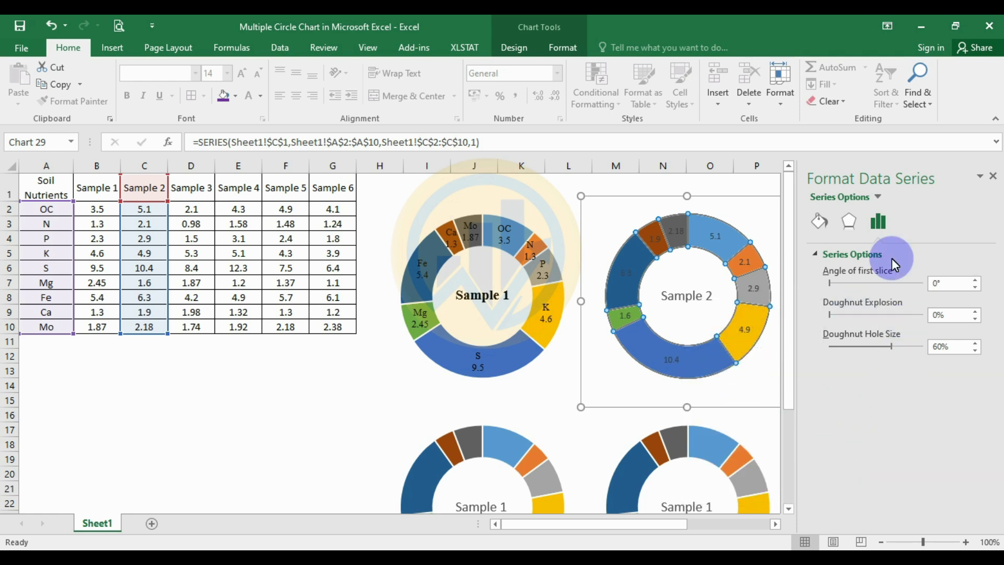
# - Include the category name with the value in the Sample 2 chart's data labels, using (New Line) as the separator
pyautogui.click(752, 288)
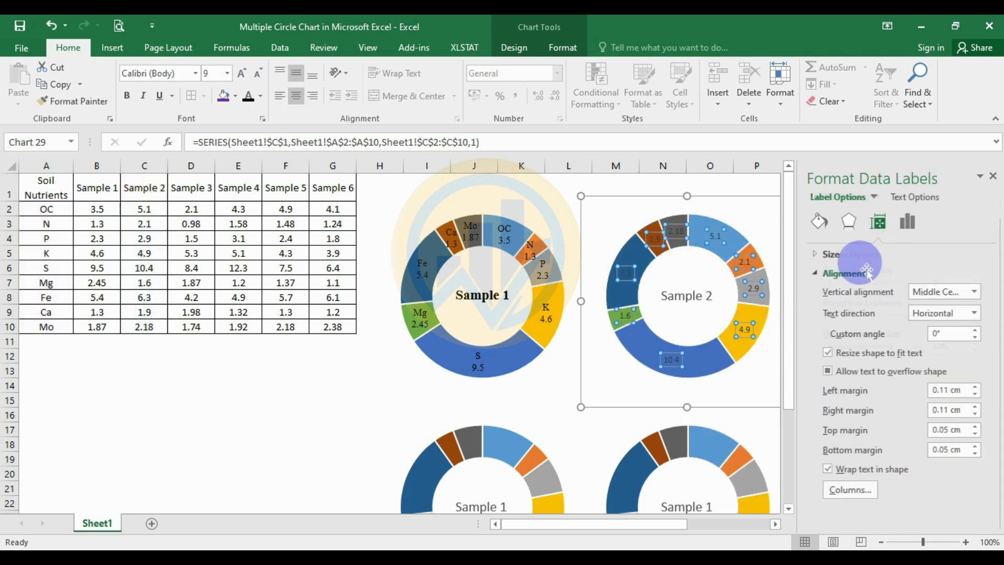
pyautogui.click(866, 353)
pyautogui.click(905, 222)
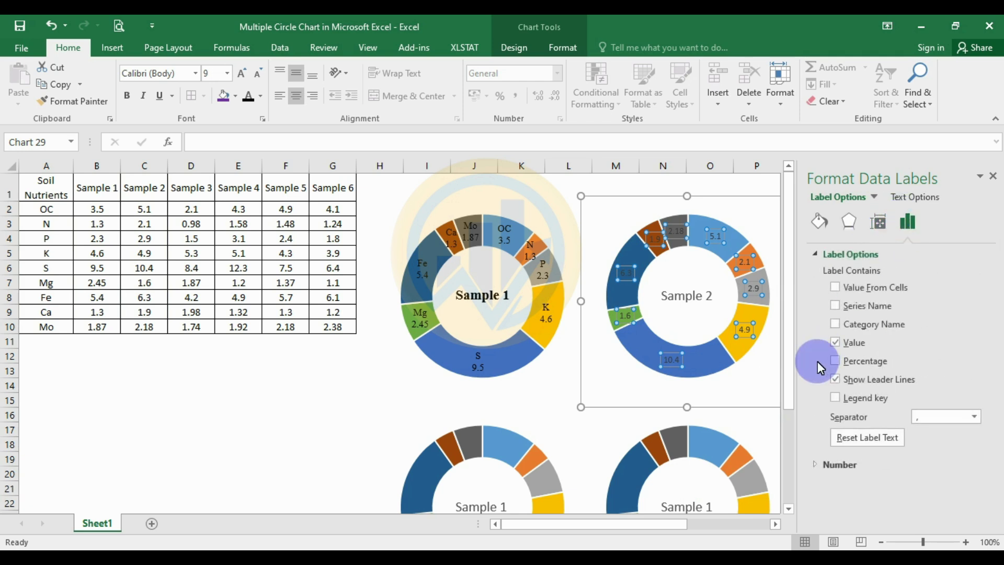
pyautogui.click(842, 324)
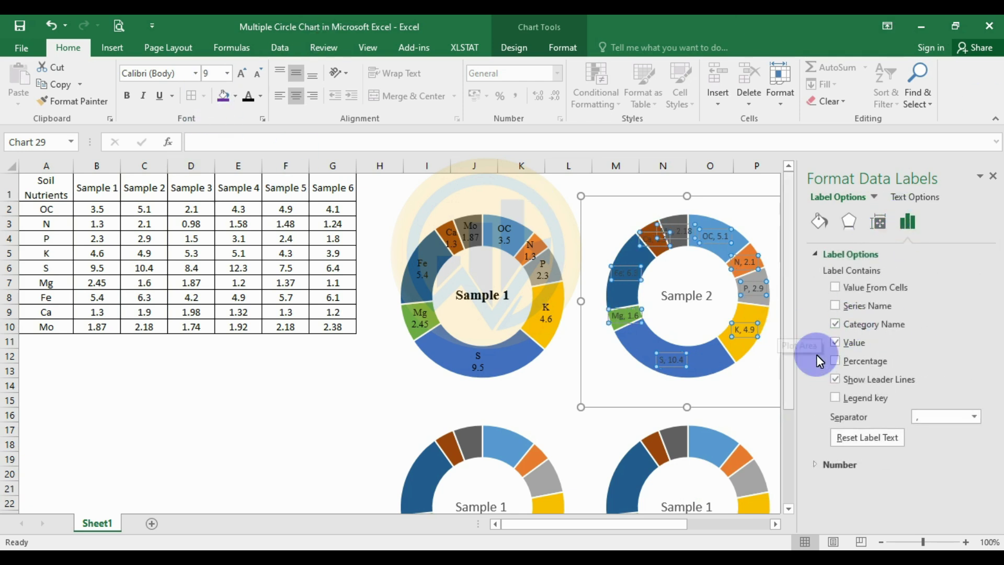
pyautogui.click(976, 418)
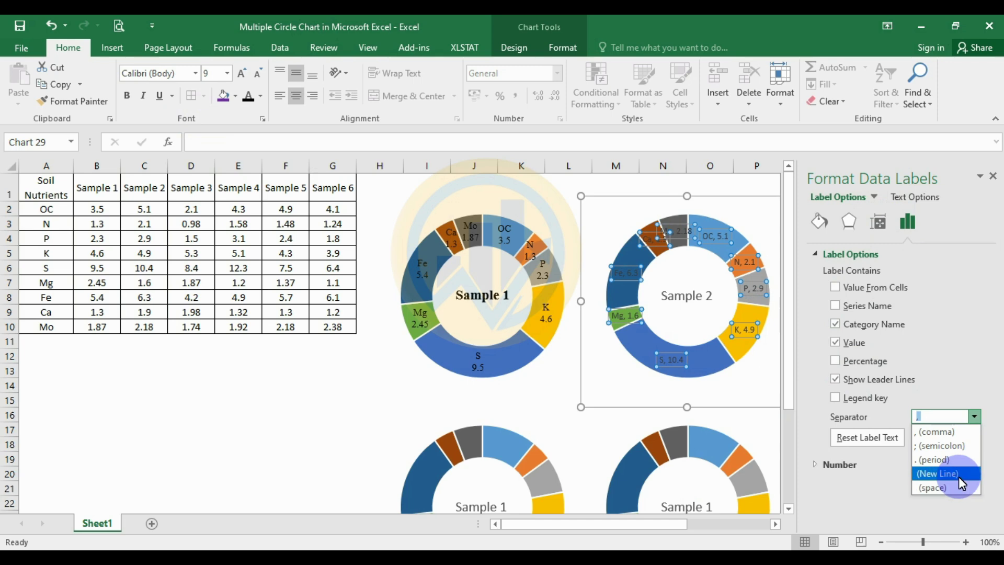
pyautogui.click(933, 473)
# - Format the Sample 2 chart's data labels in Times New Roman, size 10, with black font colour
pyautogui.click(193, 73)
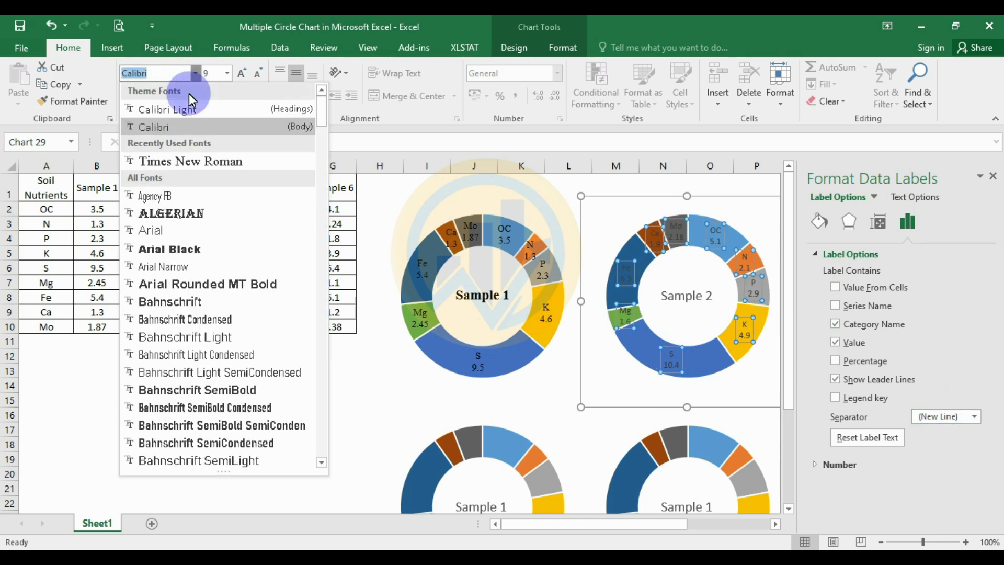
pyautogui.click(183, 155)
pyautogui.click(226, 77)
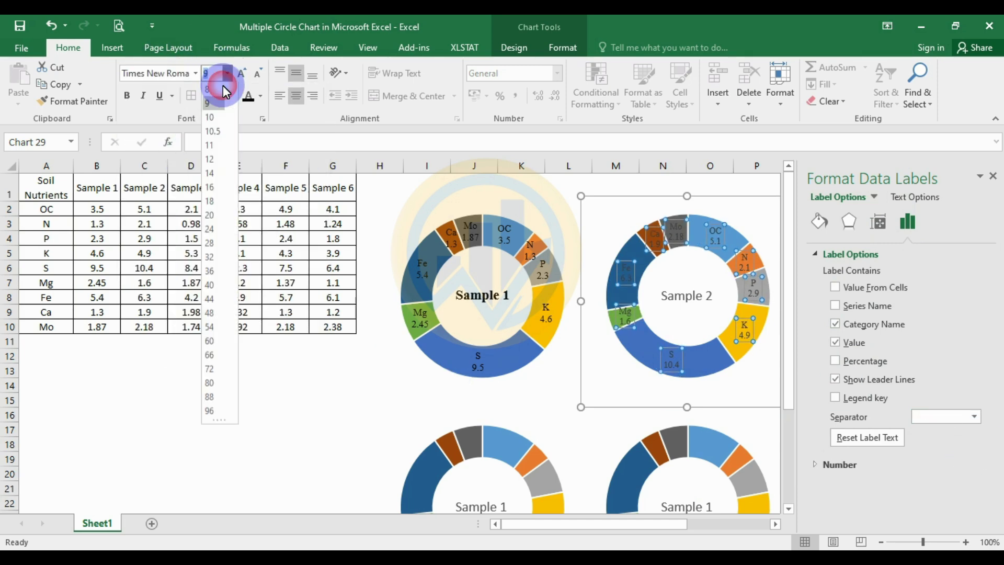
pyautogui.click(219, 119)
pyautogui.click(246, 96)
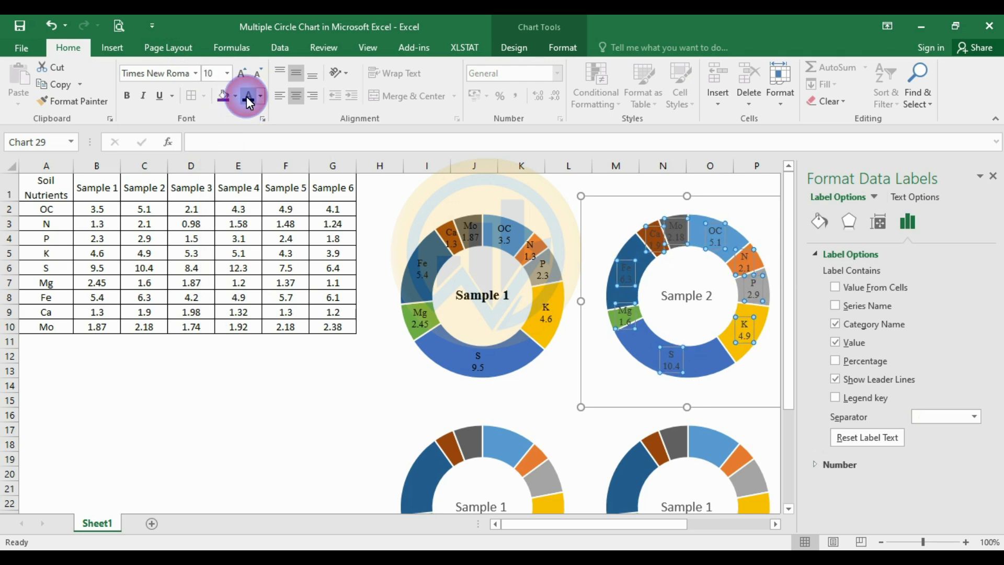
# - Format the Sample 2 title in the centre of the second chart in bold black Times New Roman
pyautogui.click(713, 296)
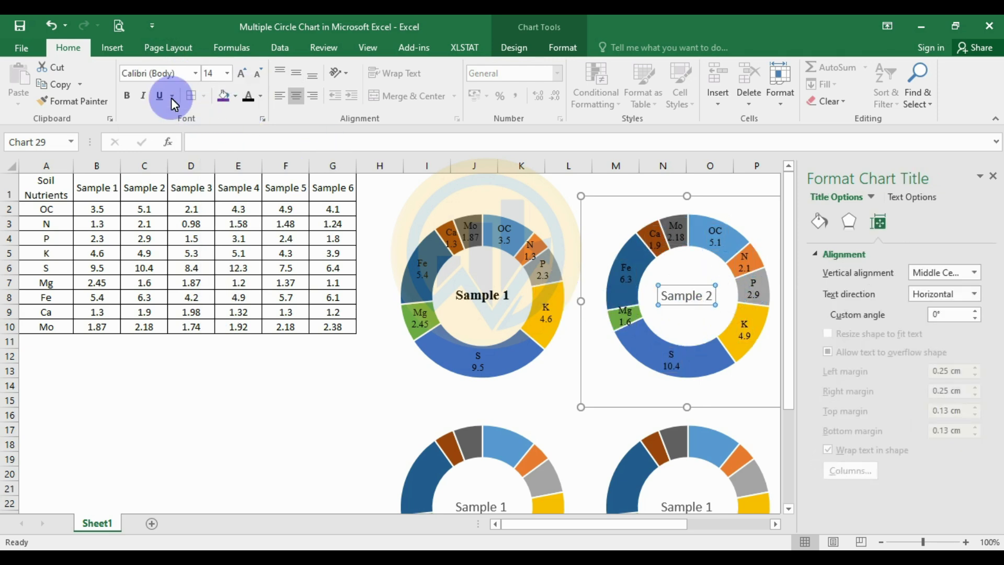
pyautogui.click(195, 73)
pyautogui.click(196, 160)
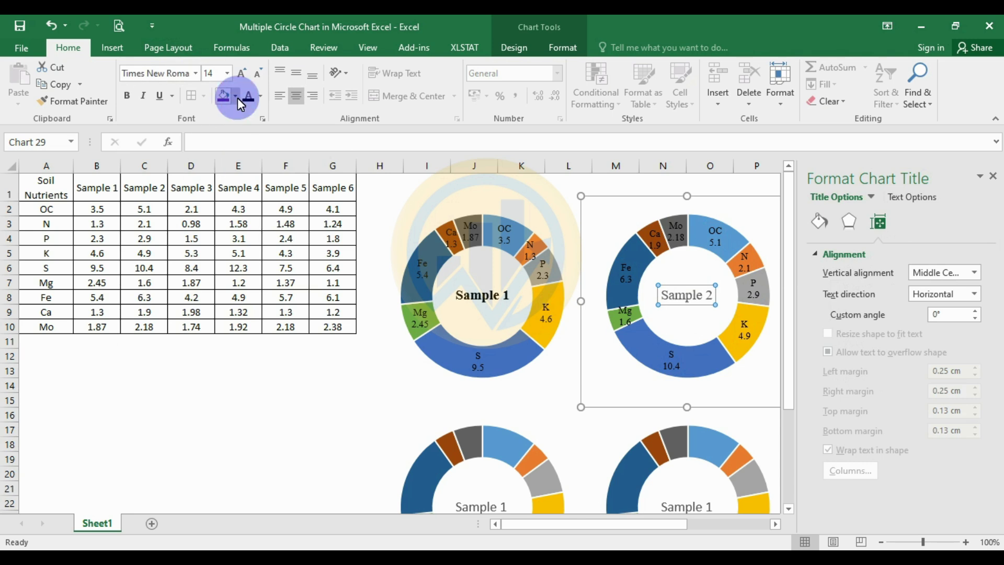
pyautogui.click(126, 95)
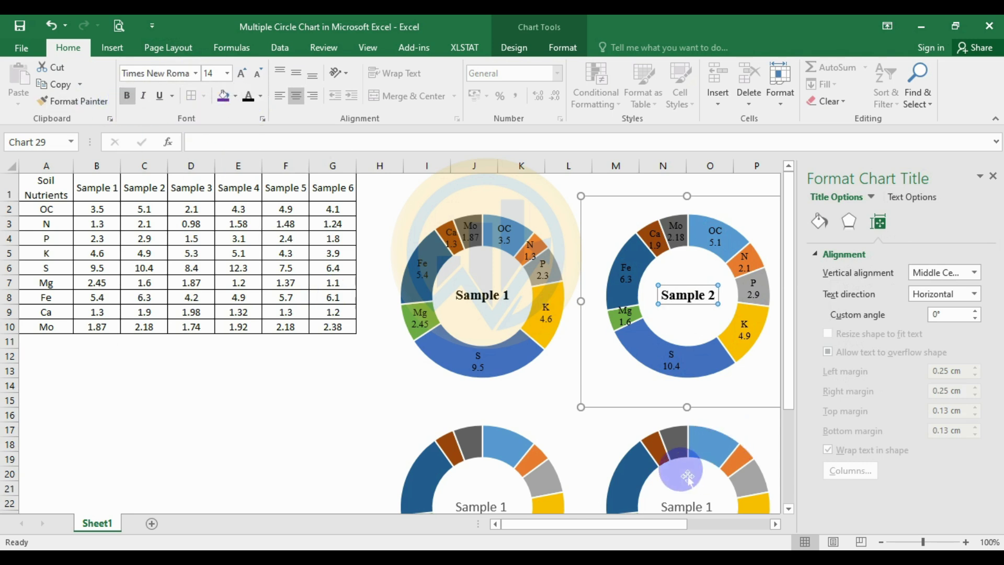
# - Add data labels to the doughnut series of the third chart in the top row
pyautogui.moveTo(632, 526); pyautogui.dragTo(702, 525)
pyautogui.click(578, 260)
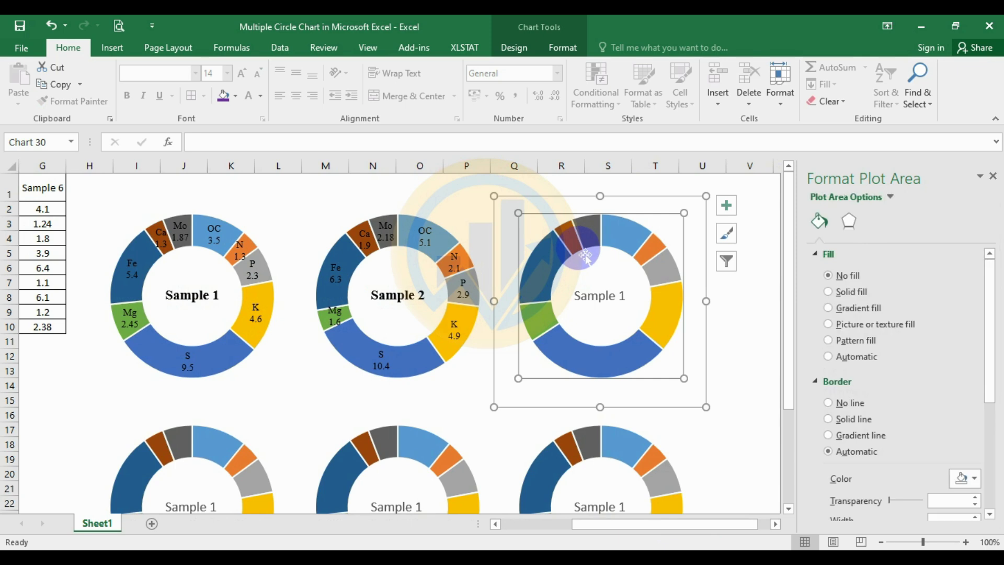
pyautogui.rightClick(588, 225)
pyautogui.moveTo(703, 337)
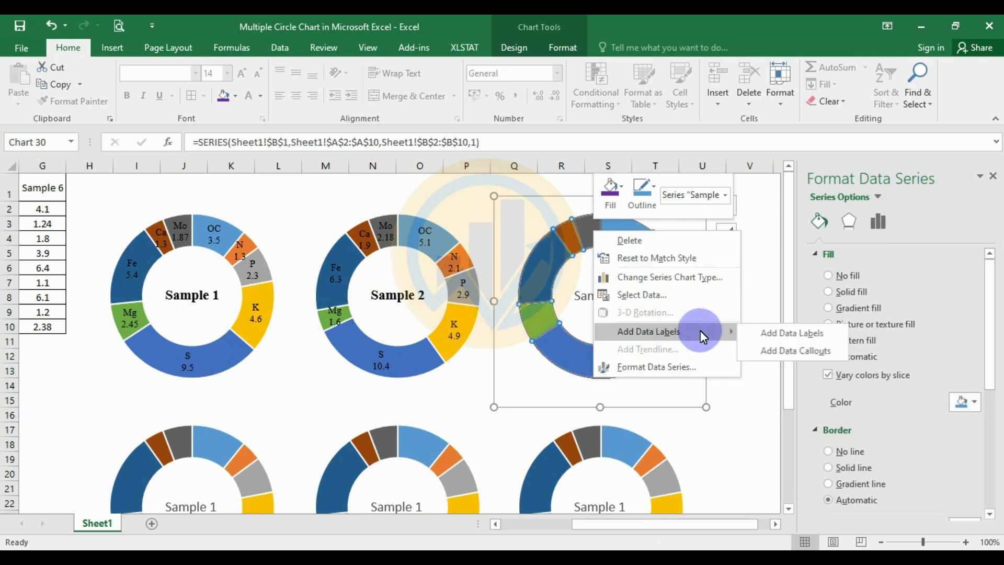
pyautogui.click(763, 333)
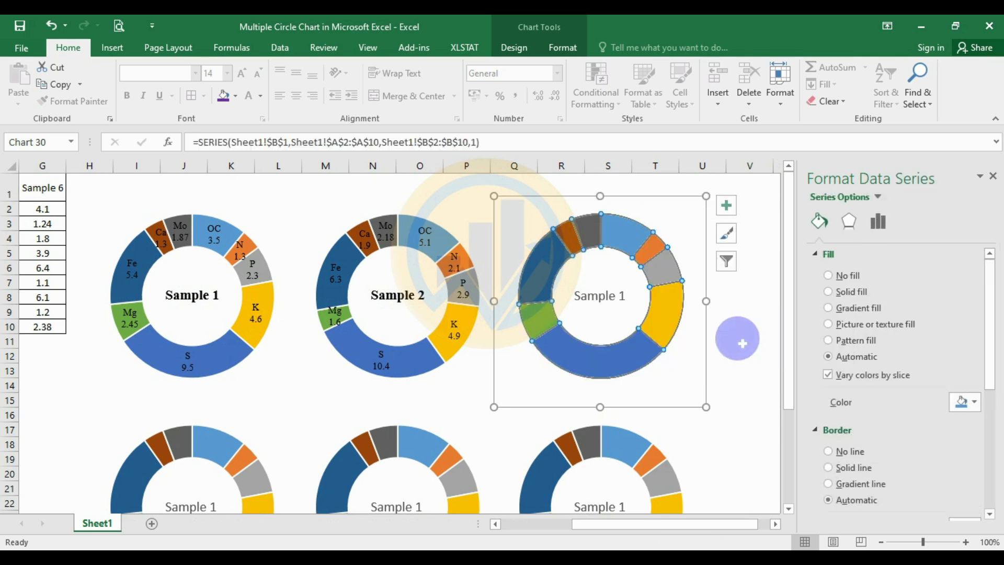
# - Include the category name with the value in the third chart's data labels, using (New Line) as the separator
pyautogui.click(627, 240)
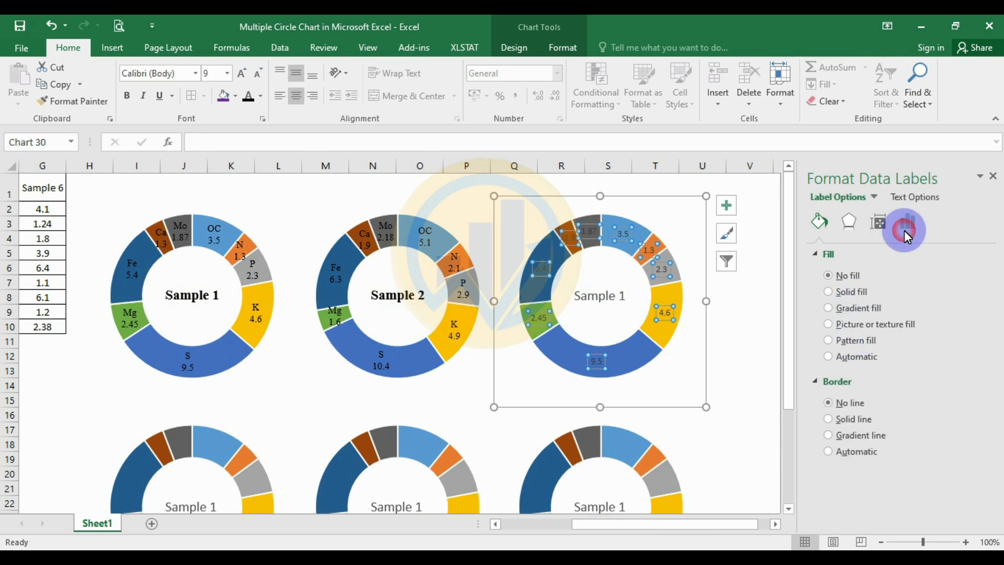
pyautogui.click(906, 230)
pyautogui.click(820, 255)
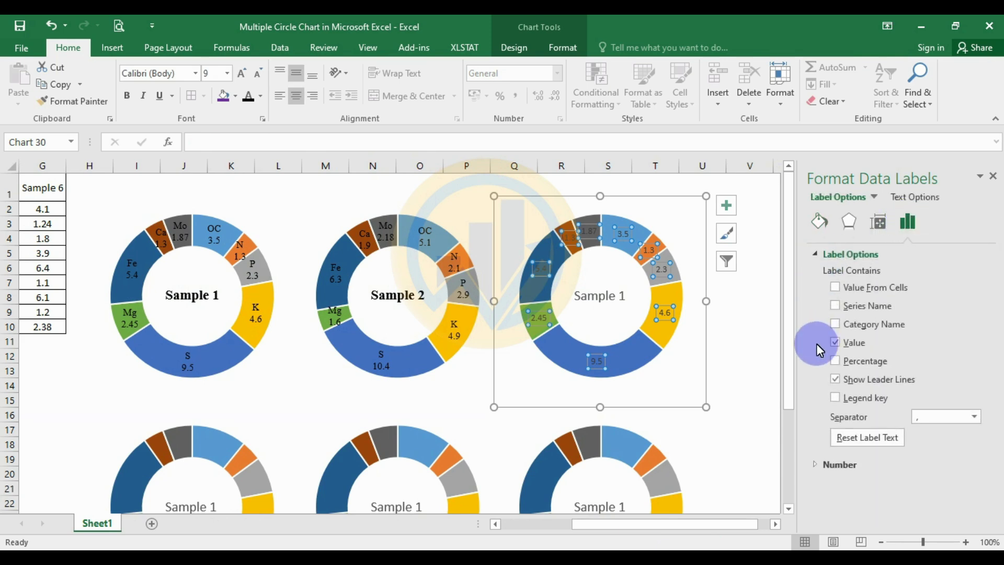
pyautogui.click(973, 416)
pyautogui.click(940, 473)
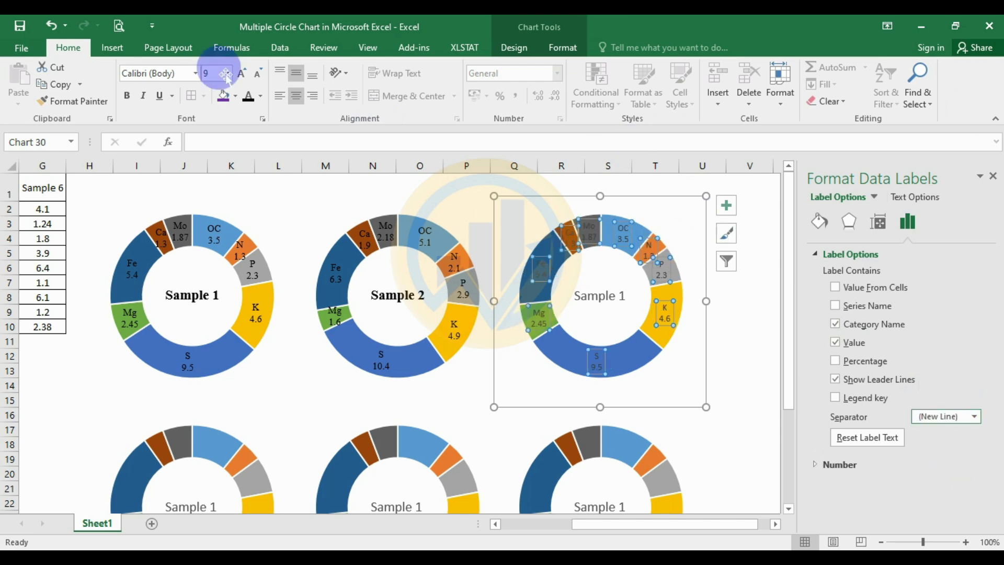
# - Format the third chart's data labels in Times New Roman, size 10, with black font colour
pyautogui.click(195, 73)
pyautogui.click(186, 162)
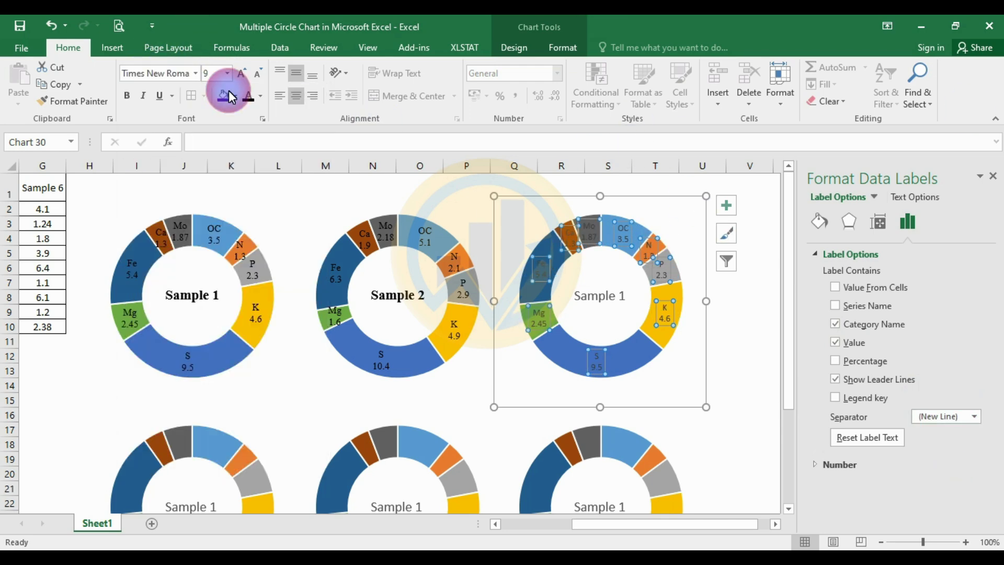
pyautogui.click(241, 72)
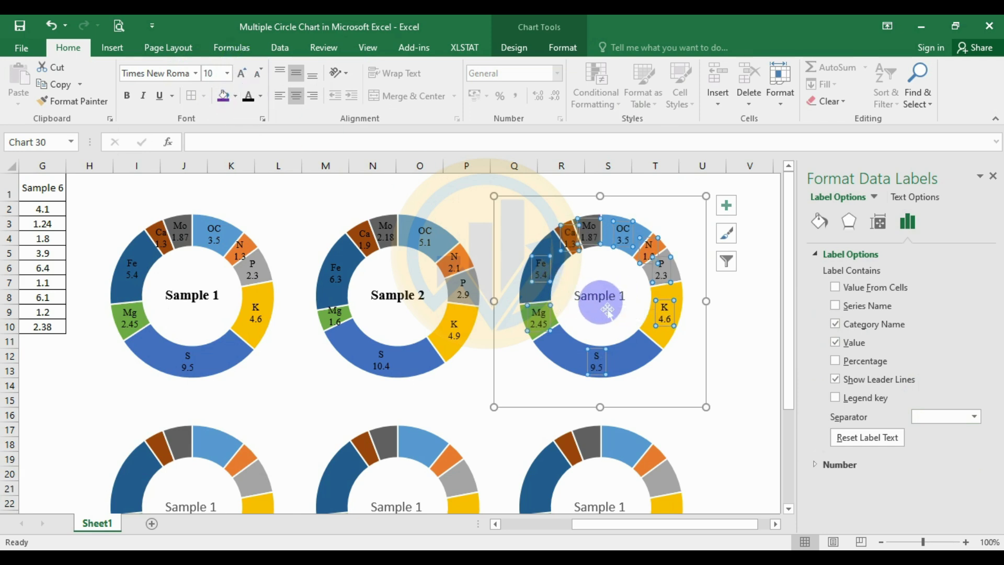
# - Edit the data source of the third chart in the top row, setting its series name to cell D1 (Sample 3)
pyautogui.click(606, 311)
pyautogui.rightClick(545, 293)
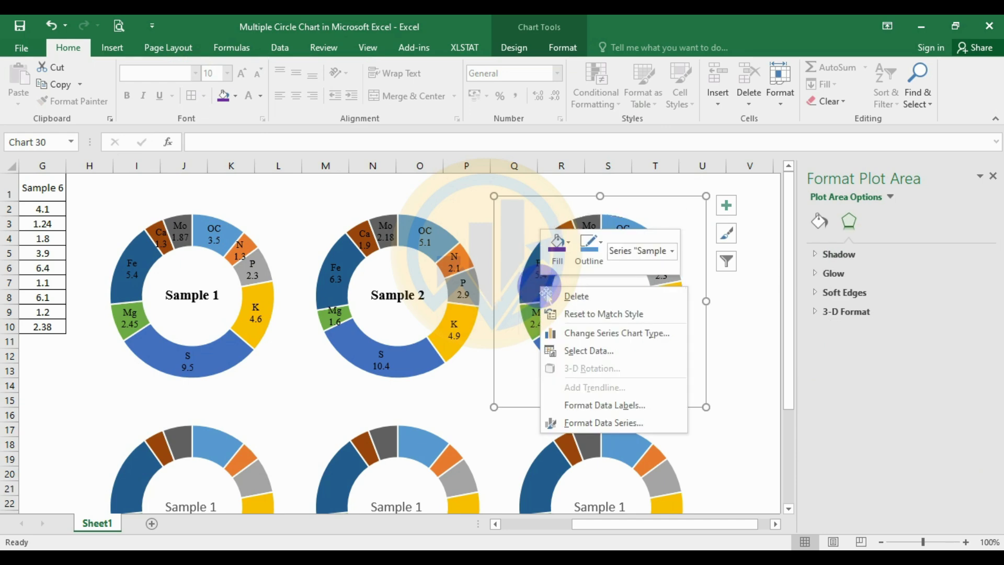
pyautogui.click(576, 352)
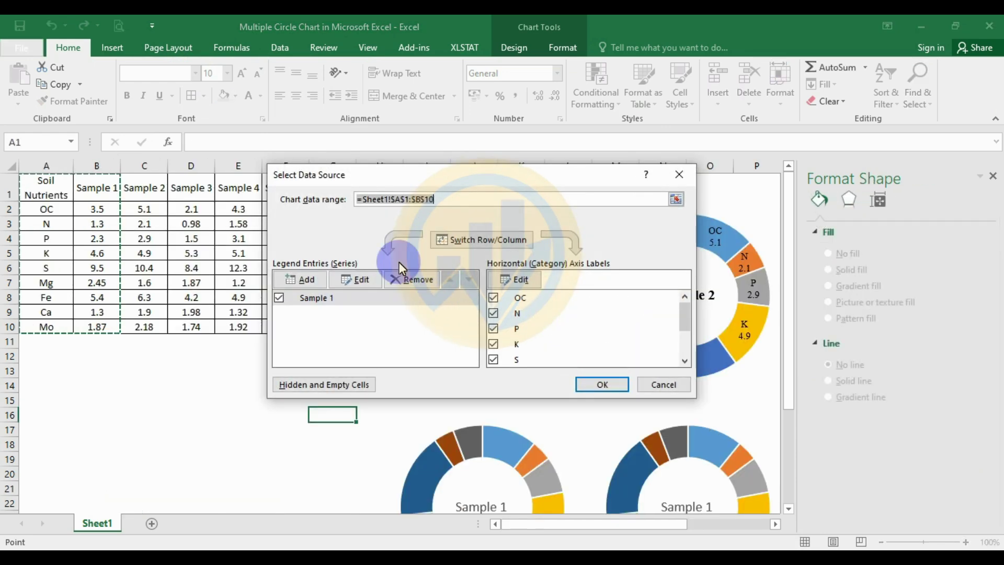
pyautogui.click(355, 279)
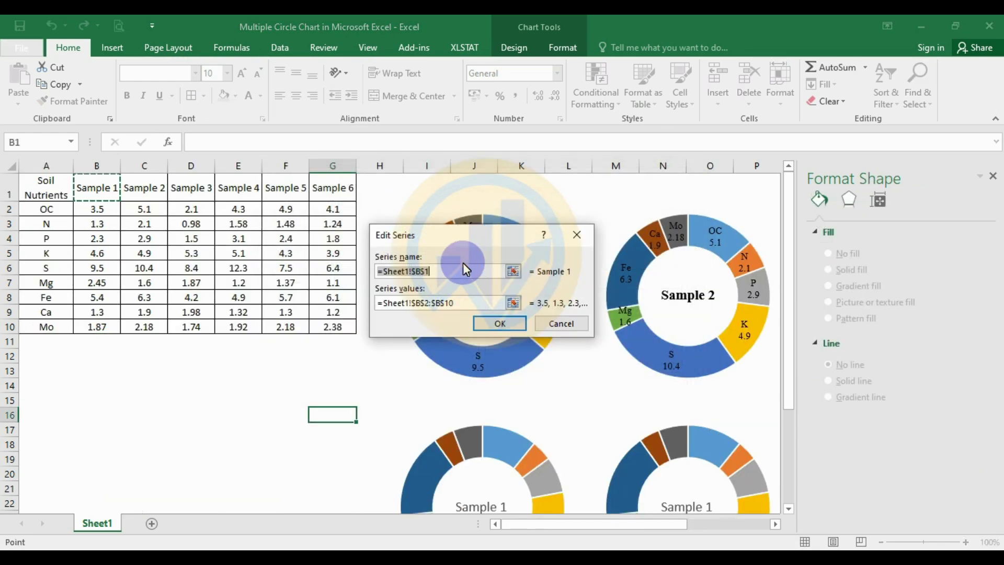
pyautogui.click(378, 276)
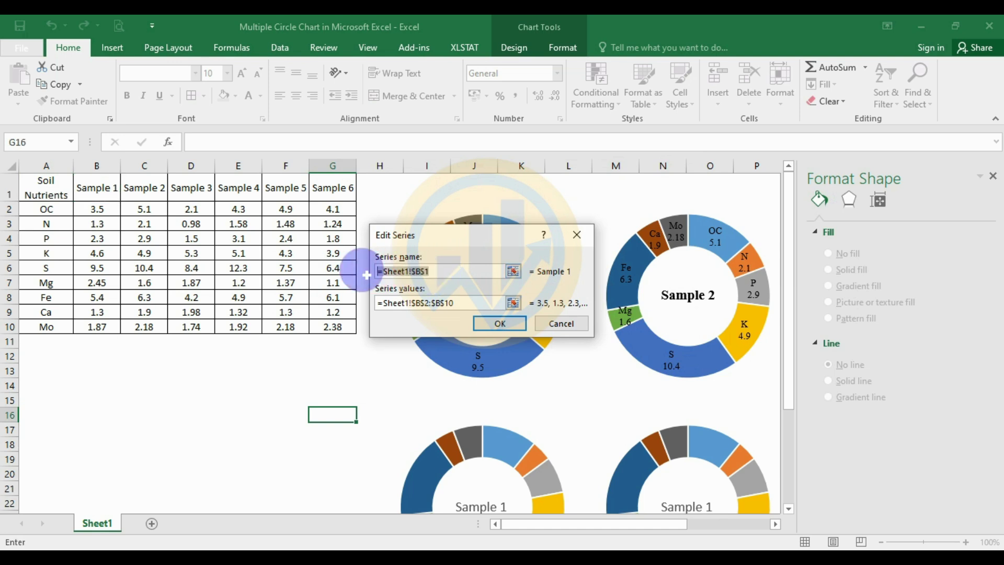
pyautogui.click(203, 195)
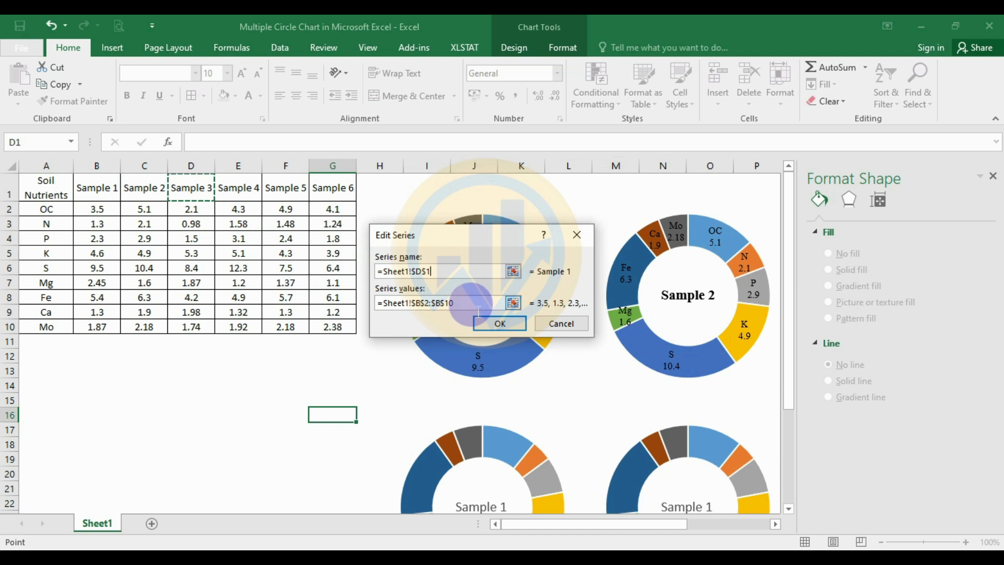
# - Set the third top-row chart's series values to the Sample 3 range D2:D10 and apply the data source change
pyautogui.click(477, 303)
pyautogui.moveTo(193, 209); pyautogui.dragTo(209, 327)
pyautogui.click(499, 320)
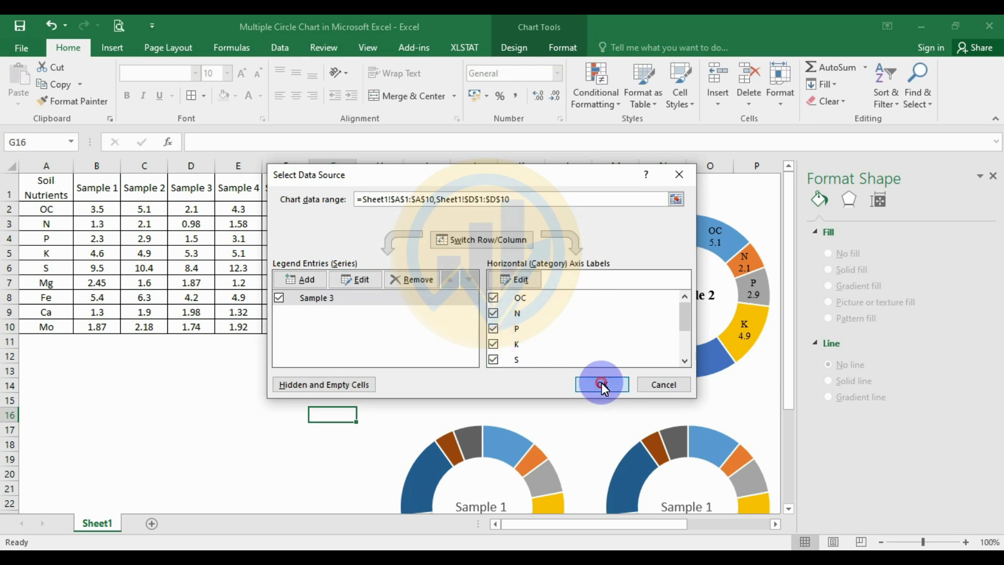
pyautogui.click(602, 385)
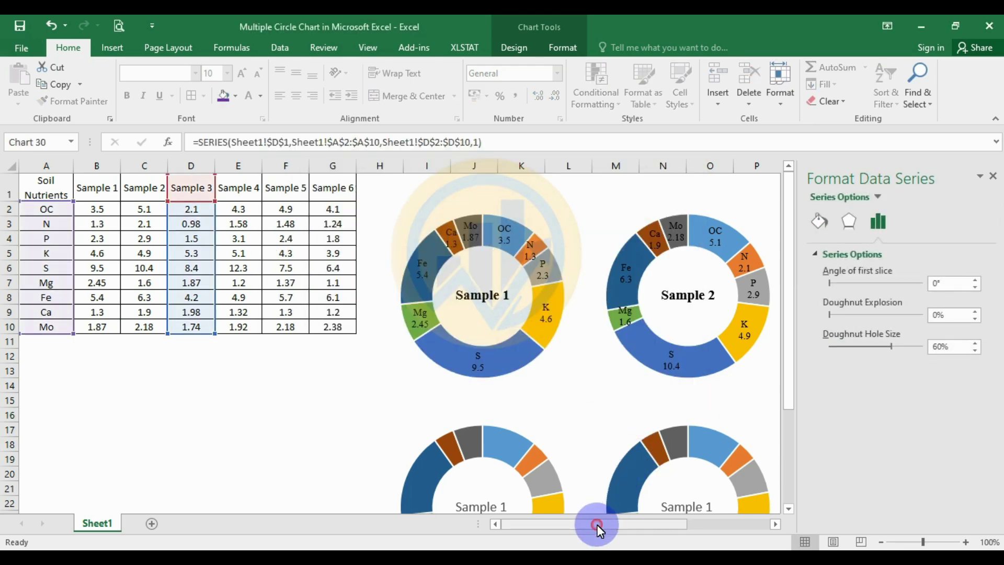
# - Add data labels to the doughnut series of the Sample 3 chart
pyautogui.moveTo(597, 524); pyautogui.dragTo(691, 524)
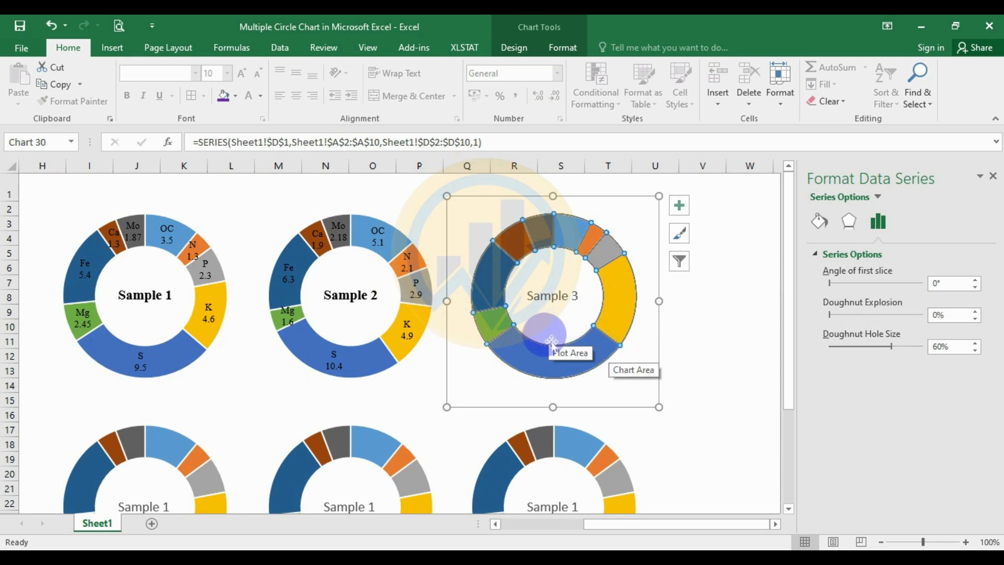
pyautogui.click(553, 371)
pyautogui.rightClick(553, 371)
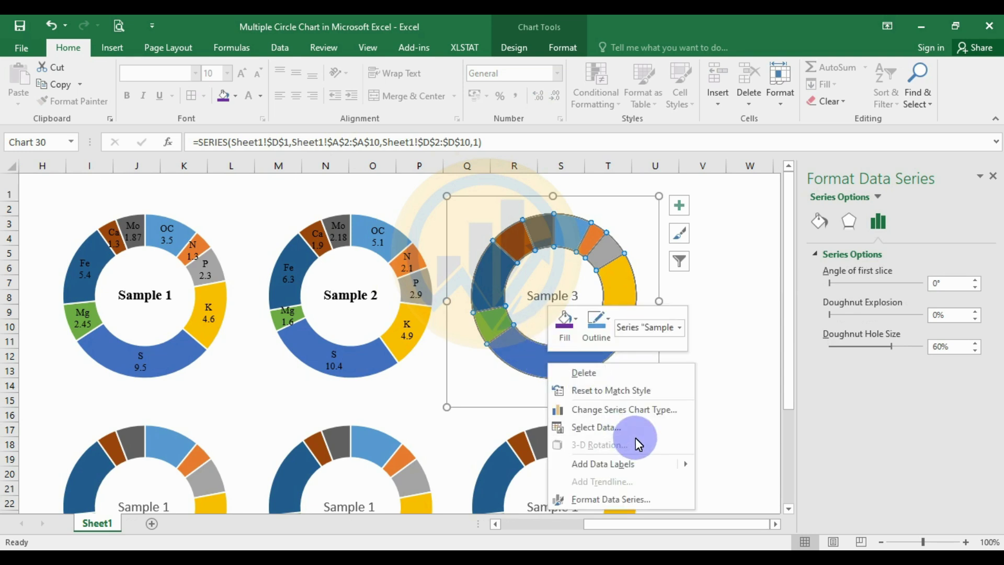
pyautogui.moveTo(660, 464)
pyautogui.click(716, 468)
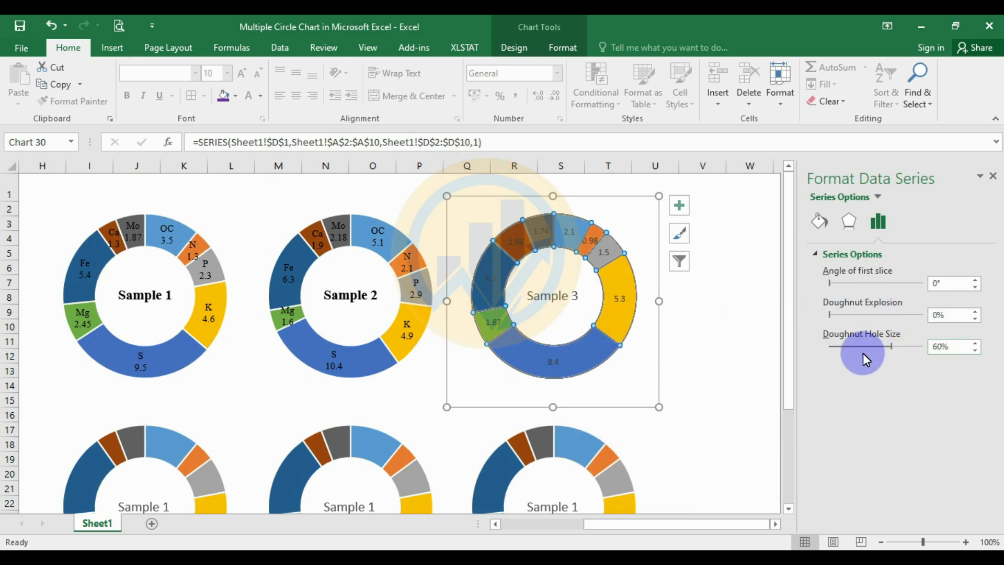
# - Include the category name with the value in the Sample 3 chart's data labels, using (New Line) as the separator
pyautogui.click(630, 306)
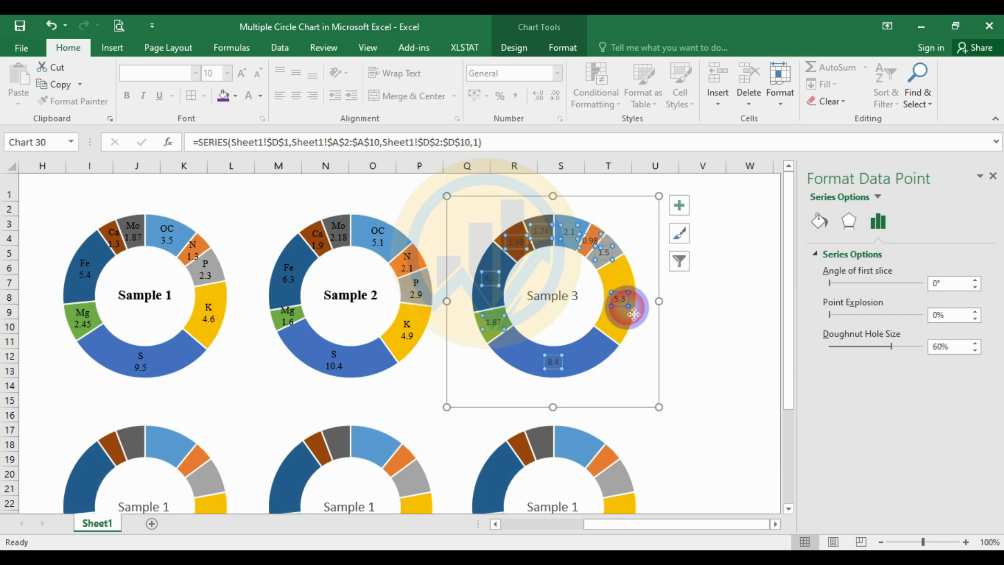
pyautogui.click(623, 302)
pyautogui.click(902, 224)
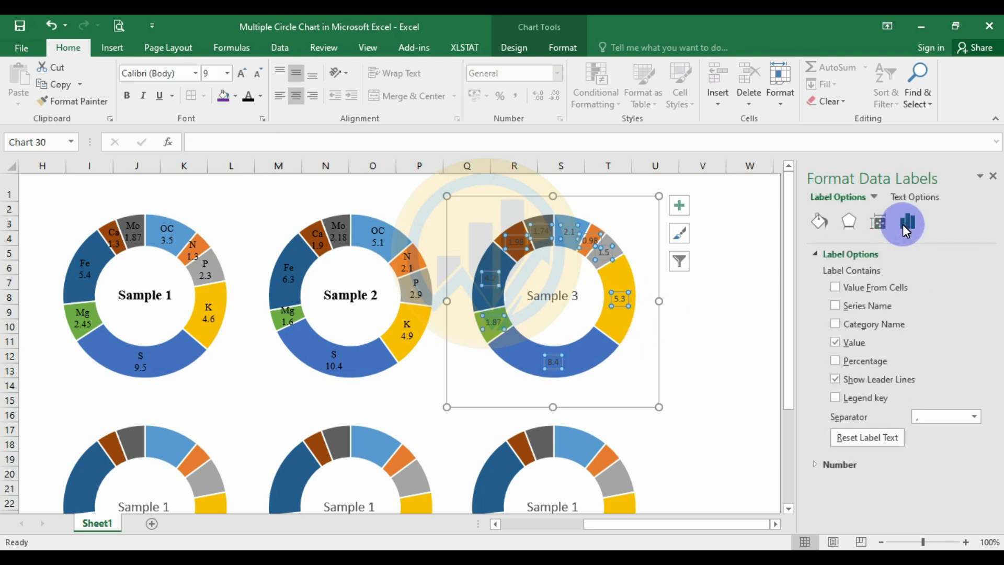
pyautogui.click(837, 324)
pyautogui.click(973, 416)
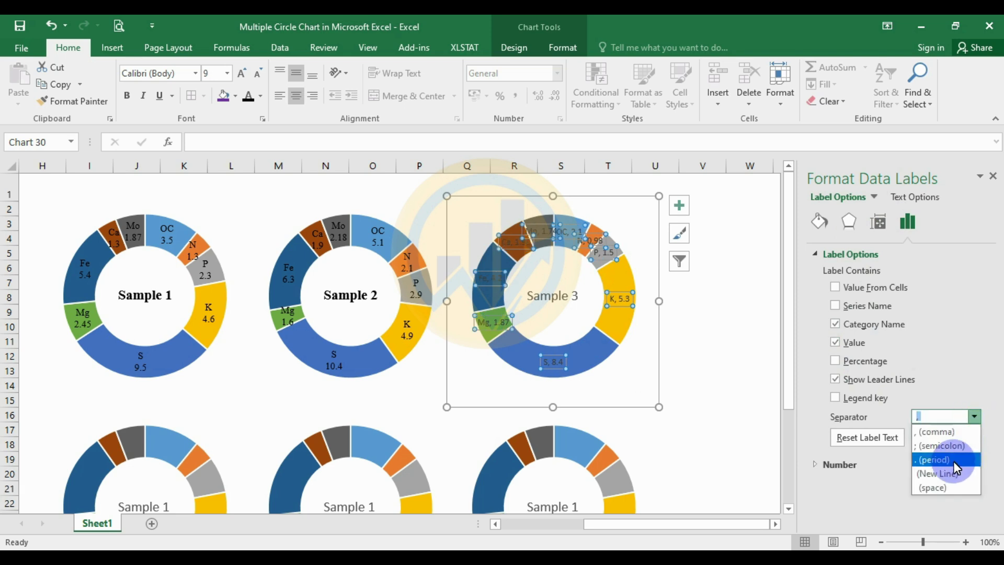
pyautogui.click(951, 473)
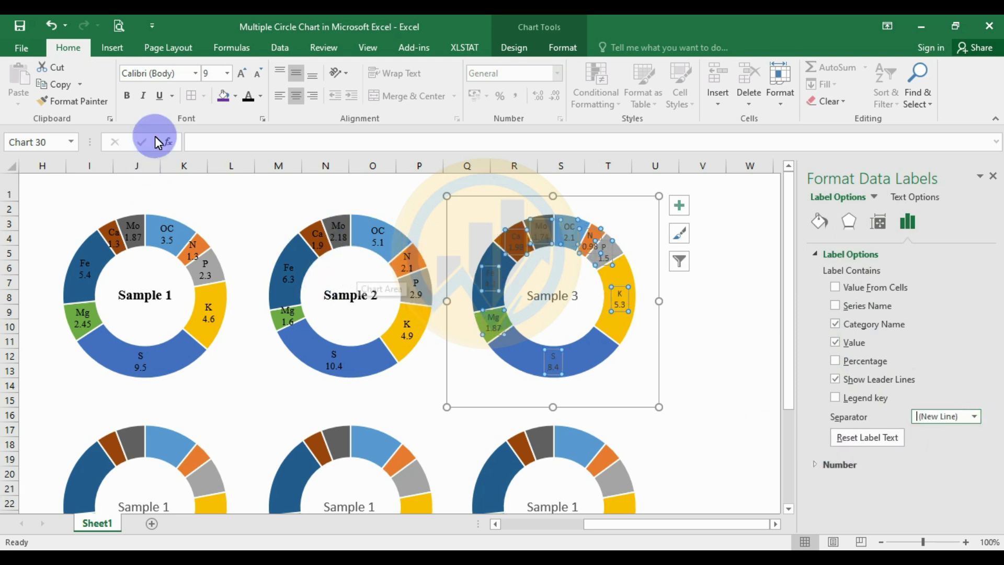
# - Format the Sample 3 chart's data labels in Times New Roman, size 10, with black font colour
pyautogui.click(195, 73)
pyautogui.click(181, 159)
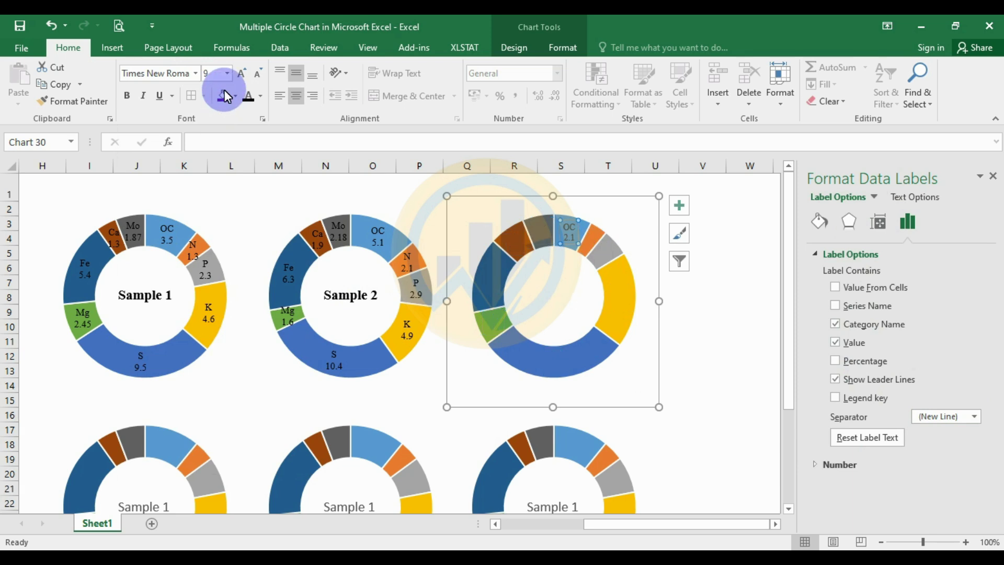
pyautogui.click(233, 74)
pyautogui.click(248, 102)
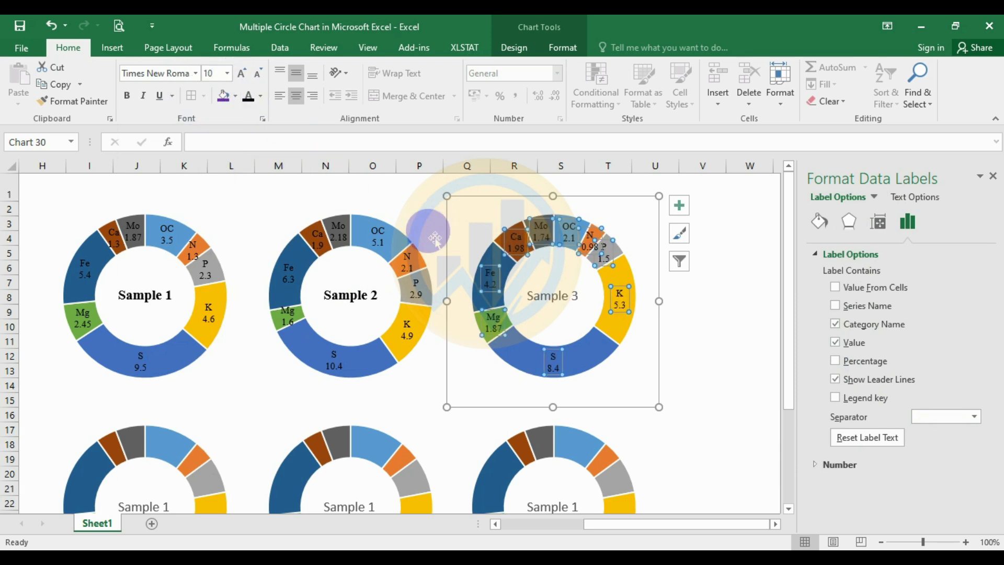
# - Format the Sample 3 chart title in bold Times New Roman with black font colour
pyautogui.click(550, 293)
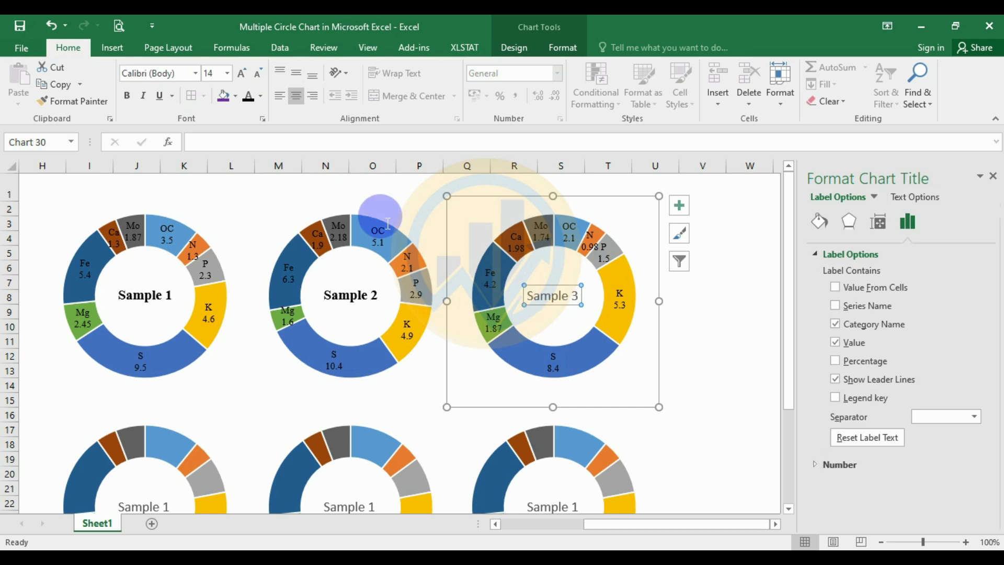
pyautogui.click(194, 75)
pyautogui.click(180, 161)
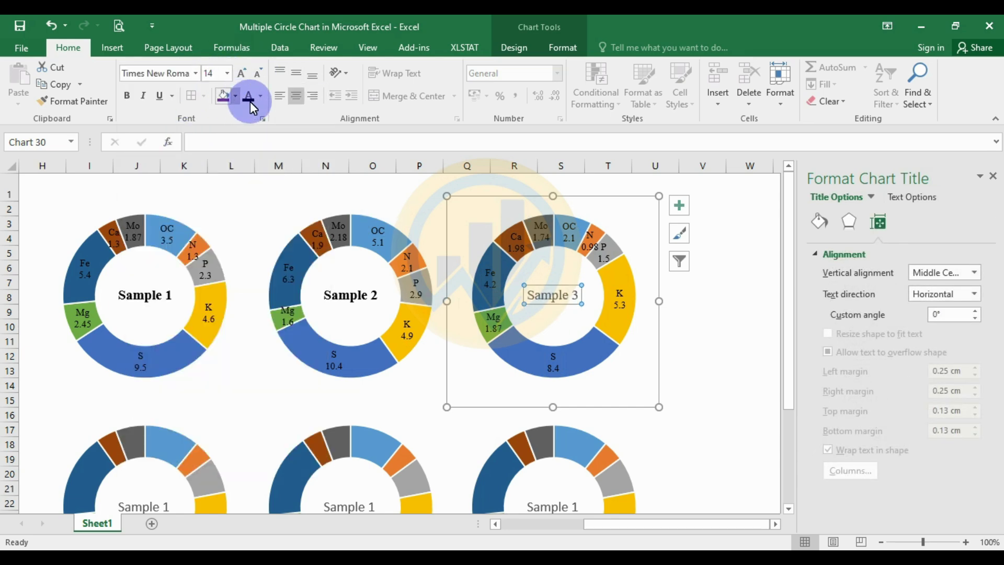
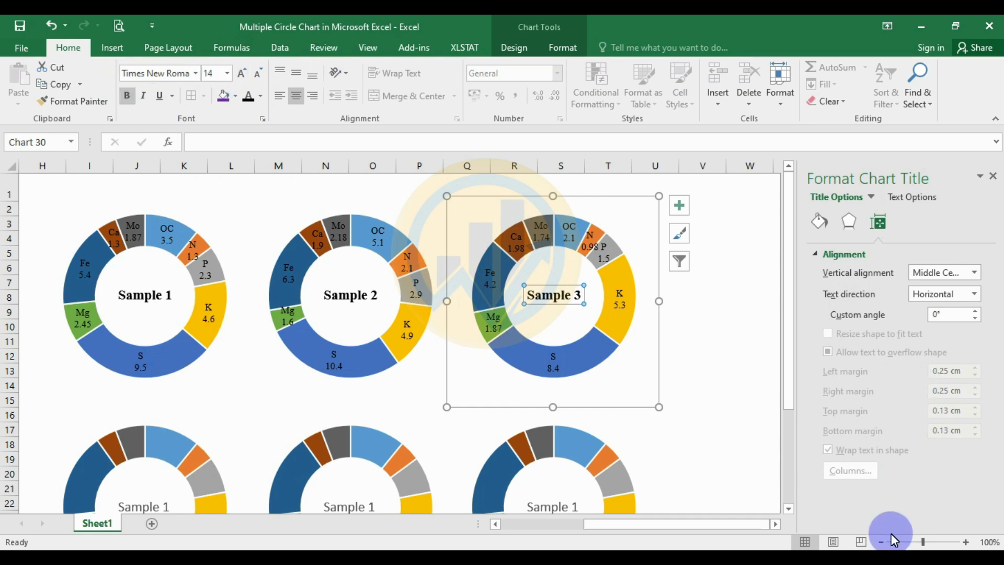
# - Edit the data source of the first chart in the bottom row, setting its series name to cell E1 (Sample 4)
pyautogui.scroll(-1, 782, 417)
pyautogui.scroll(-2, 783, 416)
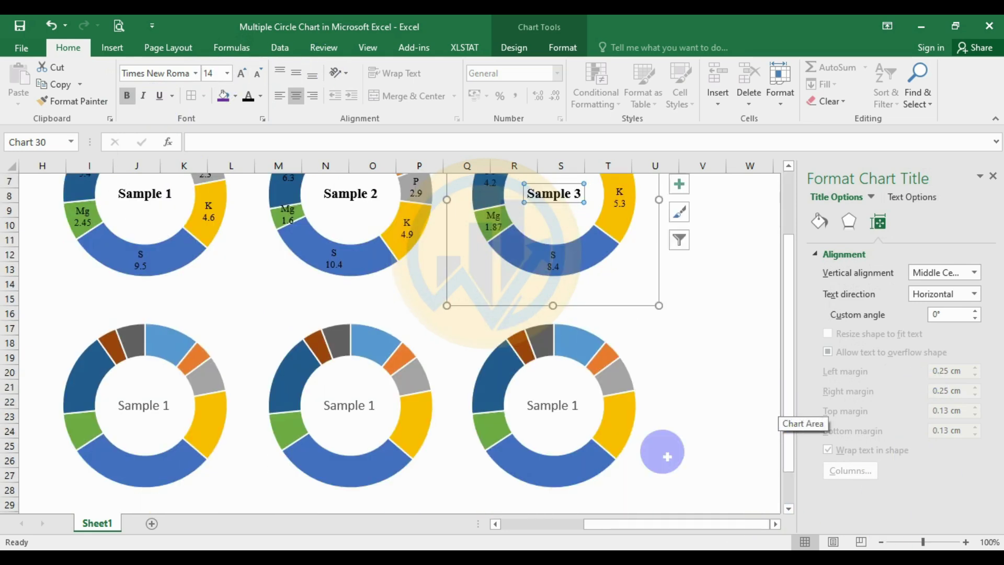
pyautogui.moveTo(614, 526); pyautogui.dragTo(519, 531)
pyautogui.click(494, 391)
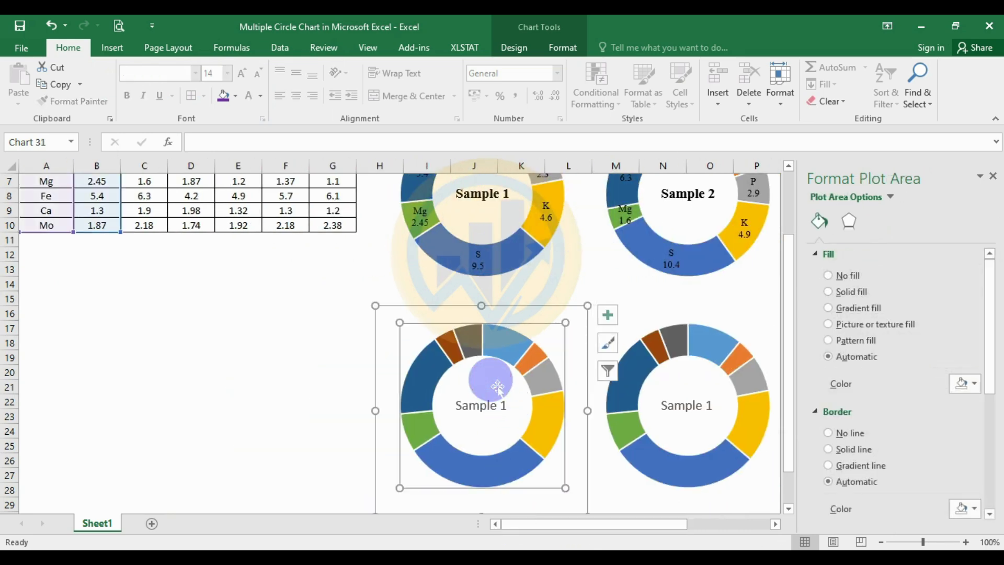
pyautogui.rightClick(497, 387)
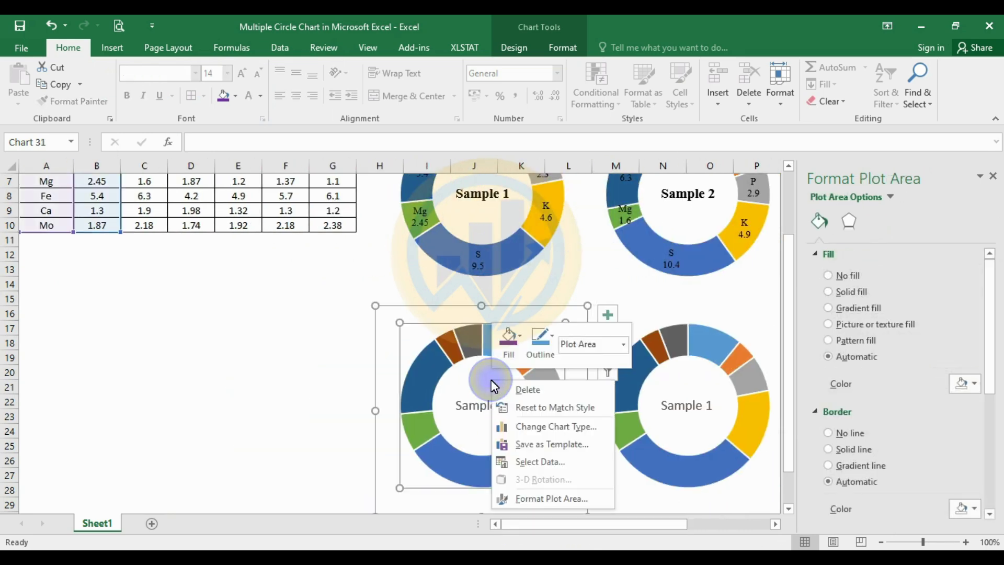
pyautogui.click(554, 464)
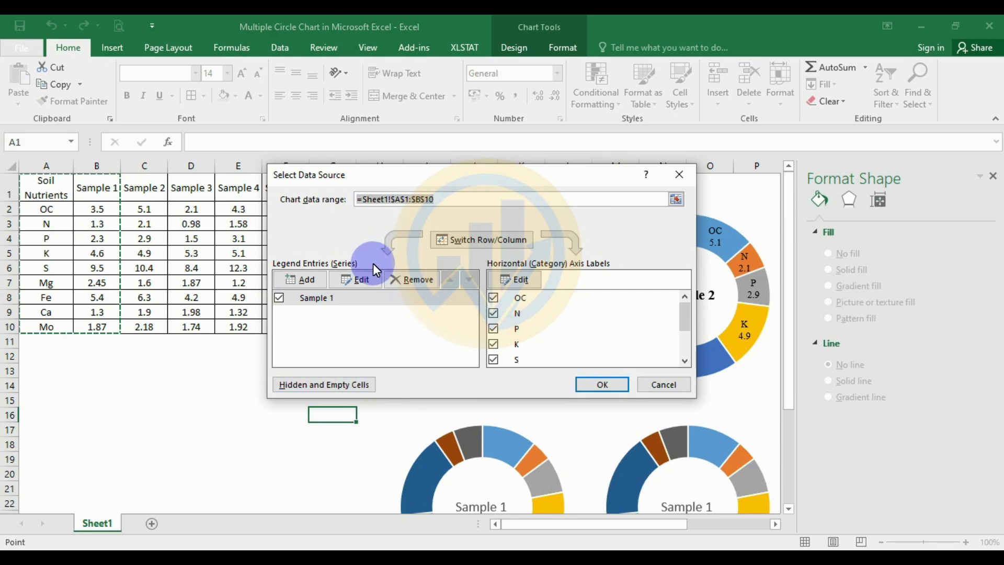
pyautogui.click(366, 286)
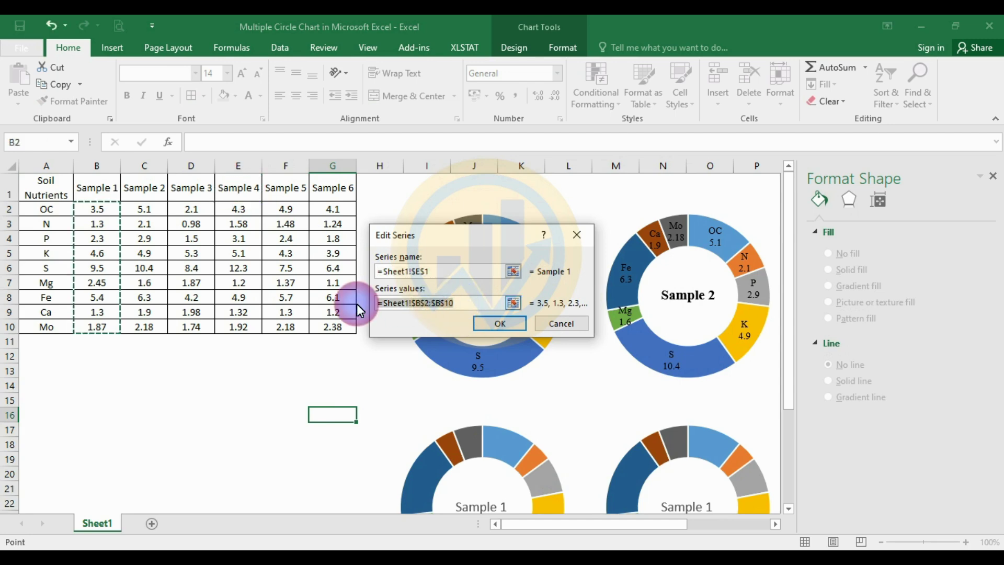
pyautogui.moveTo(253, 213); pyautogui.dragTo(259, 326)
pyautogui.click(500, 323)
pyautogui.click(477, 365)
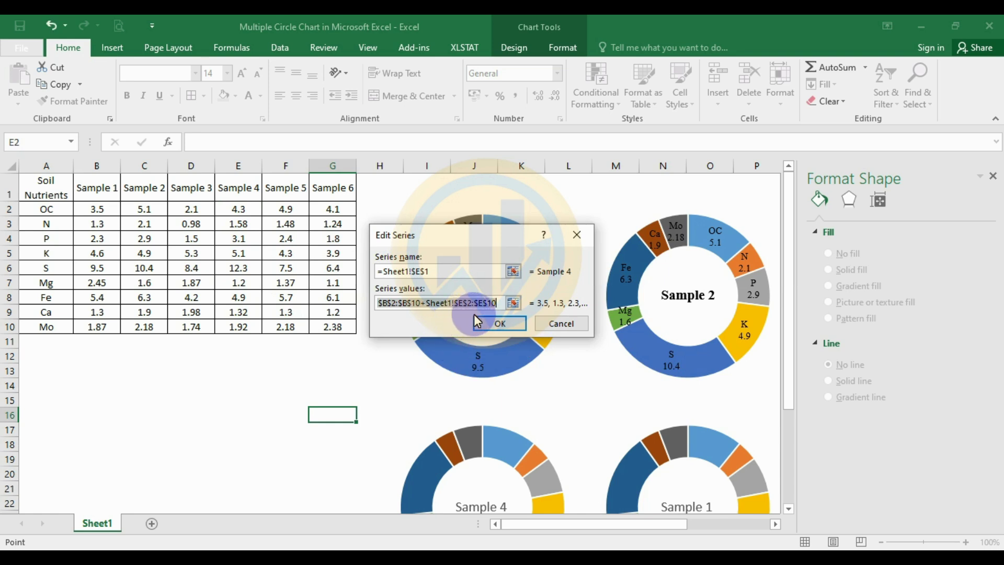
# - Replace the first bottom-row chart's series values with the Sample 4 range E2:E10 and apply the data source change
pyautogui.press('BackSpace')
pyautogui.moveTo(251, 216); pyautogui.dragTo(246, 326)
pyautogui.click(492, 324)
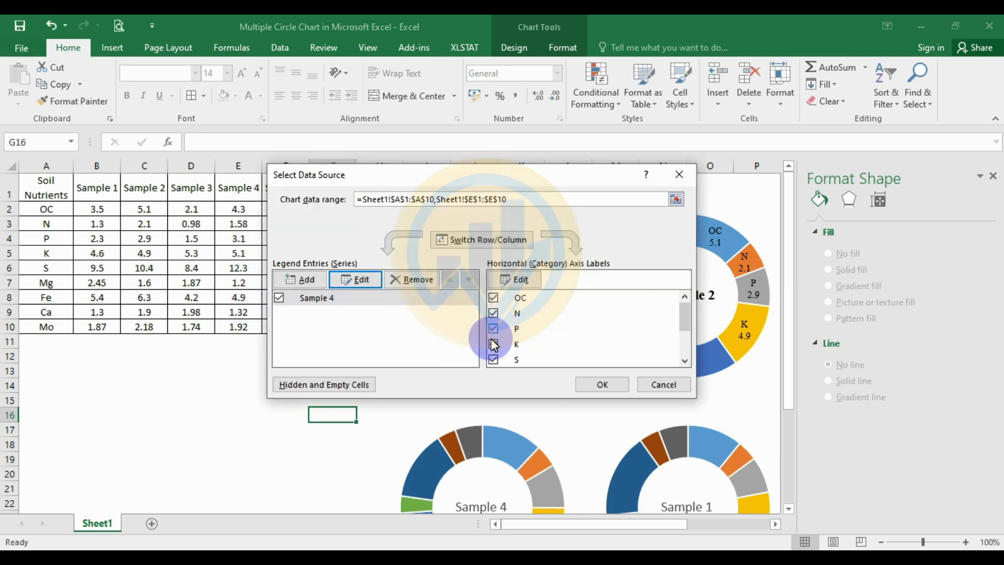
pyautogui.click(604, 384)
# - Add data labels to the doughnut series of the Sample 4 chart
pyautogui.scroll(-3, 643, 382)
pyautogui.click(497, 298)
pyautogui.rightClick(518, 296)
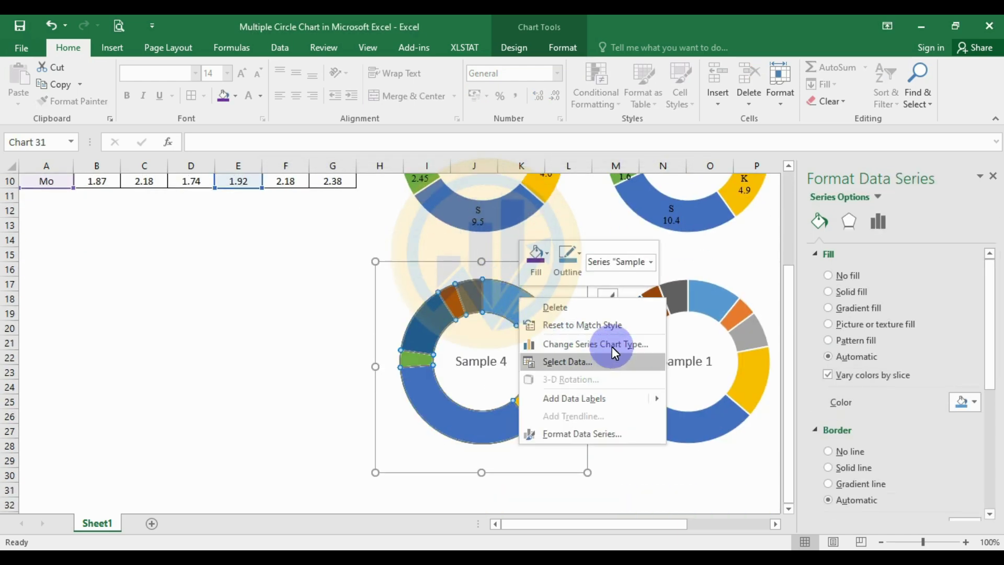
pyautogui.moveTo(613, 400)
pyautogui.click(682, 394)
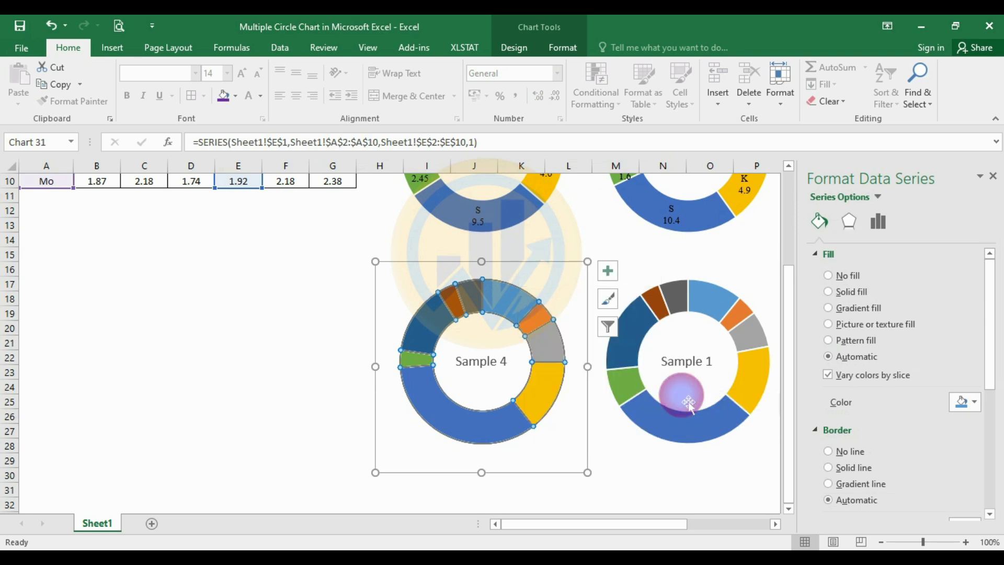
# - Include the category name with the value in the Sample 4 chart's data labels, using (New Line) as the separator
pyautogui.click(541, 324)
pyautogui.click(906, 222)
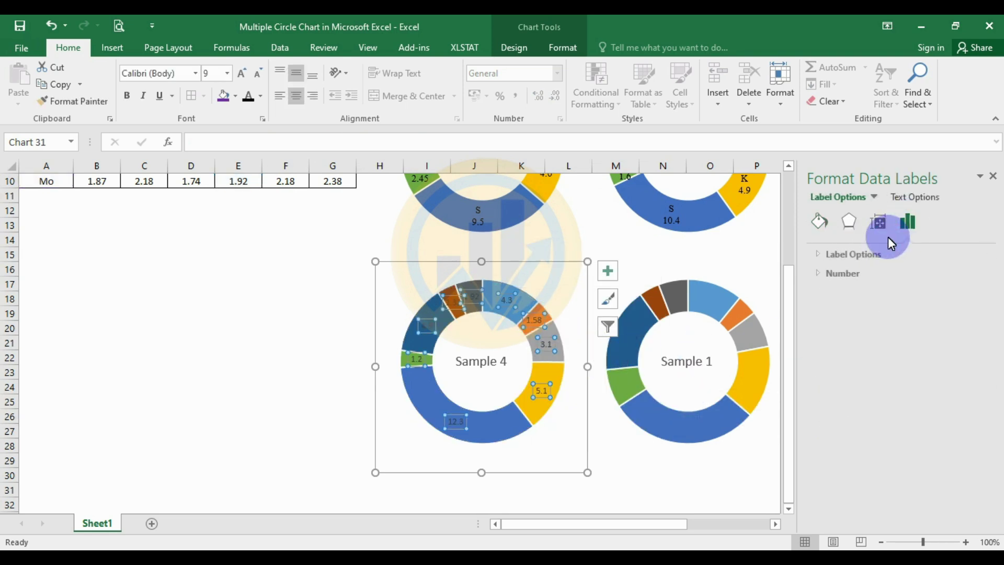
pyautogui.click(814, 254)
pyautogui.click(835, 324)
pyautogui.click(974, 415)
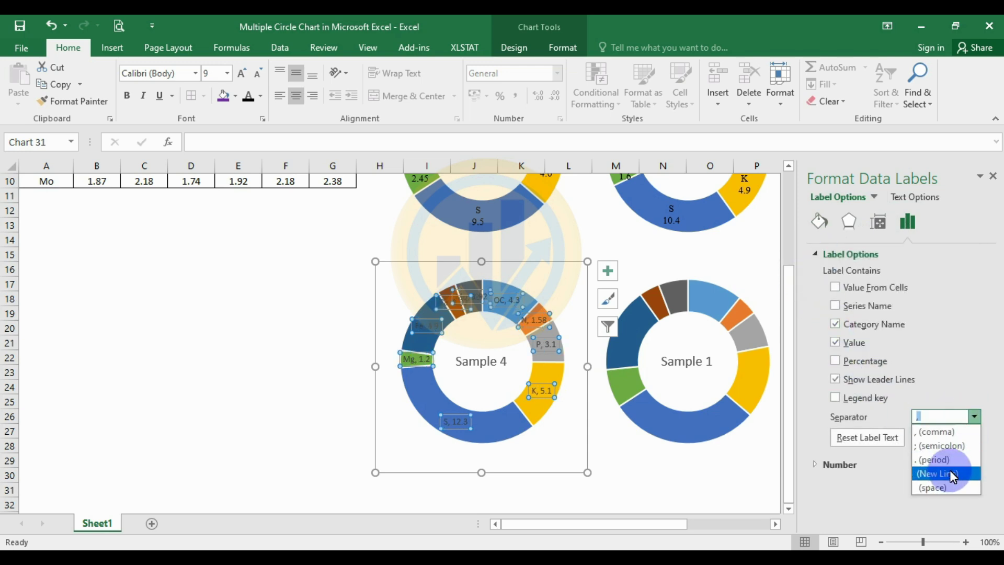
# - Format the Sample 4 chart's data labels in Times New Roman, size 10, with black font colour
pyautogui.click(195, 77)
pyautogui.click(188, 162)
pyautogui.click(233, 70)
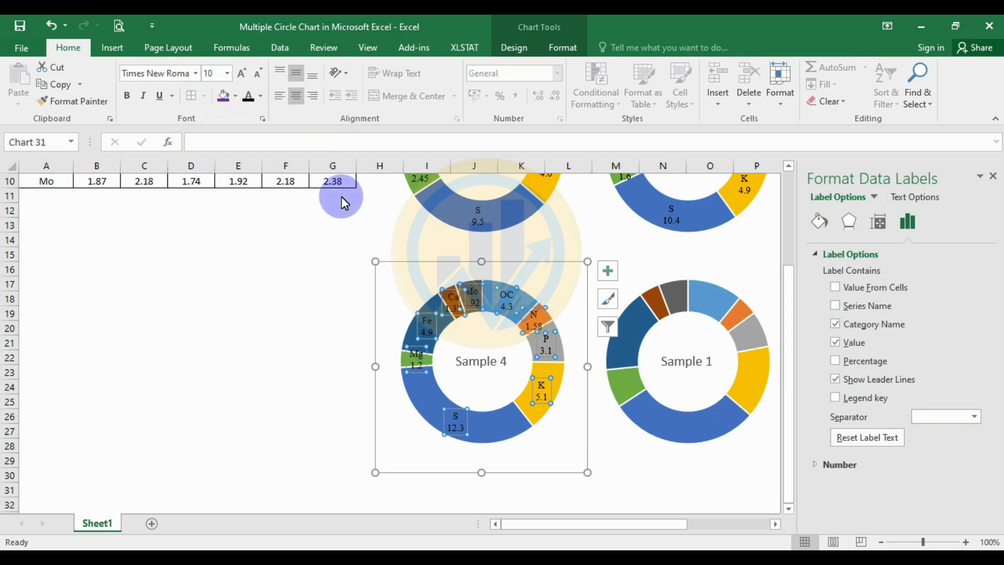
# - Format the Sample 4 chart title in bold Times New Roman with black font colour
pyautogui.click(481, 361)
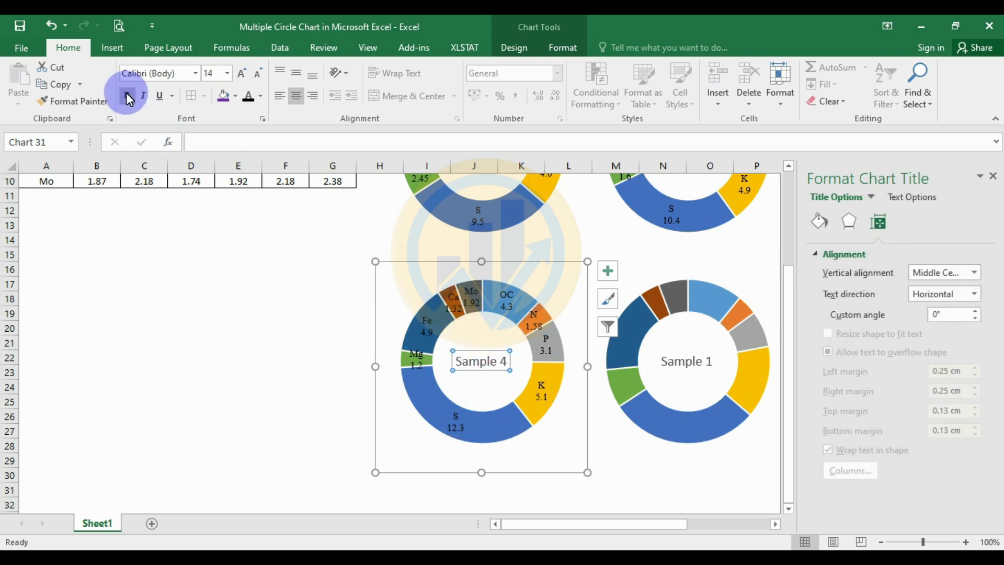
pyautogui.click(195, 73)
pyautogui.click(188, 161)
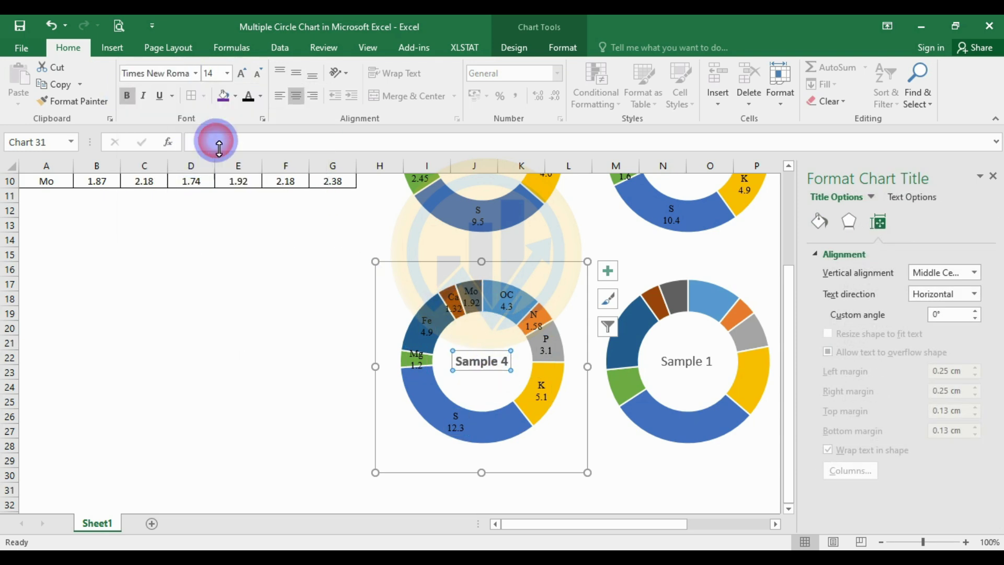
# - Edit the data source of the middle chart in the bottom row, setting its series name to cell F1 (Sample 5)
pyautogui.moveTo(642, 523); pyautogui.dragTo(638, 440)
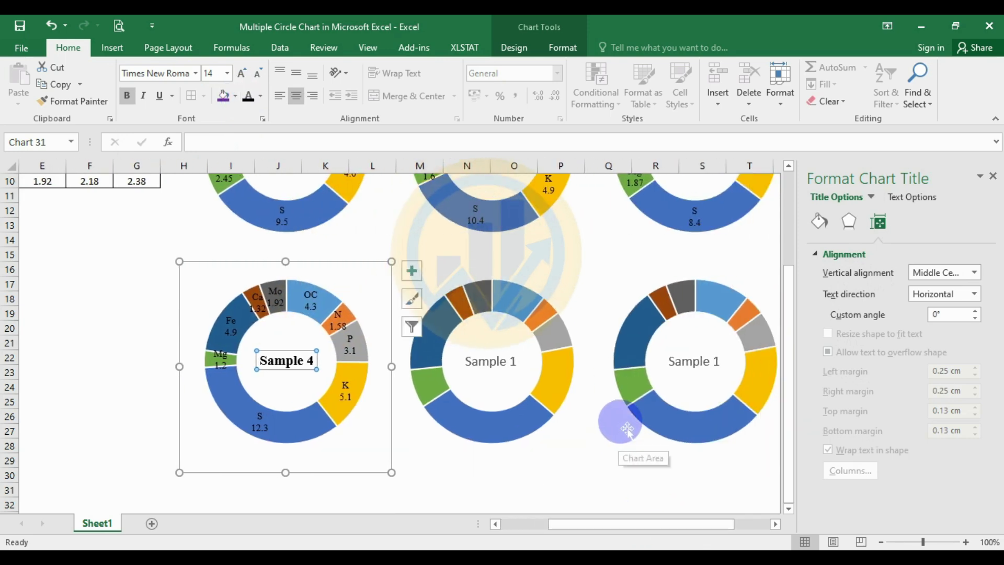
pyautogui.keyDown('ctrl'); pyautogui.scroll(-1, 634, 417); pyautogui.keyUp('ctrl')
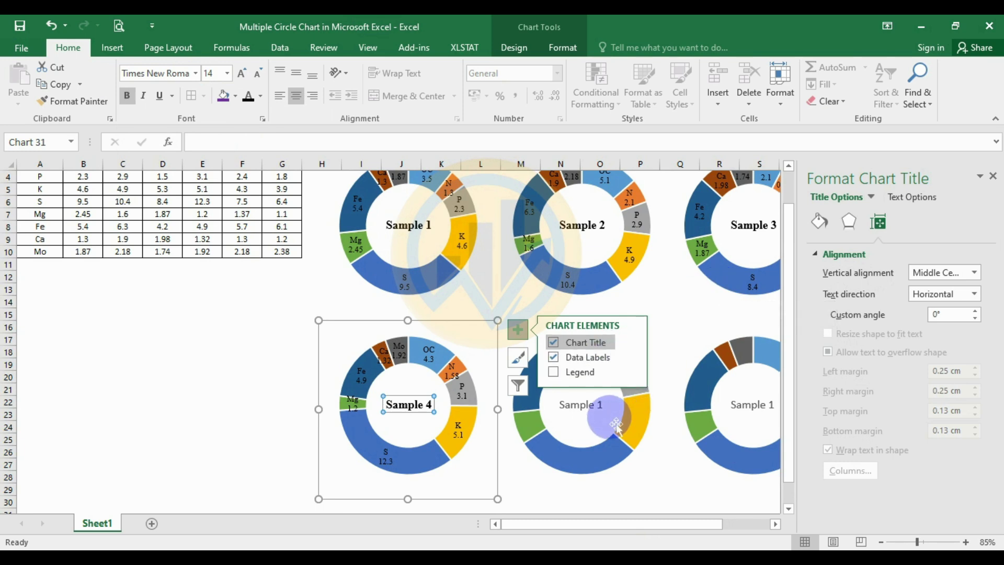
pyautogui.click(624, 406)
pyautogui.click(647, 342)
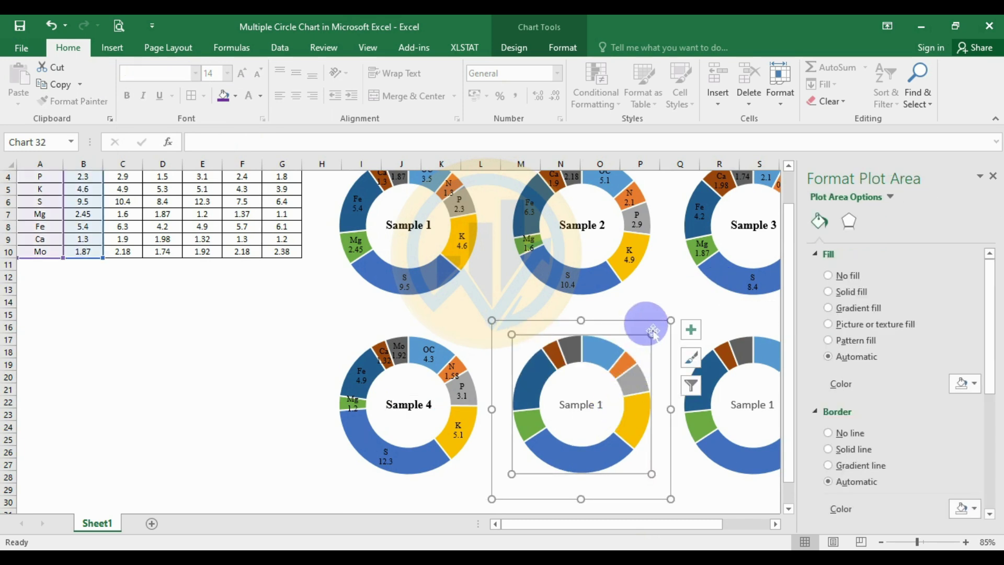
pyautogui.rightClick(646, 325)
pyautogui.click(703, 389)
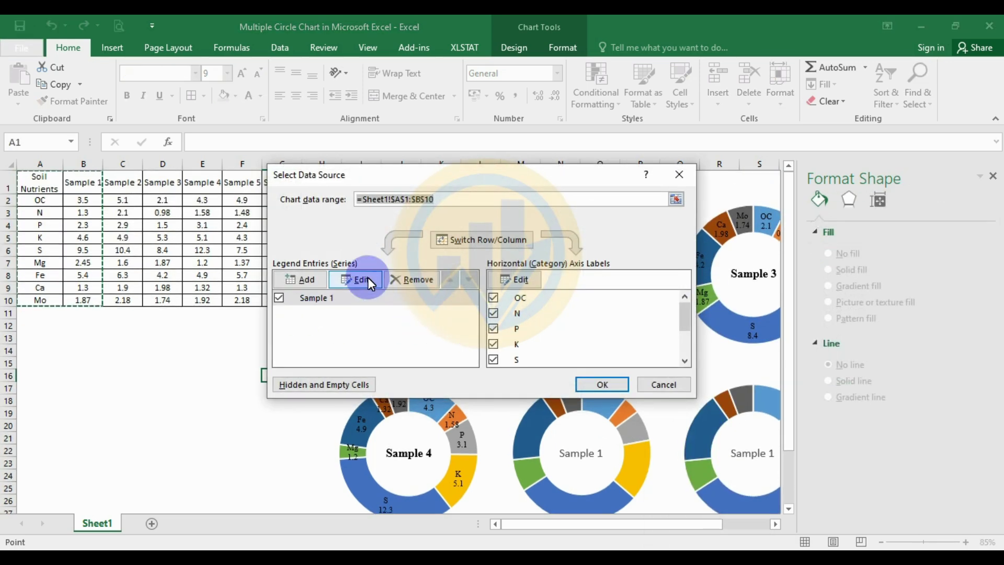
pyautogui.click(361, 280)
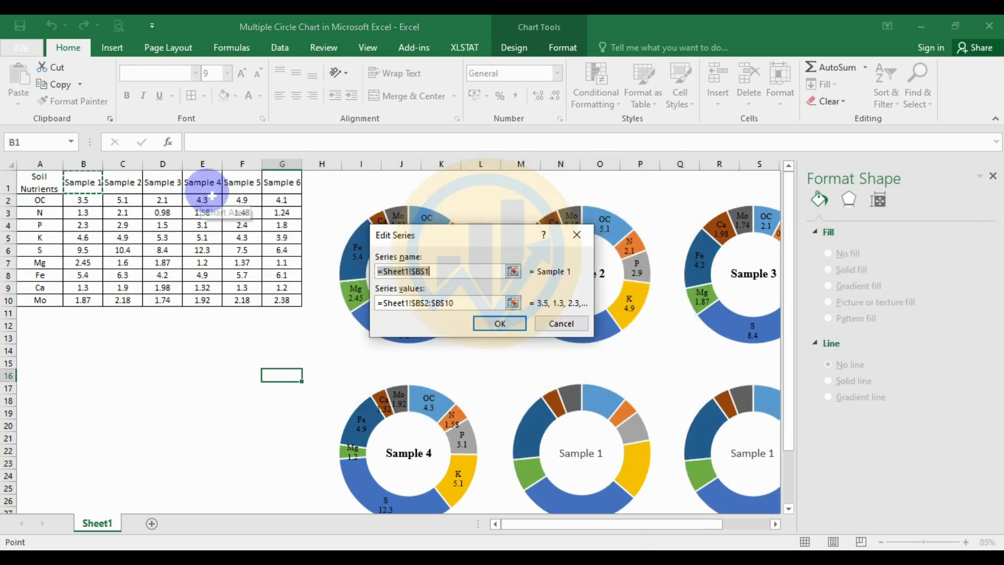
pyautogui.click(253, 191)
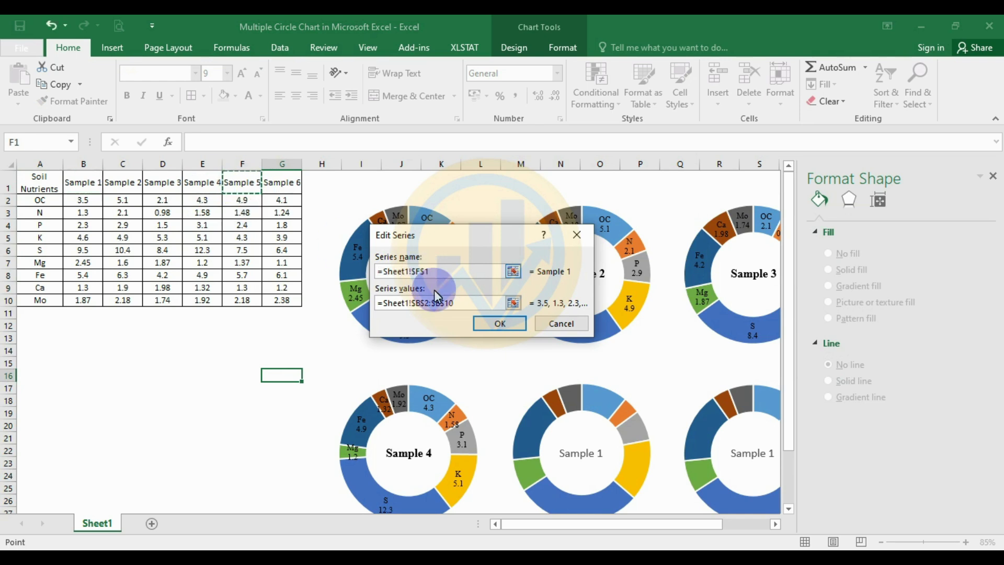
# - Set the Sample 5 chart's series values to cells F2:F10 and apply the data source changes
pyautogui.click(464, 306)
pyautogui.press('Delete')
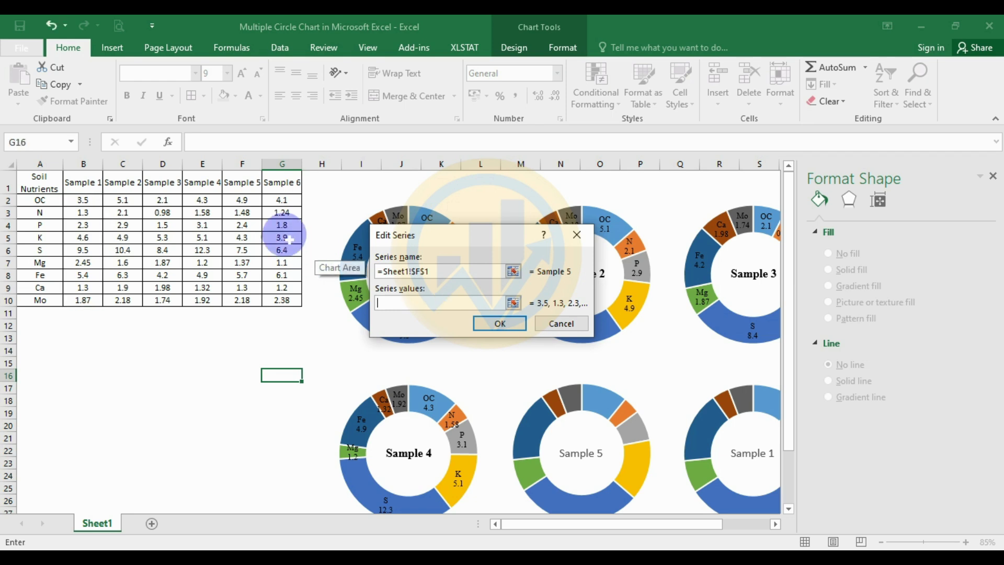
pyautogui.moveTo(245, 205); pyautogui.dragTo(249, 304)
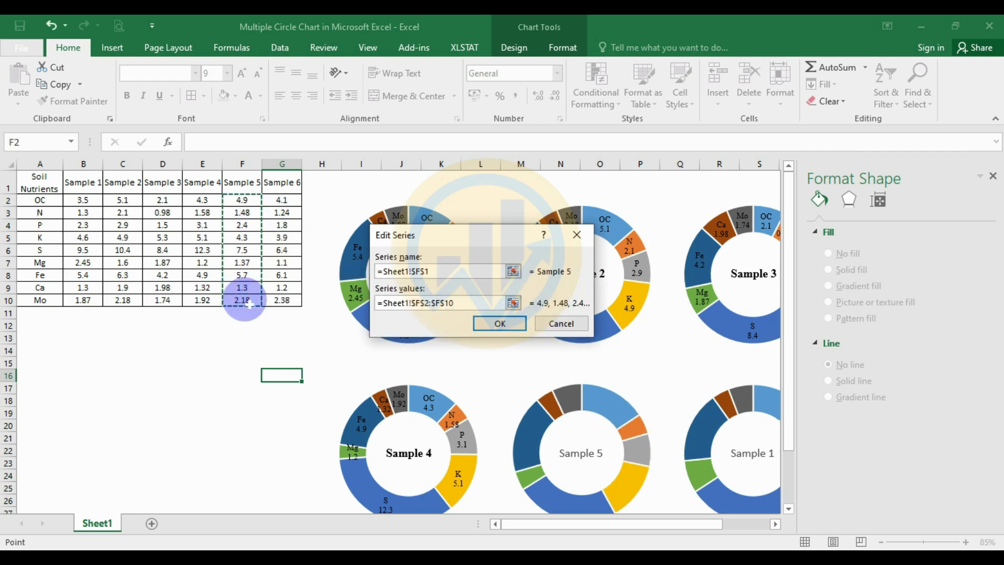
pyautogui.click(500, 324)
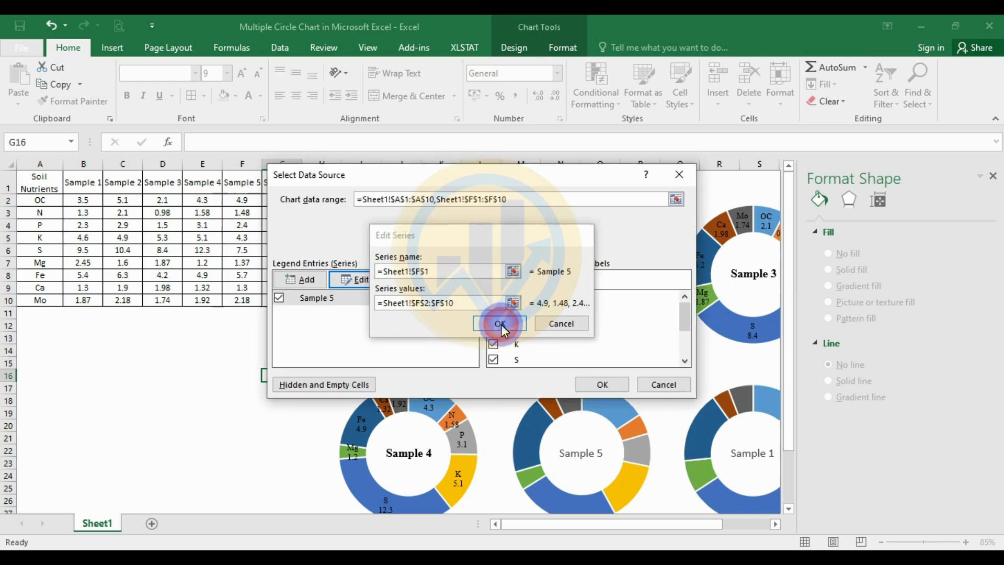
pyautogui.click(601, 385)
# - Add data labels to the Sample 5 doughnut series
pyautogui.click(609, 399)
pyautogui.rightClick(609, 404)
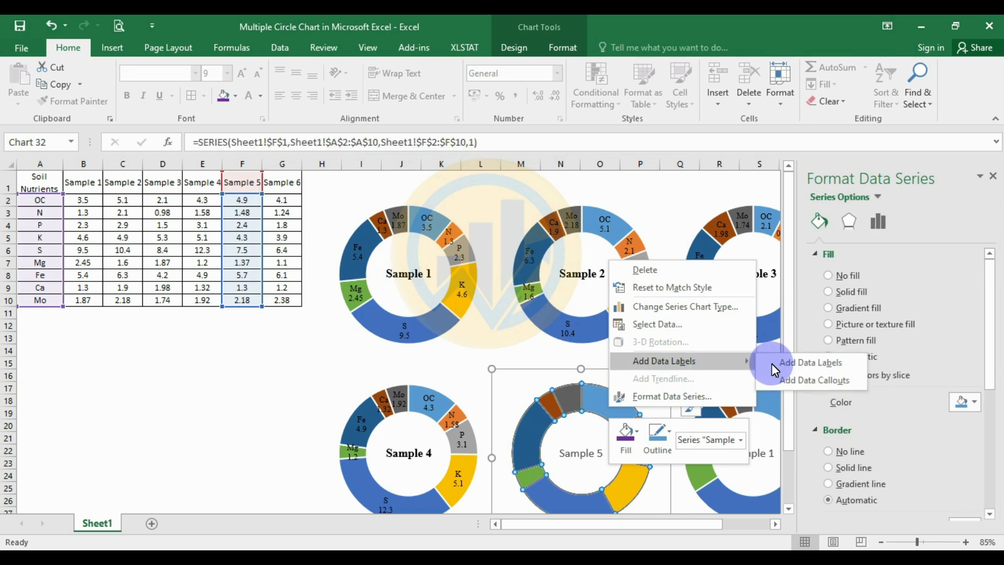
pyautogui.click(787, 364)
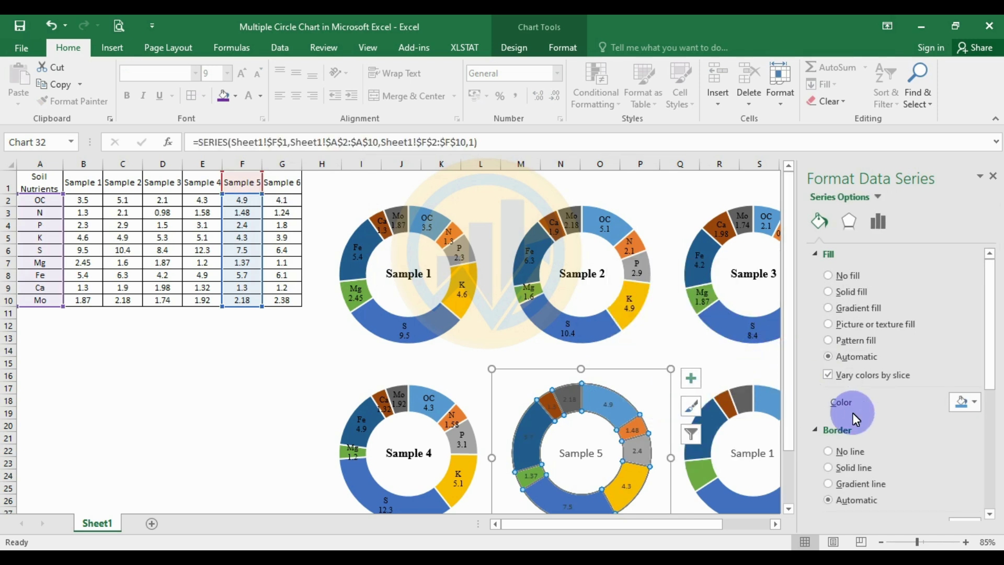
# - Include the category name with the value in the Sample 5 chart's data labels, using (New Line) as the separator
pyautogui.click(882, 224)
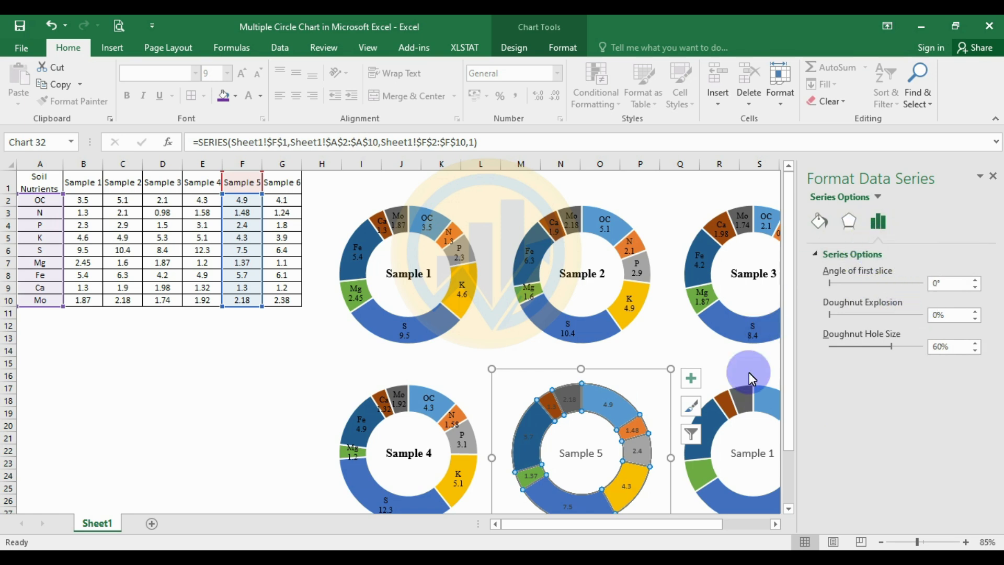
pyautogui.click(613, 412)
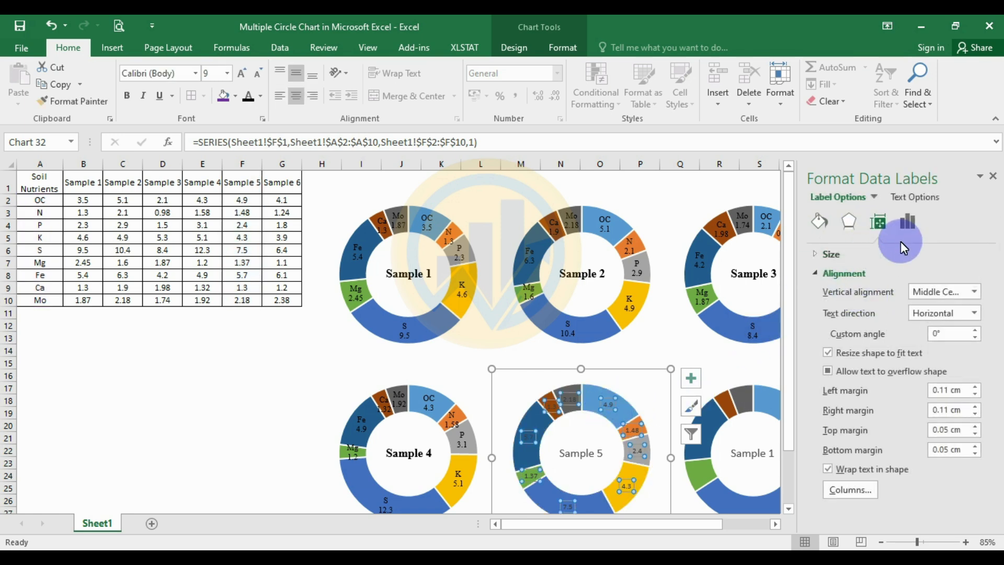
pyautogui.click(905, 222)
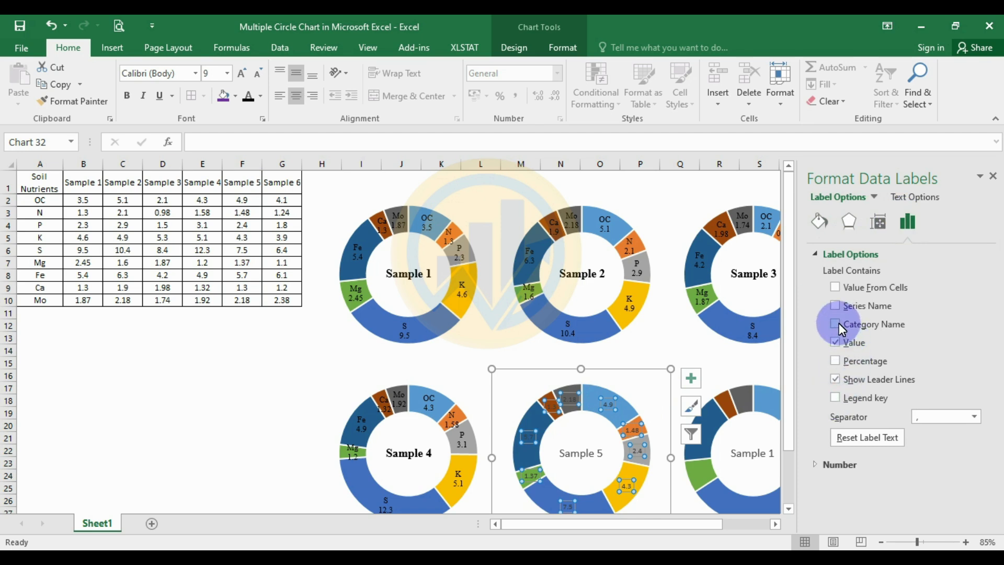
pyautogui.click(839, 323)
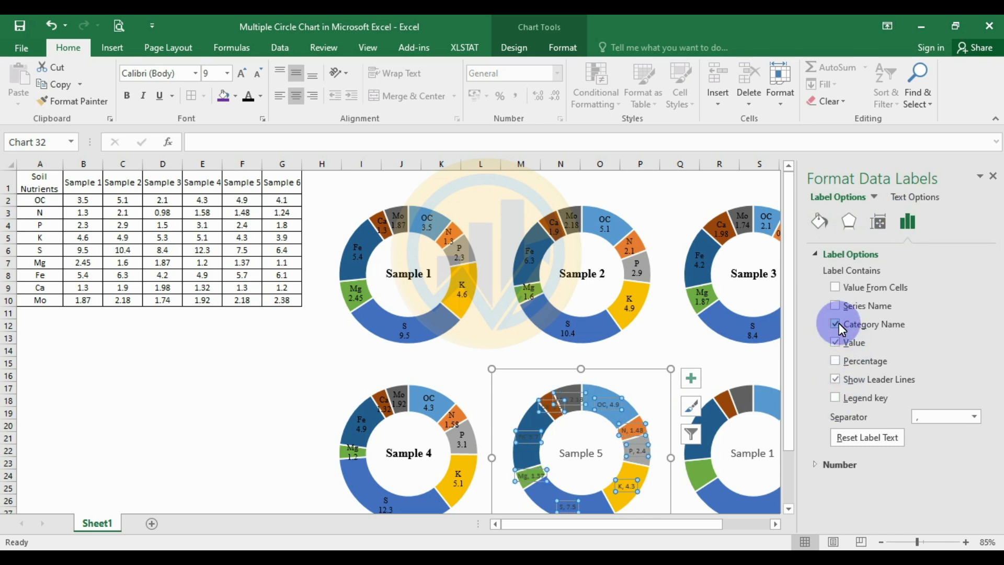
pyautogui.click(975, 417)
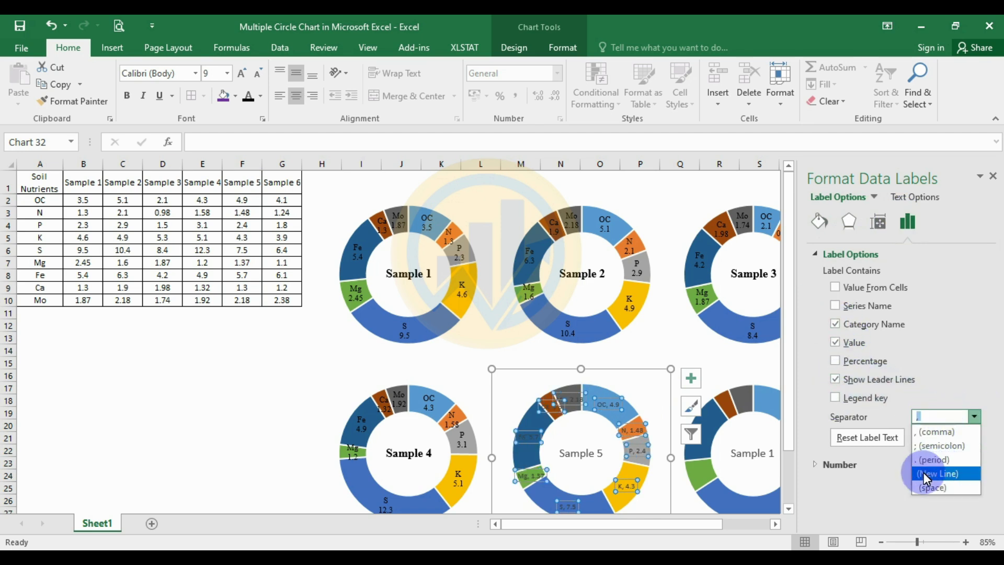
pyautogui.click(923, 473)
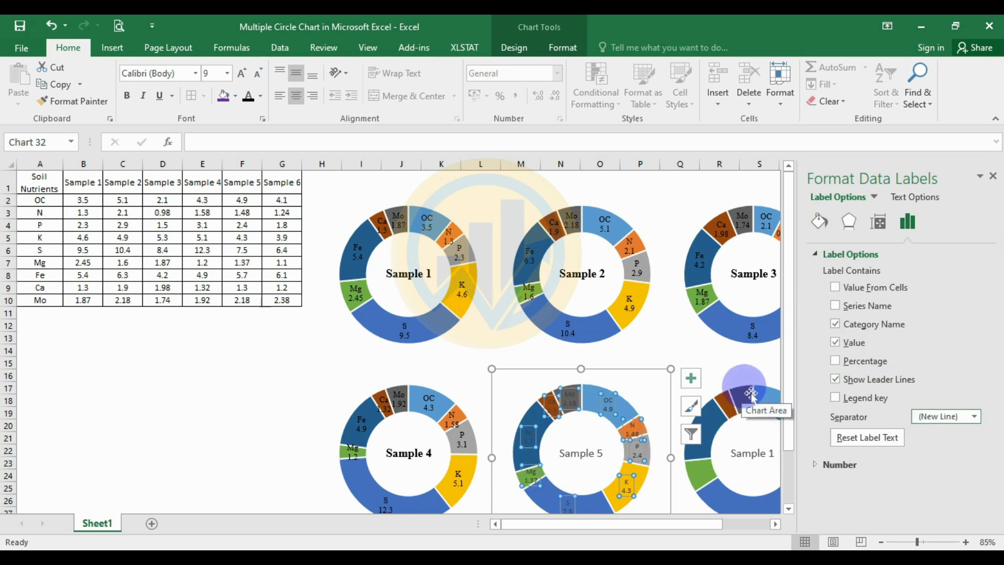
# - Format the Sample 5 chart's data labels in Times New Roman, size 10, with black font colour
pyautogui.moveTo(789, 317); pyautogui.dragTo(783, 374)
pyautogui.click(196, 73)
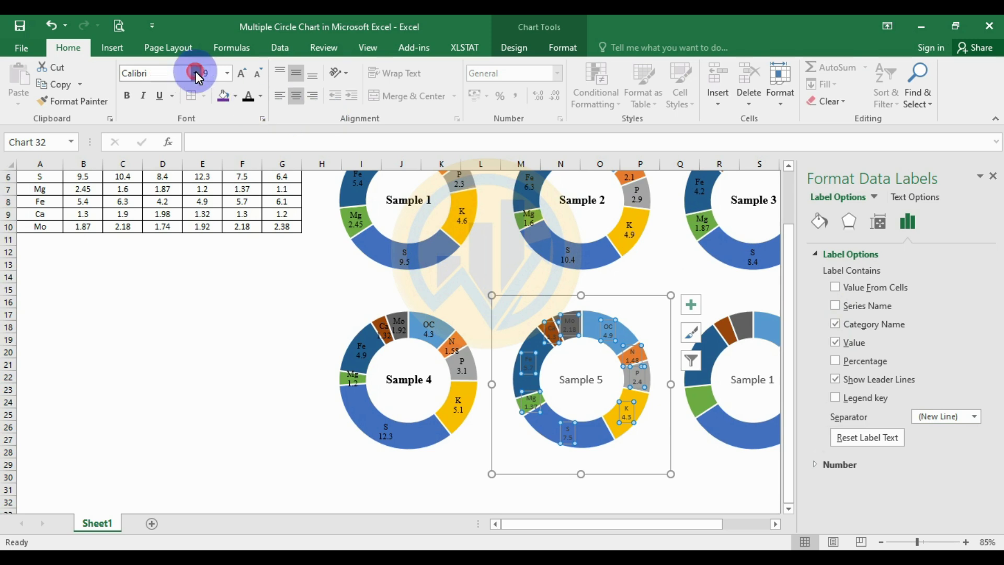
pyautogui.click(183, 160)
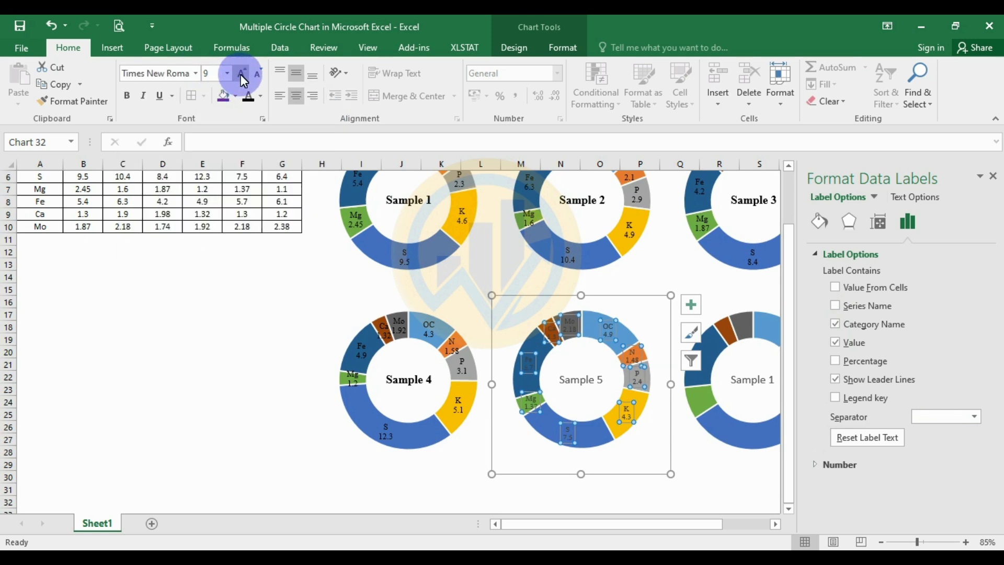
pyautogui.click(240, 75)
pyautogui.click(248, 100)
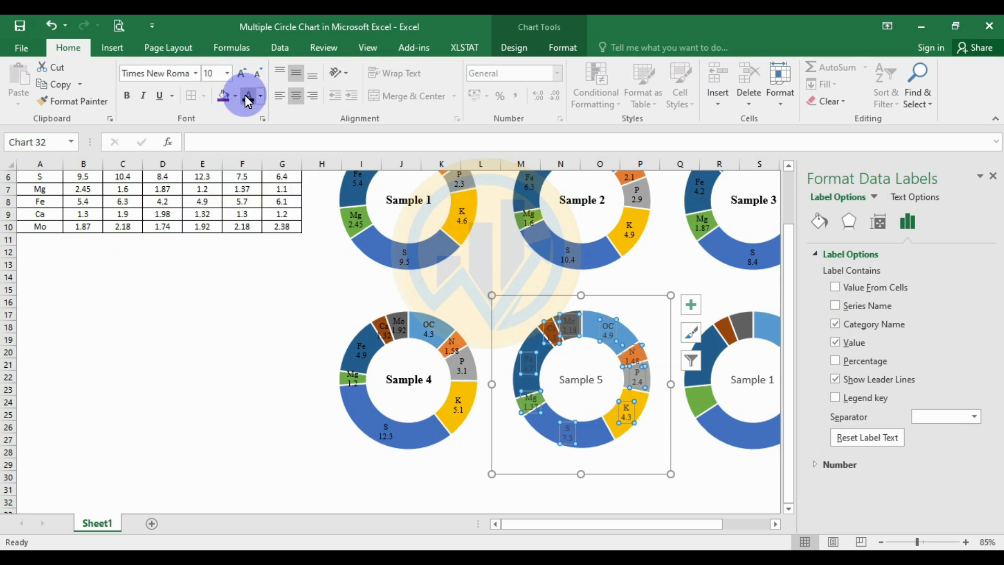
# - Format the Sample 5 chart title in bold Times New Roman
pyautogui.click(602, 399)
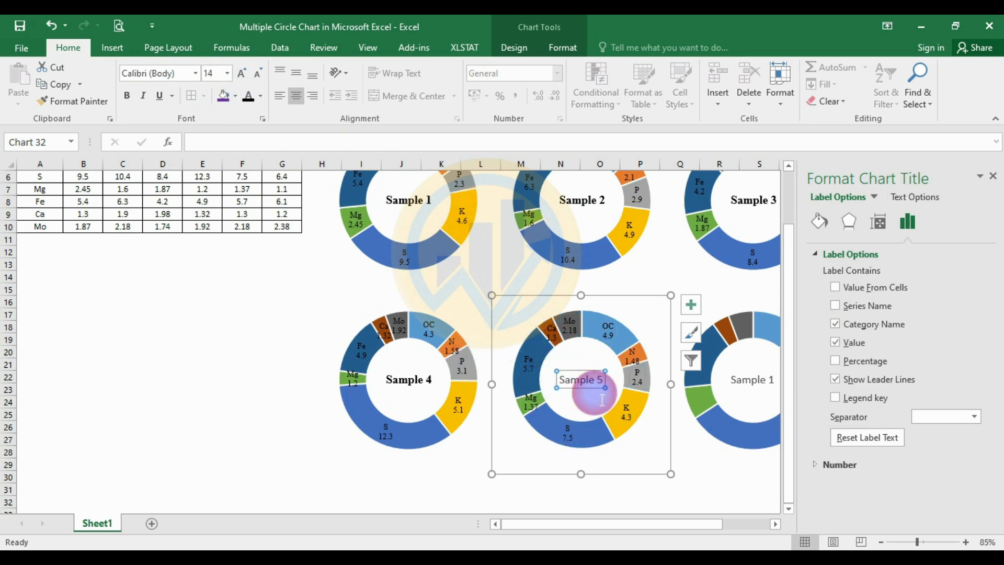
pyautogui.click(201, 143)
pyautogui.click(193, 76)
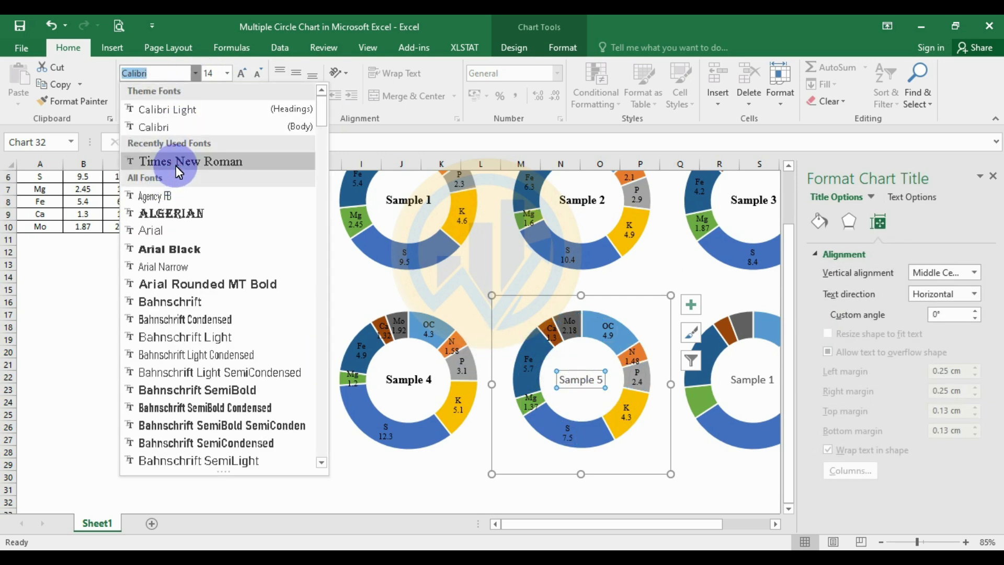
pyautogui.click(175, 165)
pyautogui.click(126, 96)
# - Edit the data source of the last chart in the bottom row, setting its series name to cell G1 (Sample 6)
pyautogui.moveTo(557, 525); pyautogui.dragTo(607, 520)
pyautogui.click(592, 375)
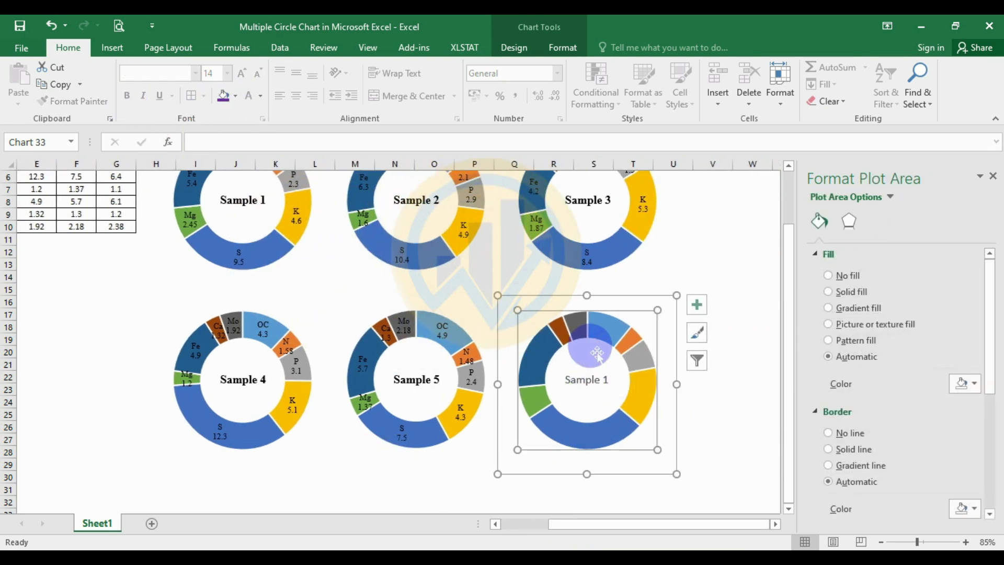
pyautogui.rightClick(610, 337)
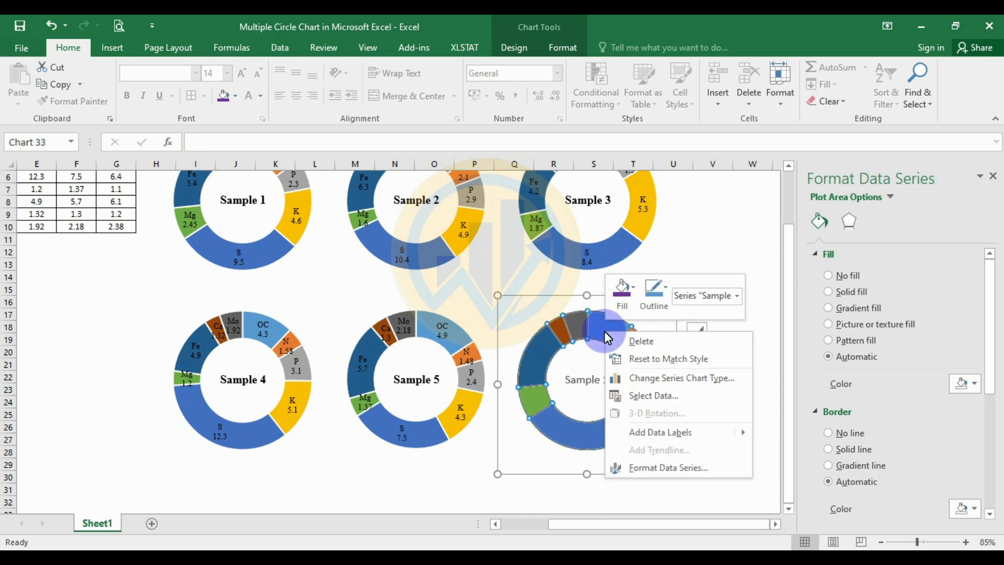
pyautogui.click(651, 393)
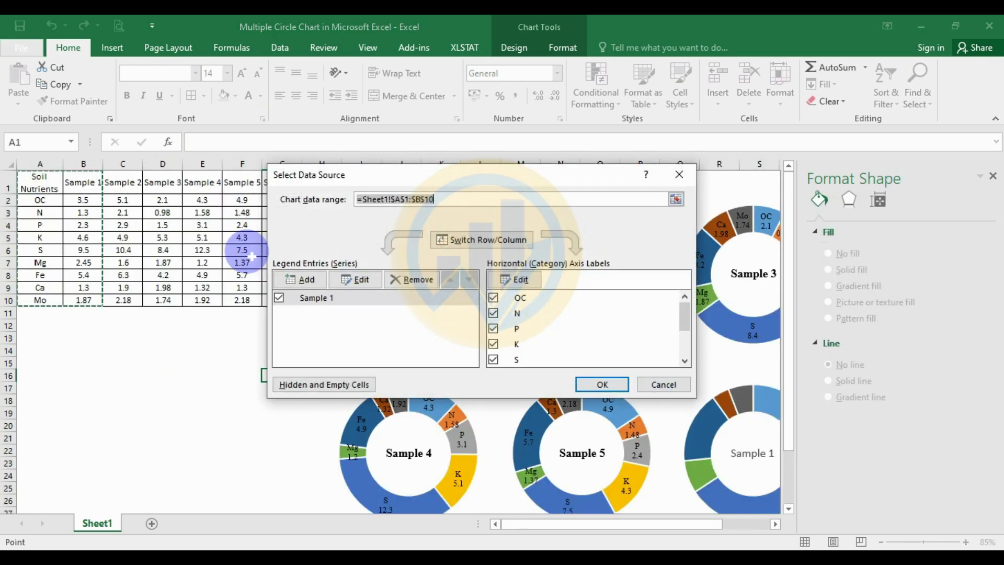
pyautogui.moveTo(321, 186); pyautogui.dragTo(446, 183)
pyautogui.click(484, 280)
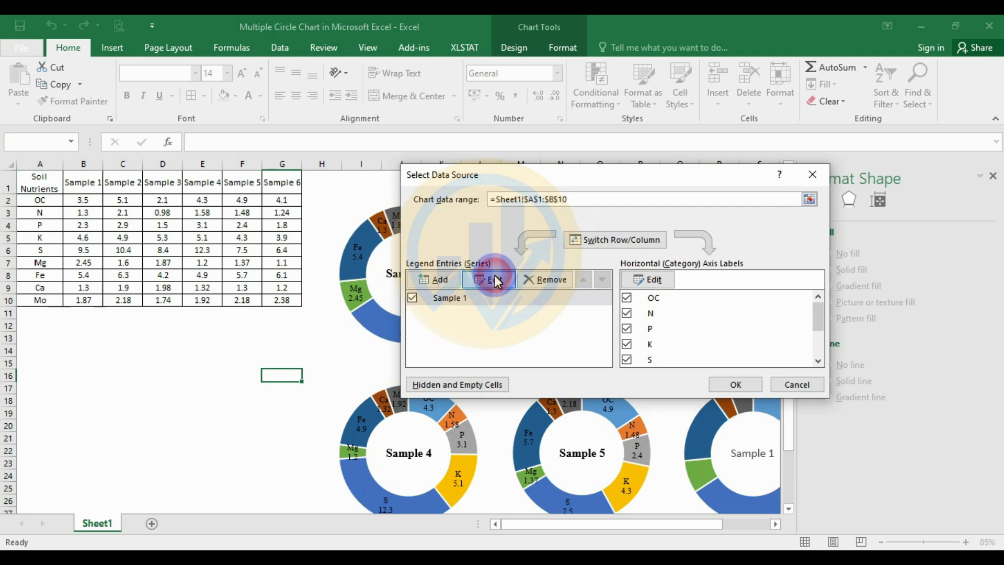
pyautogui.click(374, 271)
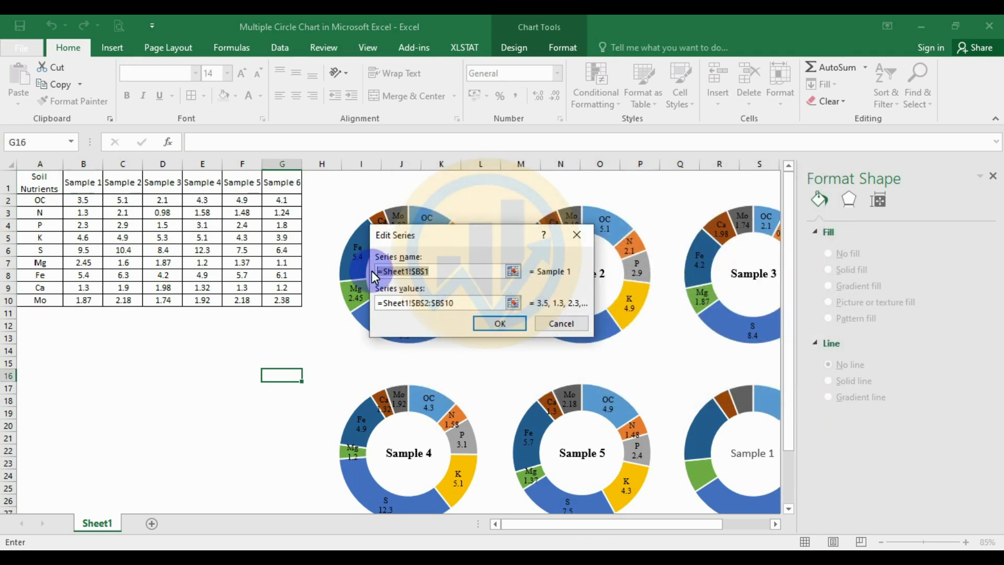
pyautogui.press('BackSpace')
# - Set the Sample 6 chart's series values to cells G2:G10 and apply the data source changes
pyautogui.click(436, 302)
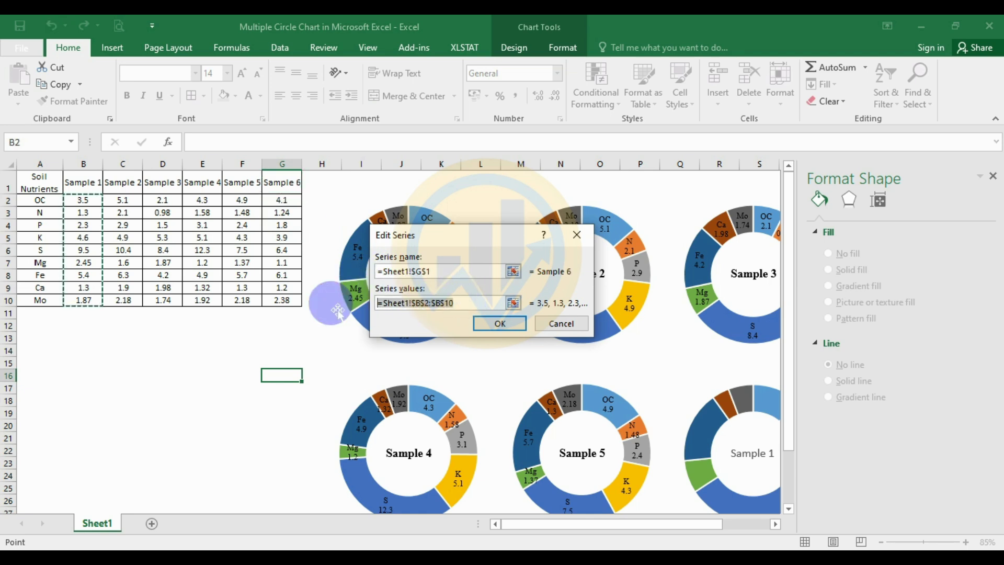
pyautogui.moveTo(285, 200); pyautogui.dragTo(289, 304)
pyautogui.click(487, 324)
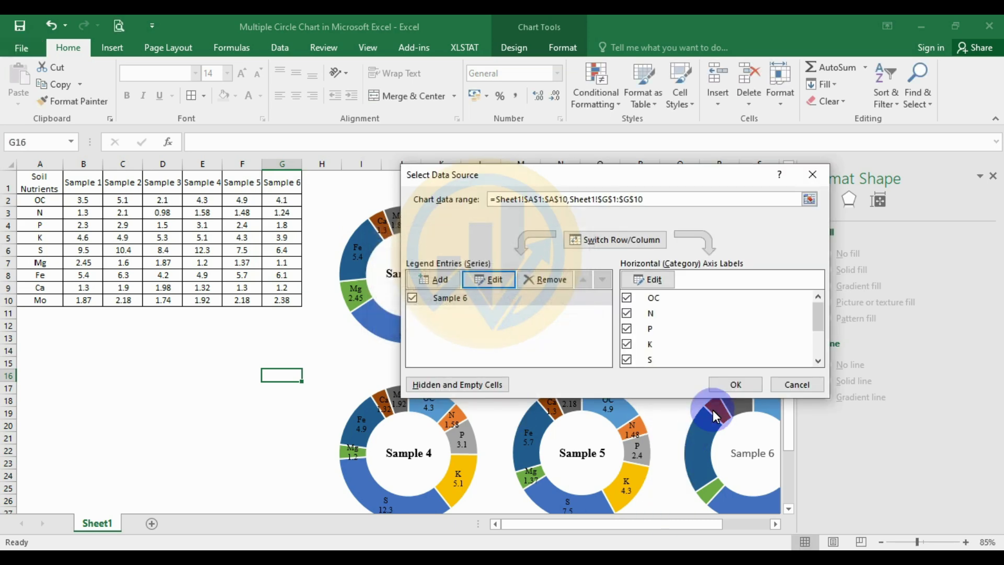
pyautogui.click(732, 384)
# - Add data labels to the Sample 6 doughnut series
pyautogui.moveTo(693, 521); pyautogui.dragTo(737, 520)
pyautogui.click(643, 377)
pyautogui.scroll(-1, 650, 385)
pyautogui.rightClick(606, 350)
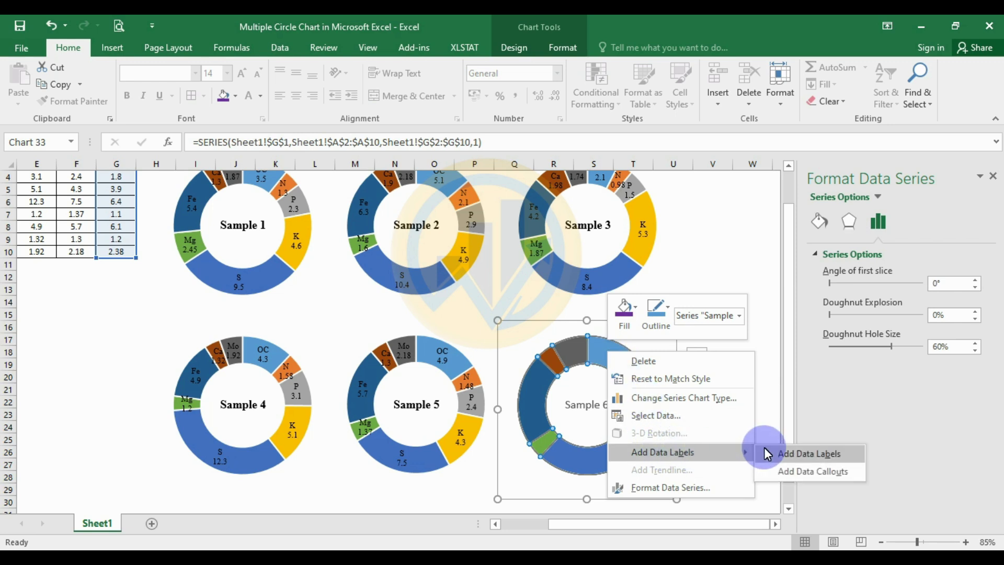
pyautogui.click(764, 451)
# - Include the category name with the value in the Sample 6 chart's data labels, using (New Line) as the separator
pyautogui.click(602, 367)
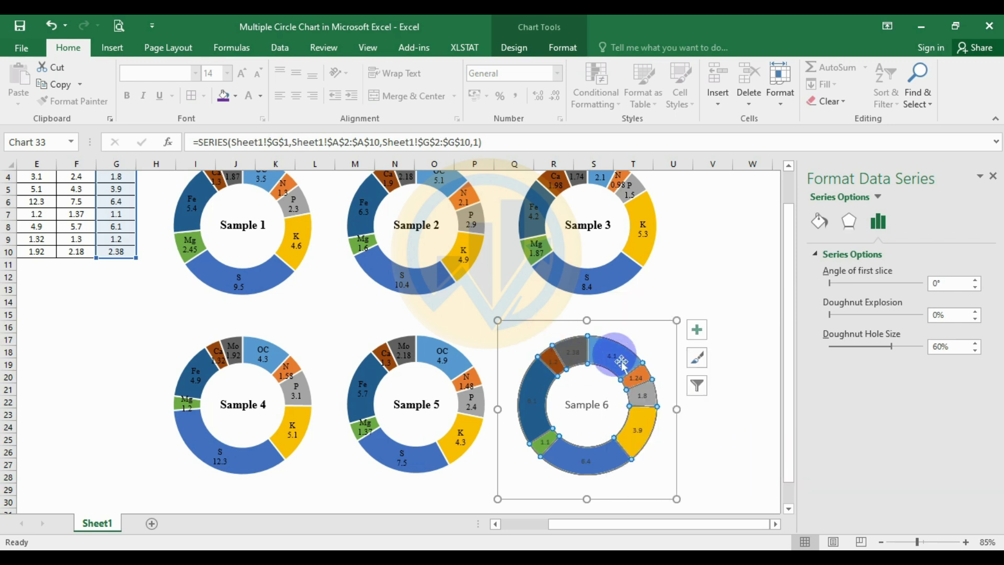
pyautogui.click(612, 356)
pyautogui.click(937, 246)
pyautogui.click(908, 221)
pyautogui.click(852, 343)
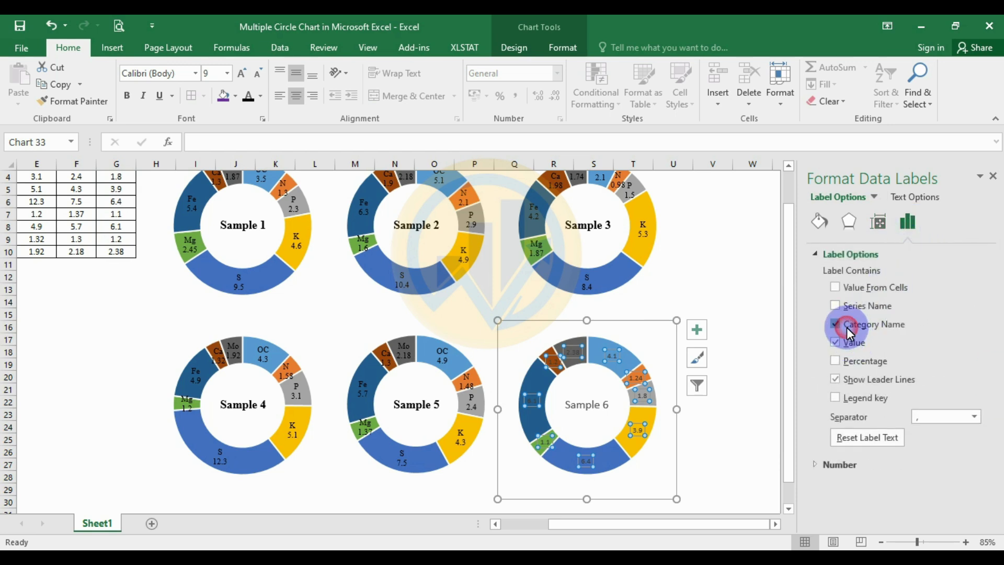
pyautogui.click(847, 328)
pyautogui.click(973, 416)
pyautogui.click(943, 472)
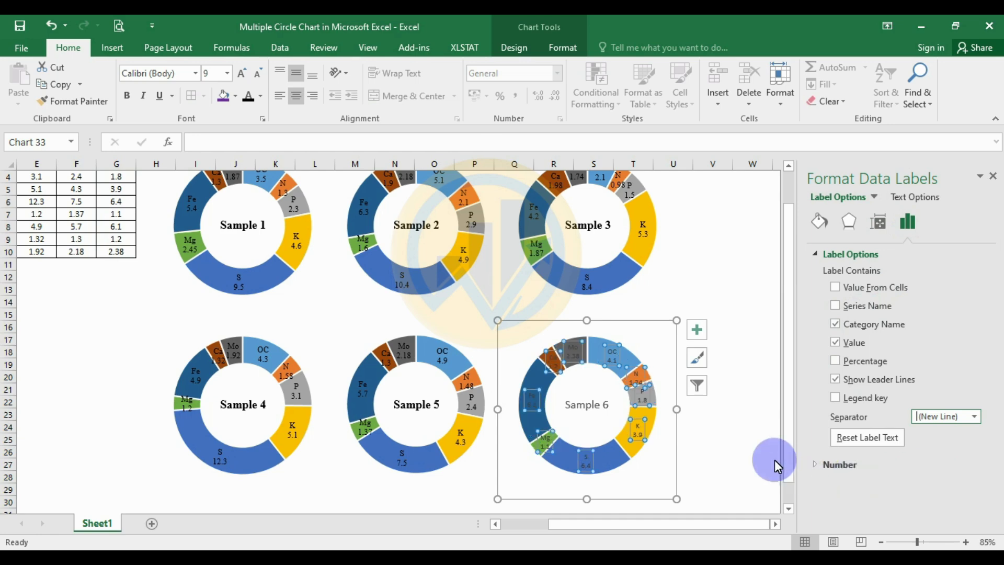
# - Format the Sample 6 chart's data labels in Times New Roman with black font colour
pyautogui.click(196, 74)
pyautogui.click(202, 161)
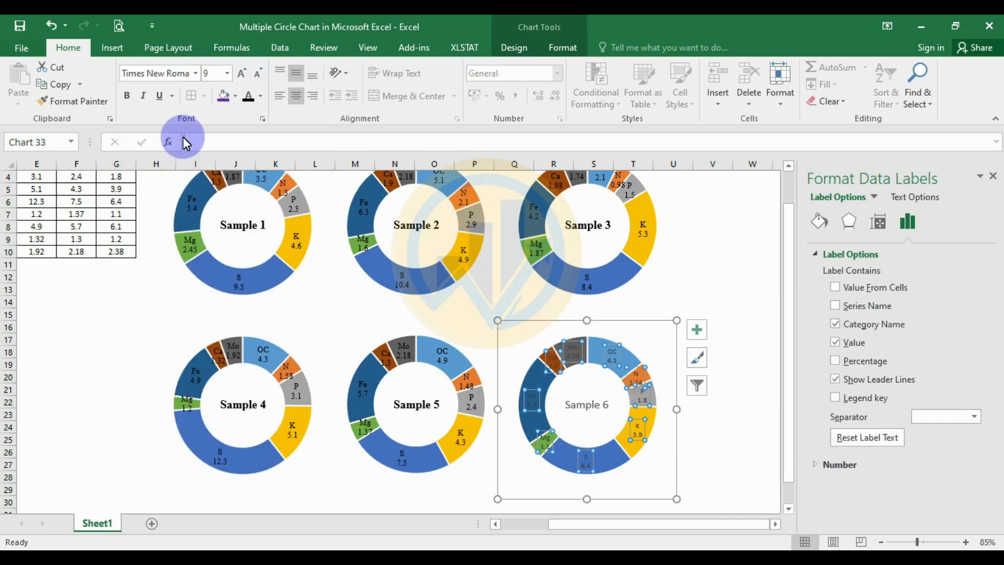
pyautogui.click(248, 97)
# - Format the Sample 6 chart title in bold Times New Roman with black font colour
pyautogui.click(599, 408)
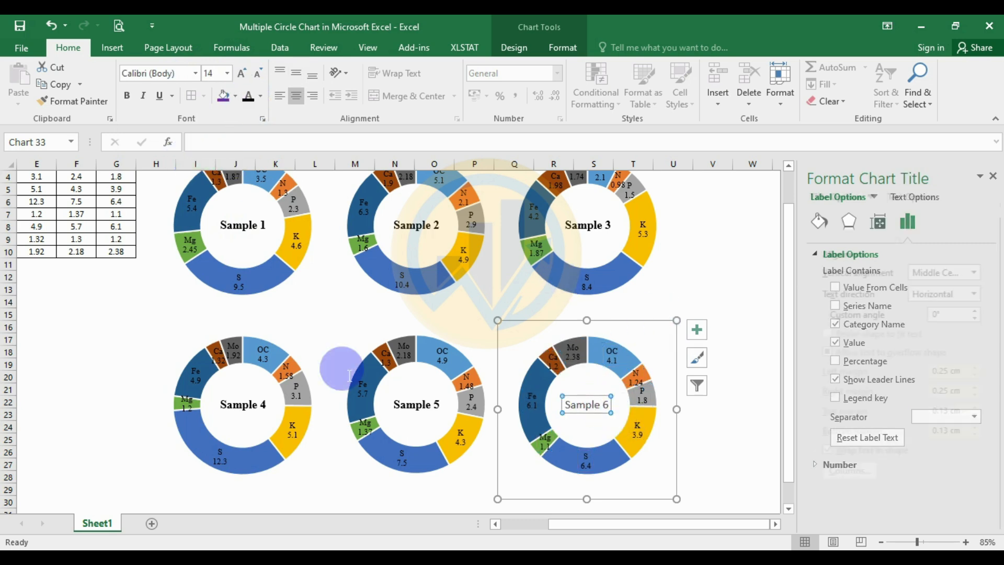
pyautogui.click(195, 78)
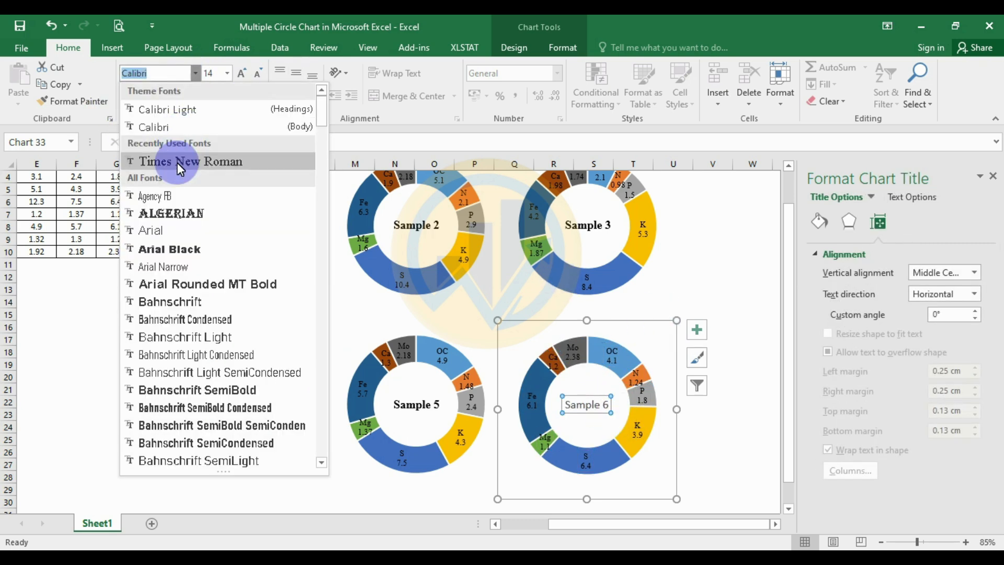
pyautogui.click(176, 162)
pyautogui.click(250, 100)
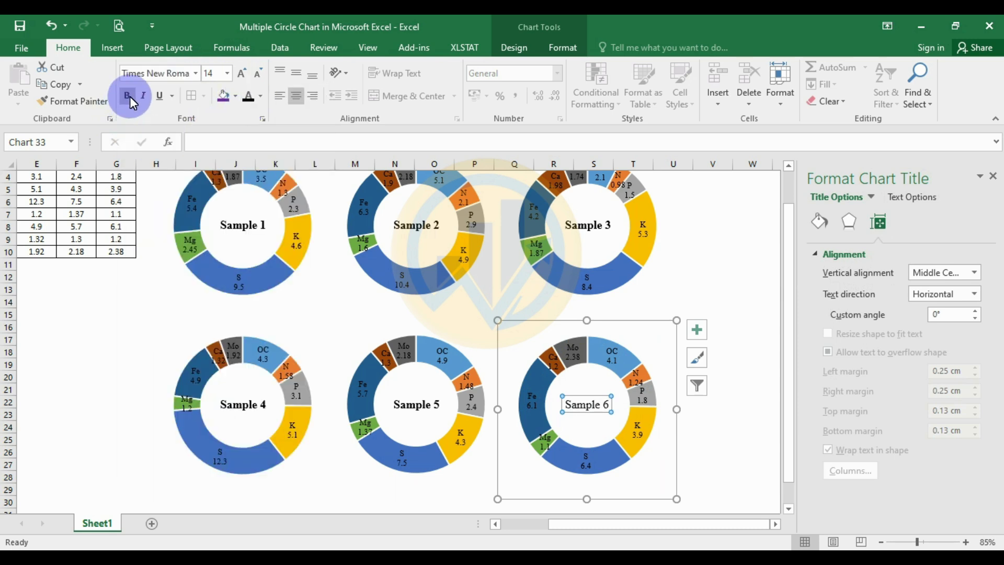
pyautogui.click(763, 413)
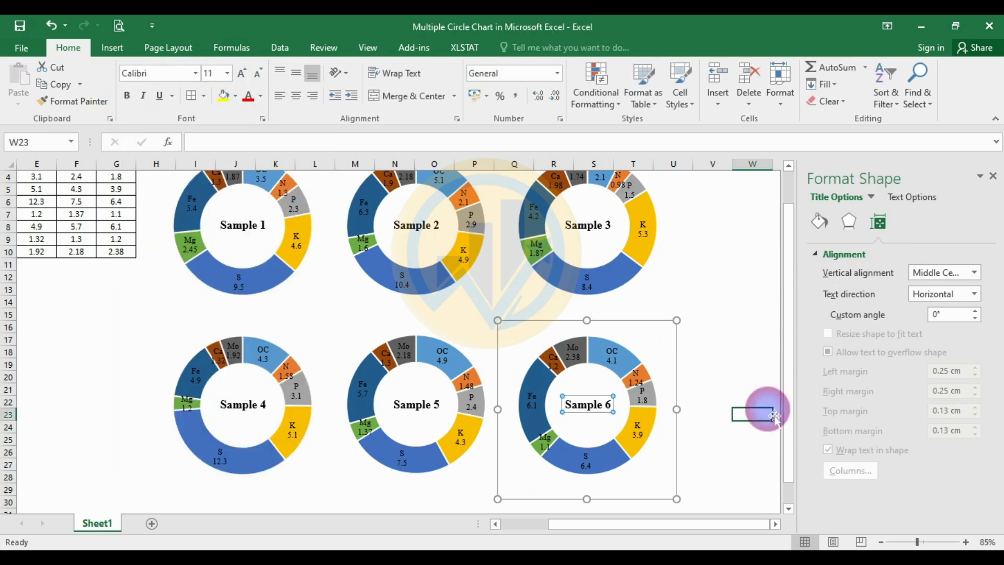
# - Select all six sample doughnut charts and group them into a single object
pyautogui.scroll(2, 643, 360)
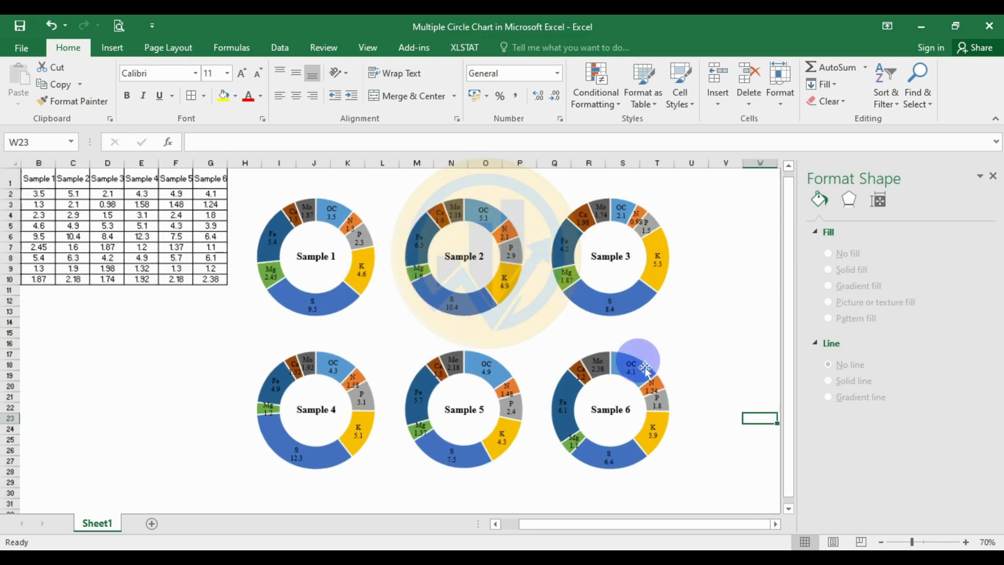
pyautogui.scroll(-3, 641, 361)
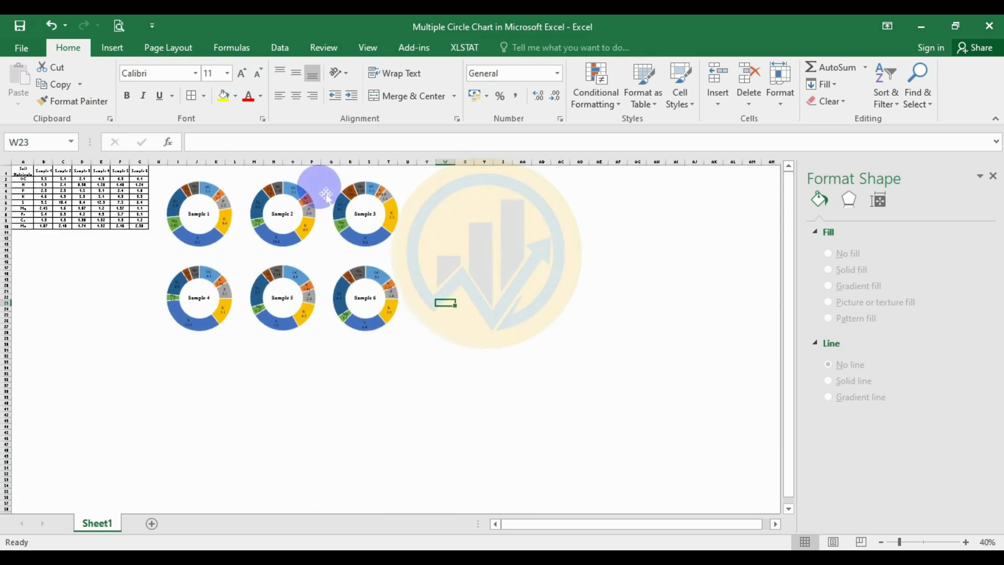
pyautogui.click(321, 180)
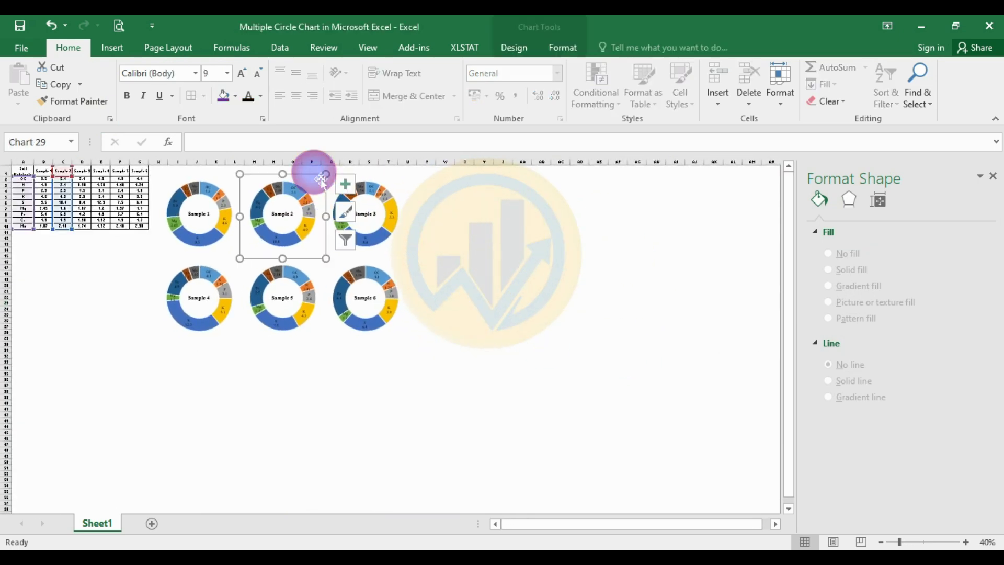
pyautogui.keyDown('ctrl'); pyautogui.click(219, 179); pyautogui.keyUp('ctrl')
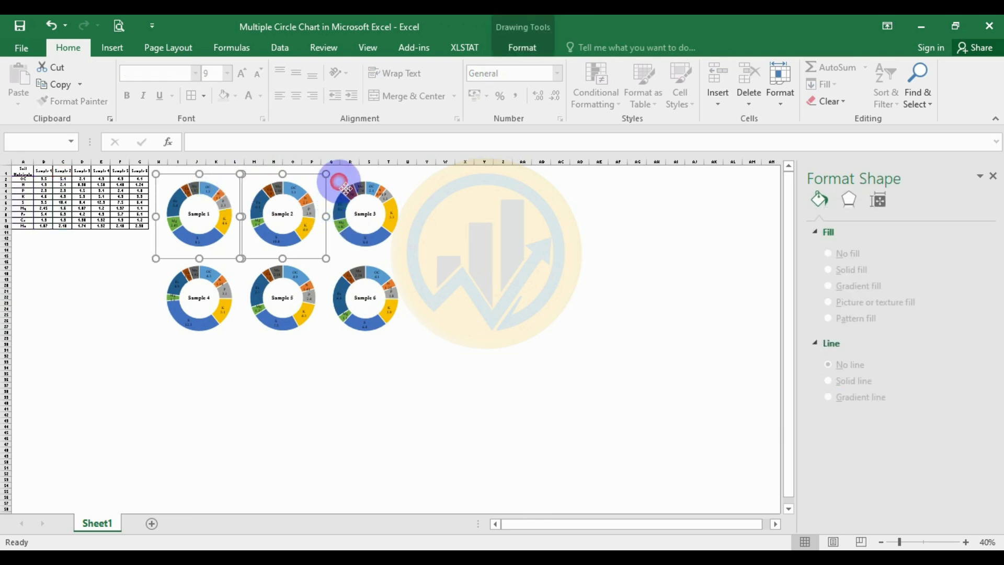
pyautogui.keyDown('ctrl'); pyautogui.click(340, 184); pyautogui.keyUp('ctrl')
pyautogui.keyDown('ctrl'); pyautogui.click(323, 275); pyautogui.keyUp('ctrl')
pyautogui.keyDown('ctrl'); pyautogui.click(252, 281); pyautogui.keyUp('ctrl')
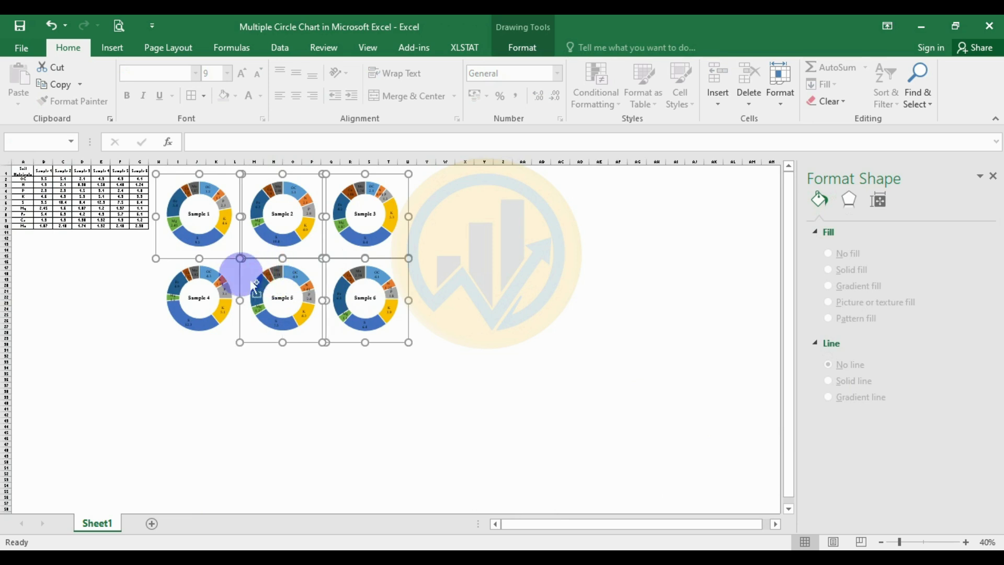
pyautogui.rightClick(241, 277)
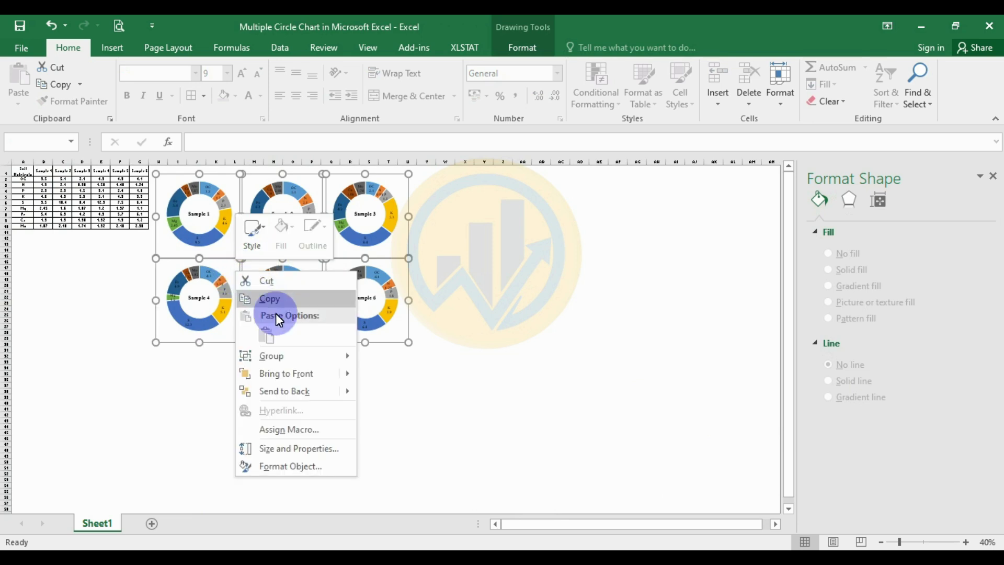
pyautogui.moveTo(316, 357)
pyautogui.click(403, 356)
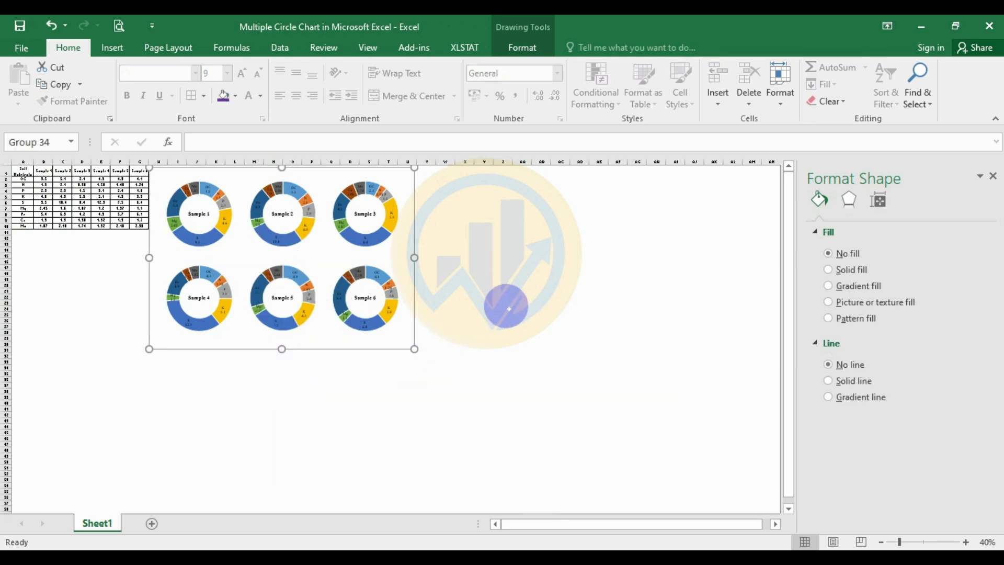
# - Move the grouped charts to the empty area away from the data table, starting around cell Q12, and close the formatting pane
pyautogui.moveTo(411, 175); pyautogui.dragTo(468, 200)
pyautogui.hotkey('ctrl', 'z')
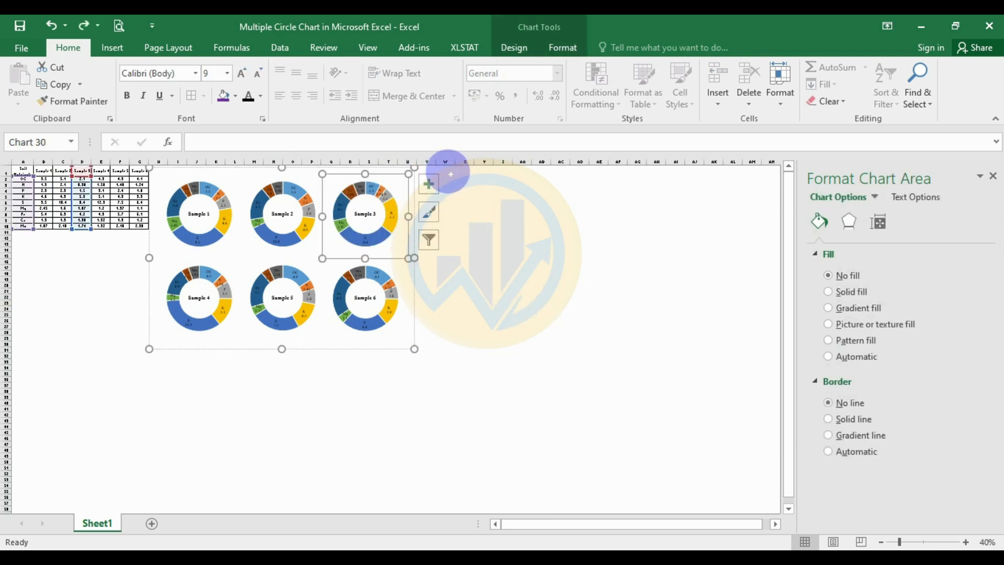
pyautogui.click(397, 168)
pyautogui.moveTo(402, 178); pyautogui.dragTo(582, 246)
pyautogui.keyDown('ctrl'); pyautogui.scroll(2, 494, 312); pyautogui.keyUp('ctrl')
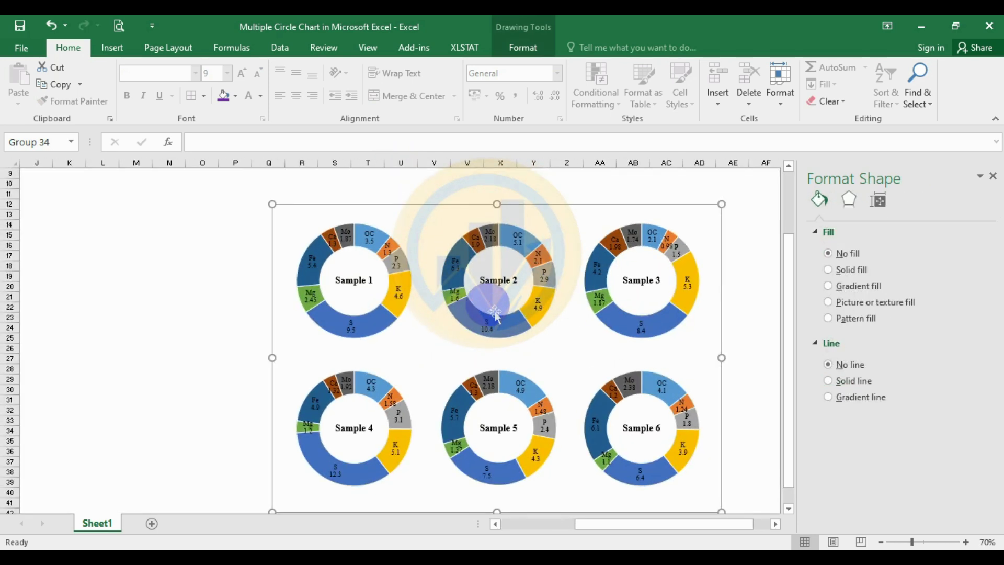
pyautogui.click(994, 176)
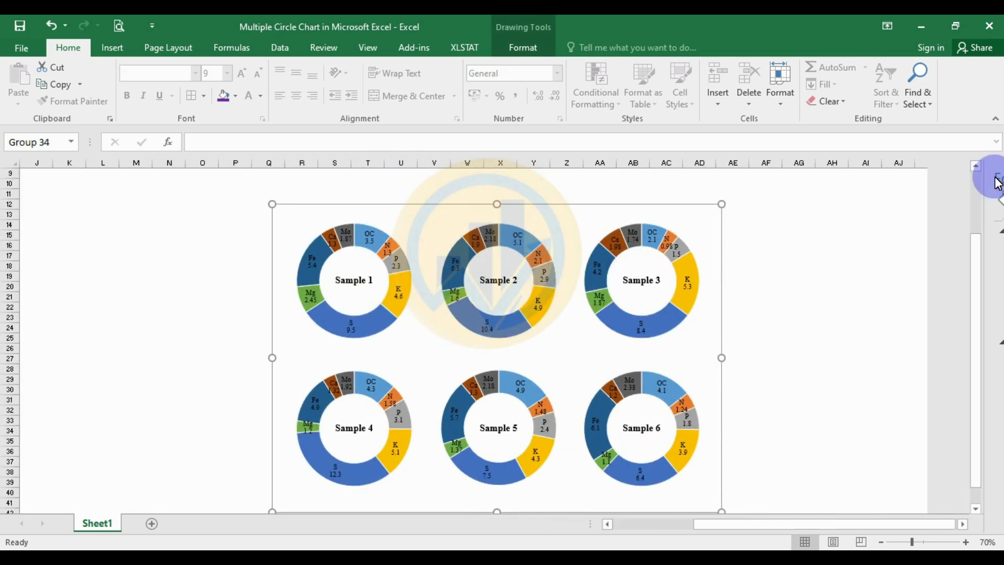
# - Give the Sample 2 doughnut series a black border in its data series formatting
pyautogui.scroll(-1, 775, 331)
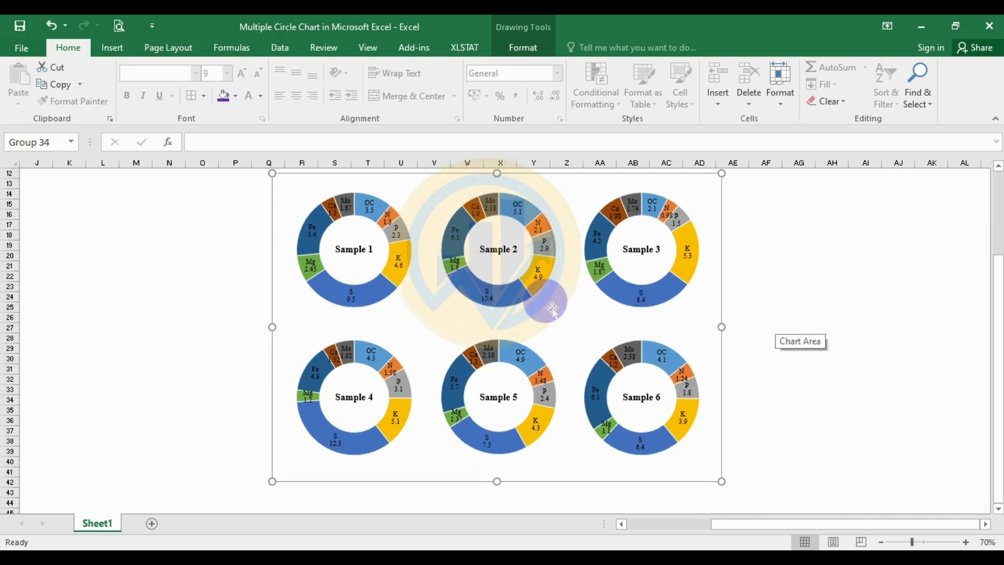
pyautogui.click(513, 288)
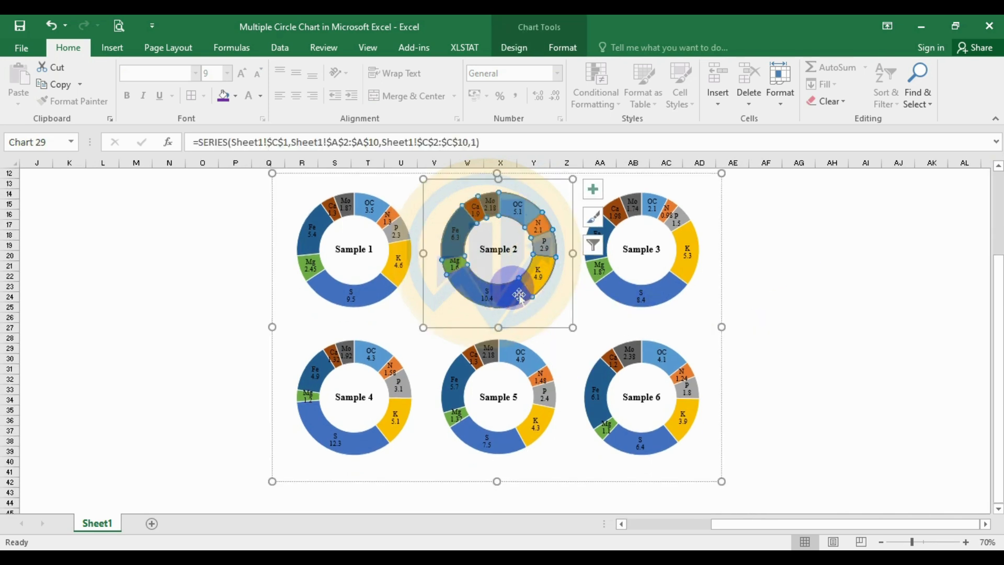
pyautogui.rightClick(518, 292)
pyautogui.click(560, 423)
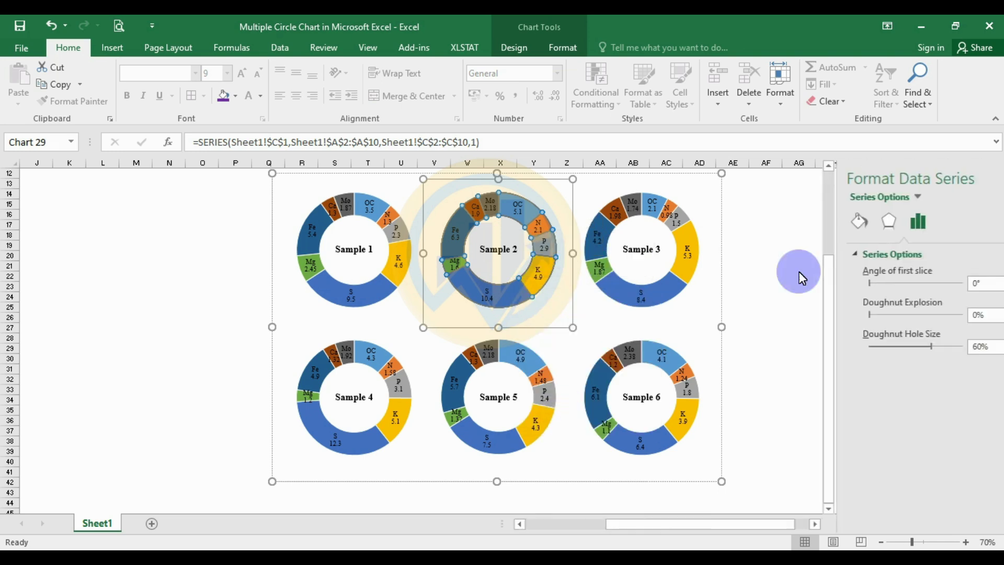
pyautogui.click(816, 222)
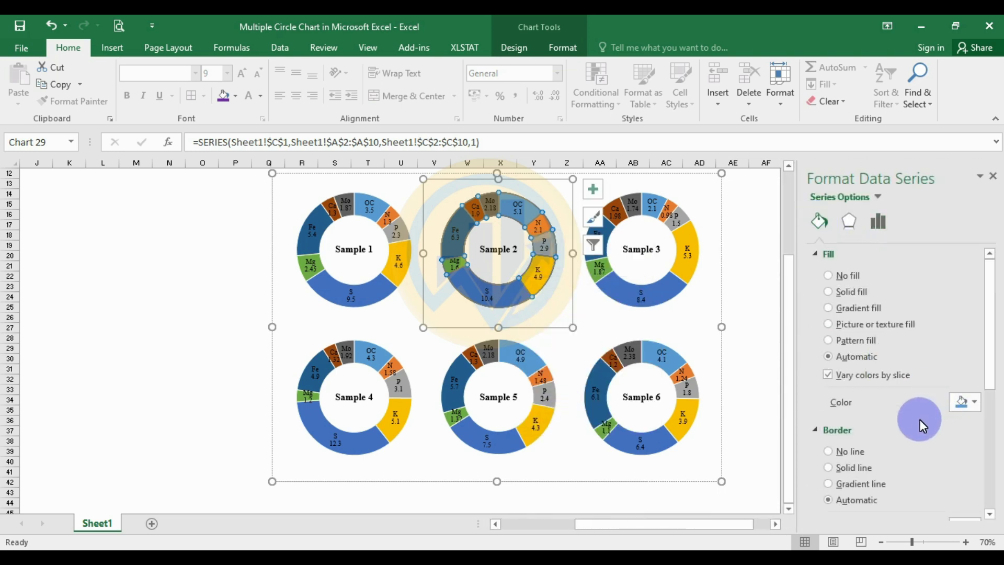
pyautogui.scroll(-3, 941, 421)
pyautogui.click(974, 453)
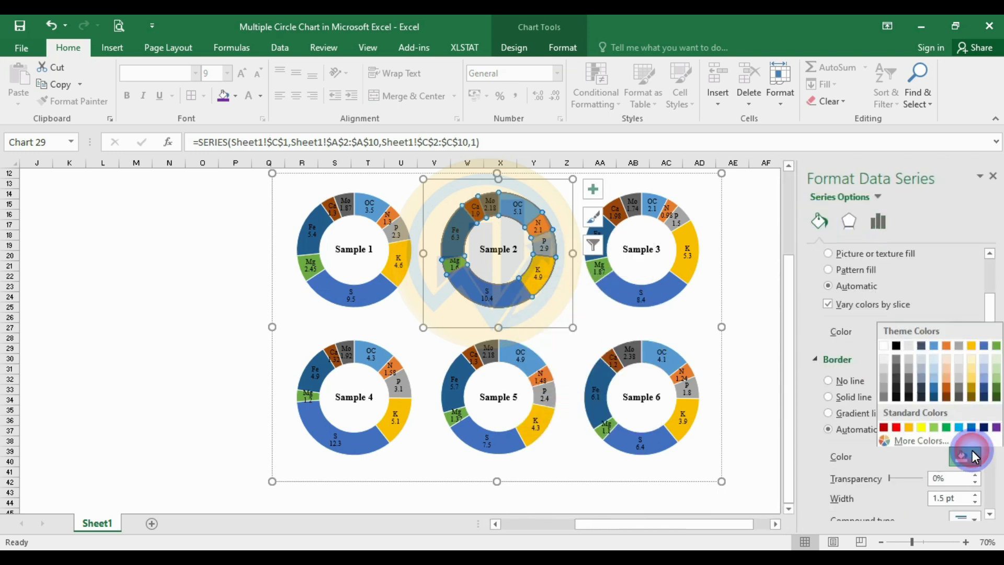
pyautogui.click(895, 343)
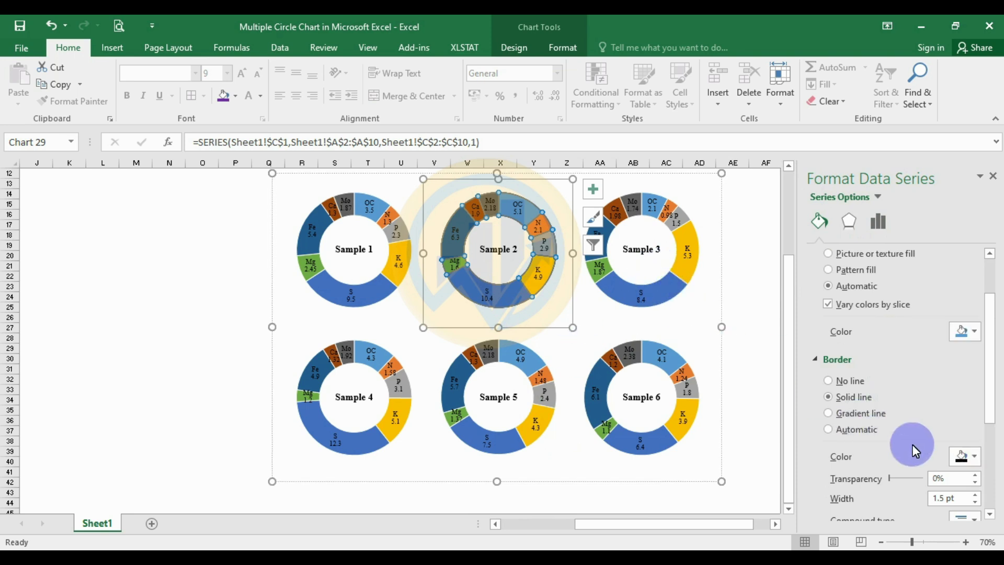
# - Give the Sample 3 doughnut series a black border
pyautogui.click(677, 298)
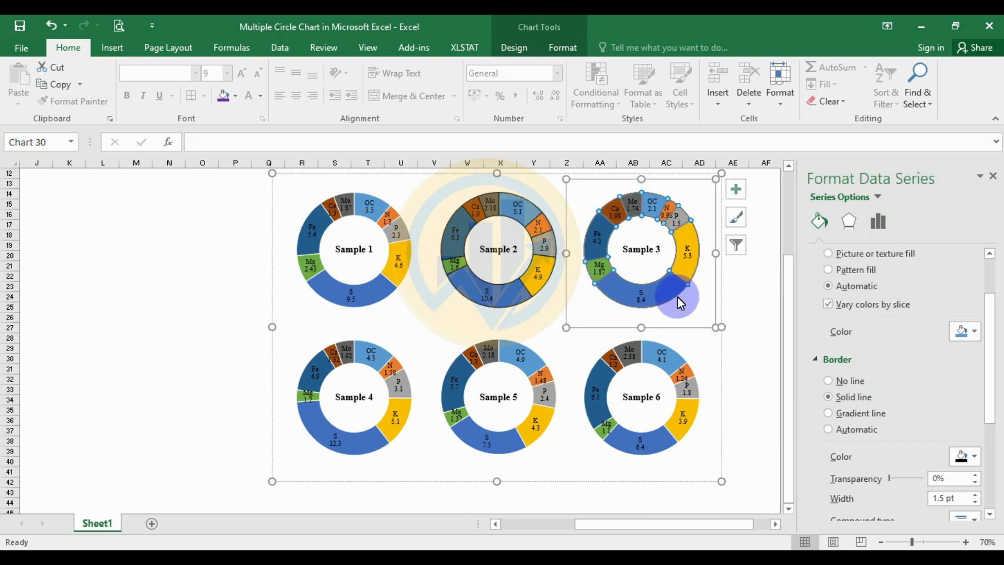
pyautogui.click(817, 224)
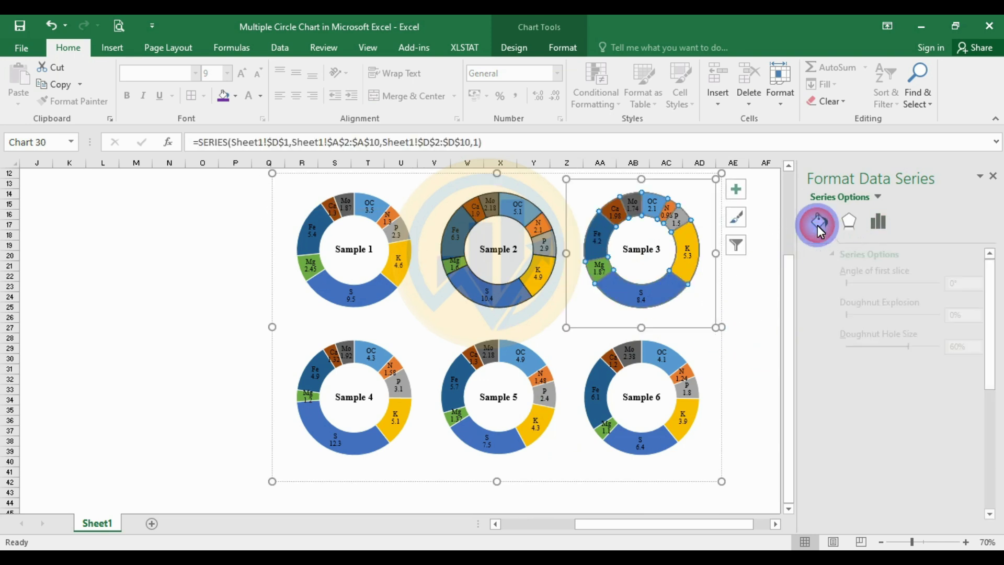
pyautogui.scroll(-3, 914, 406)
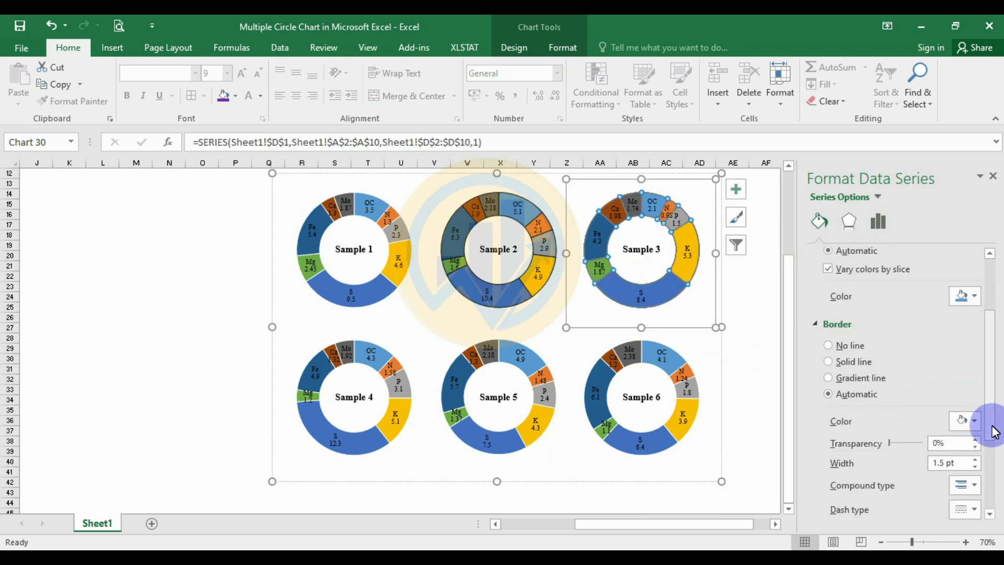
pyautogui.click(972, 420)
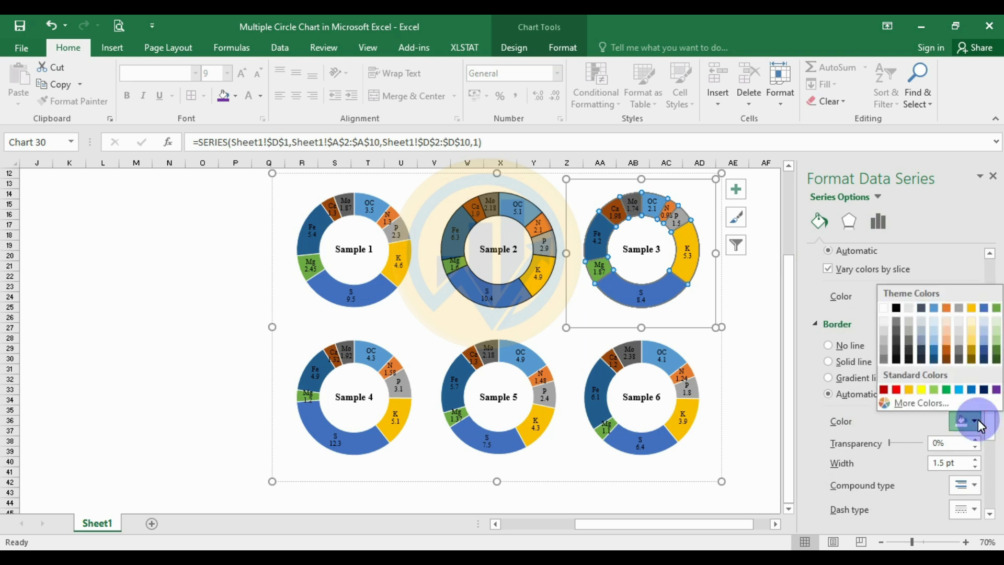
pyautogui.click(895, 307)
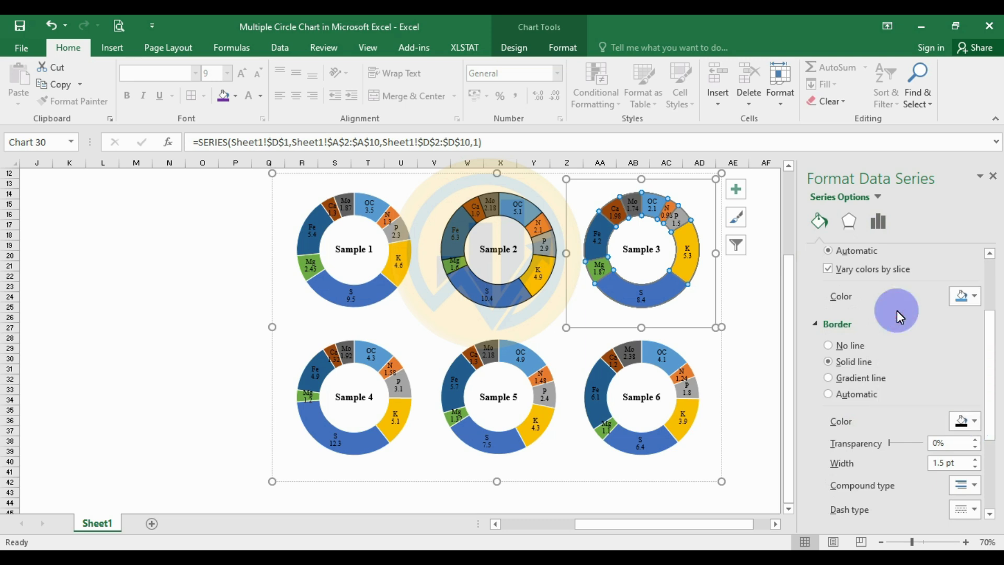
# - Set the border colour of the Sample 6 doughnut series to black
pyautogui.click(679, 431)
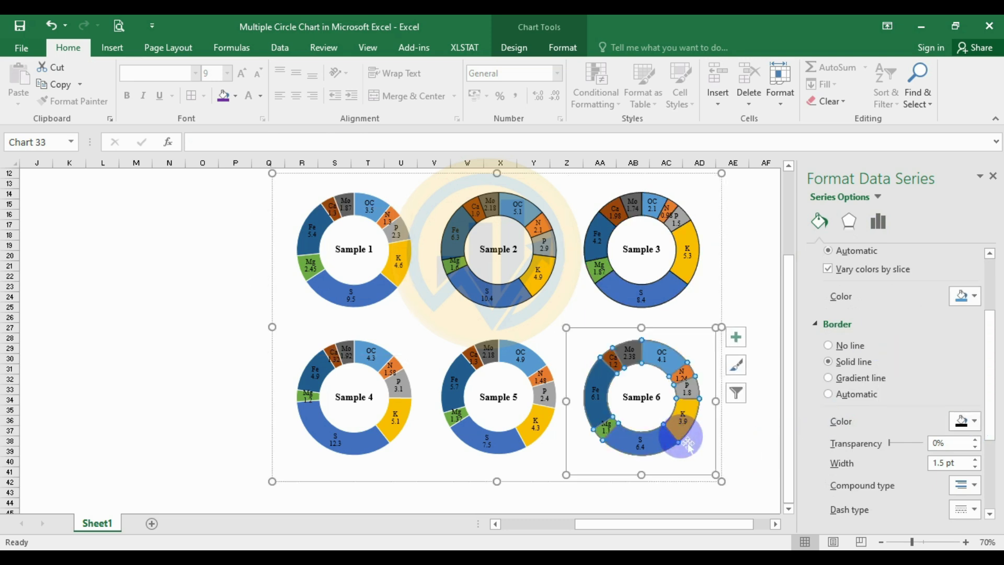
pyautogui.click(820, 223)
pyautogui.scroll(-3, 884, 428)
pyautogui.click(967, 421)
pyautogui.click(902, 312)
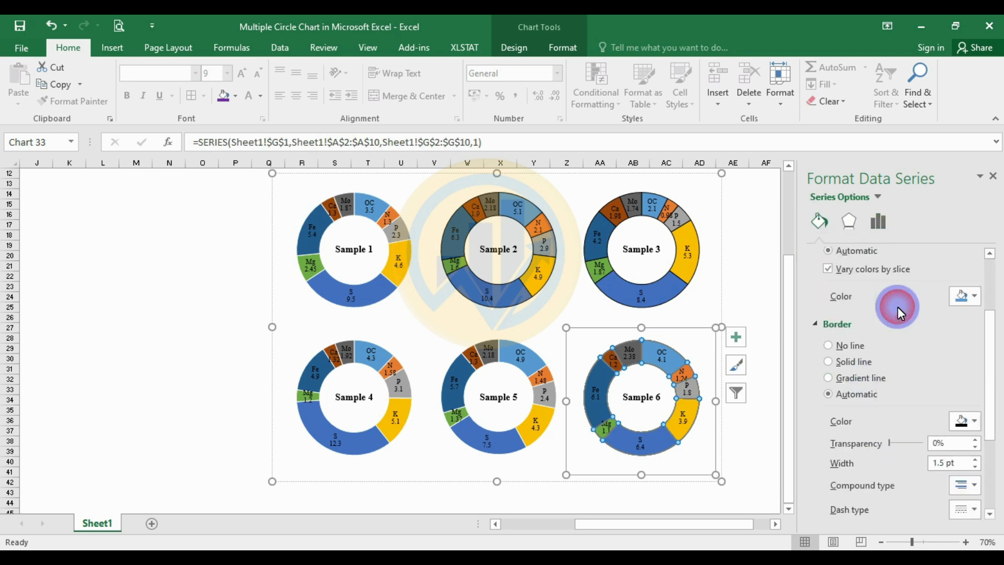
# - Set the border colour of the Sample 5 doughnut series to black
pyautogui.click(445, 389)
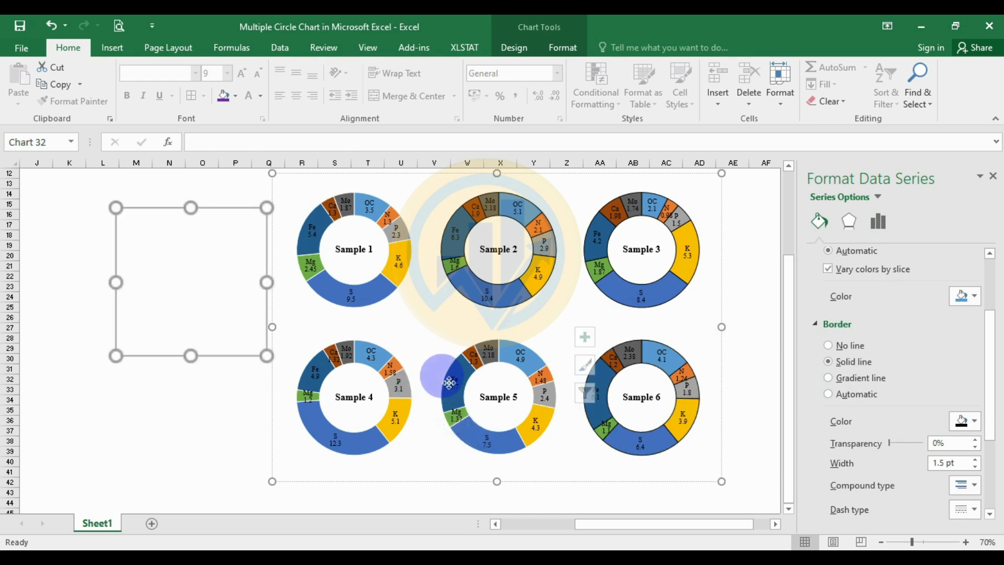
pyautogui.click(443, 384)
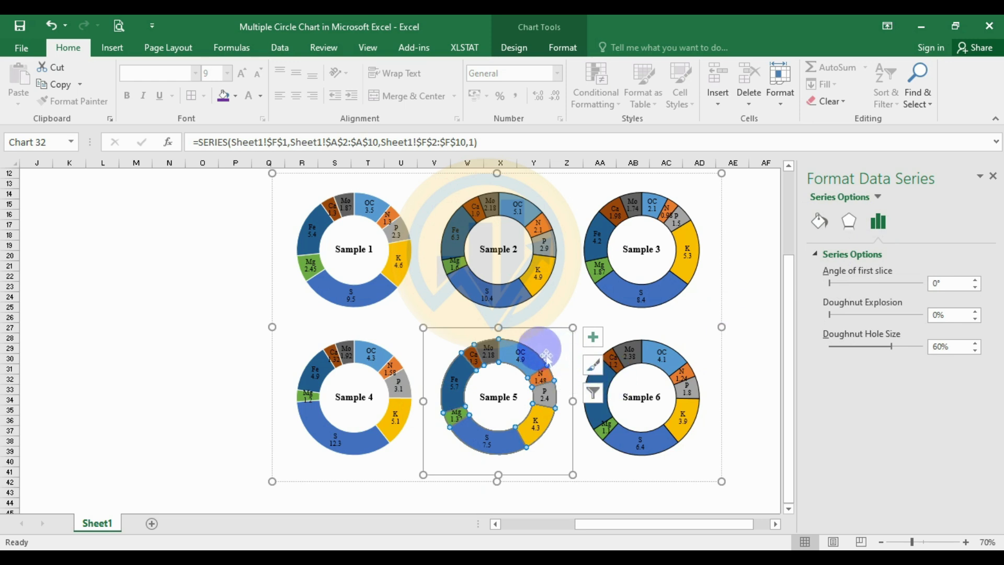
pyautogui.click(819, 220)
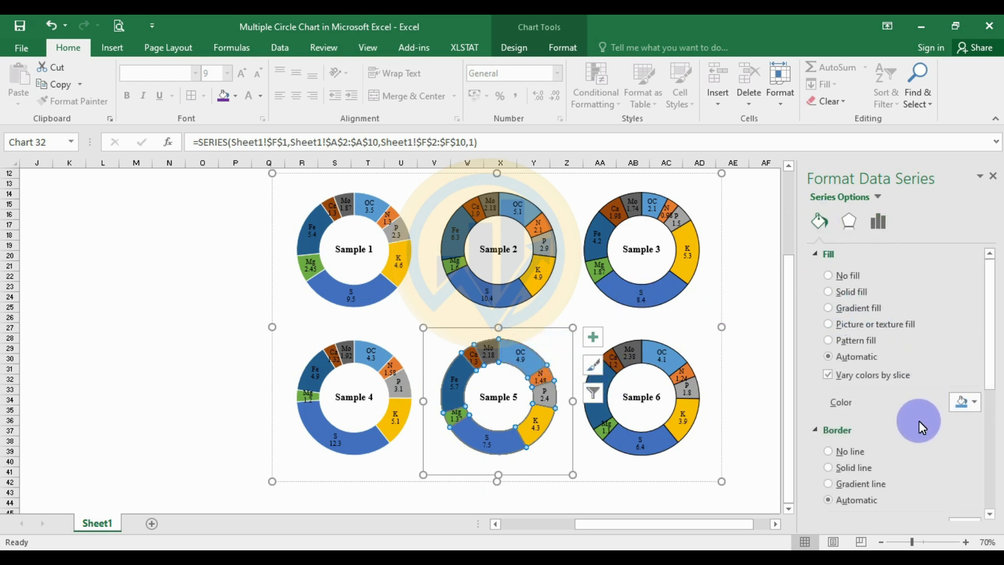
pyautogui.scroll(-3, 918, 420)
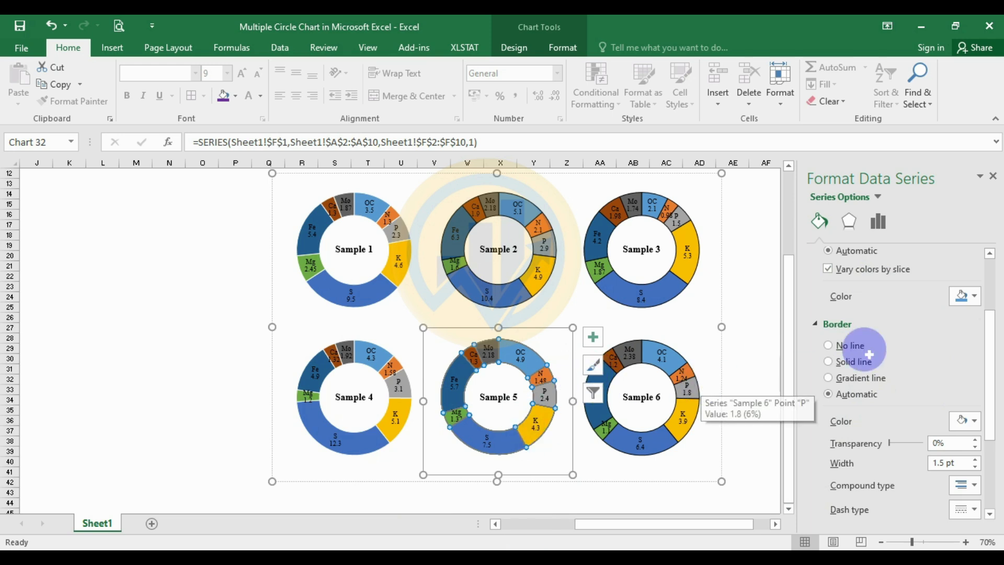
pyautogui.scroll(-1, 951, 418)
pyautogui.click(975, 385)
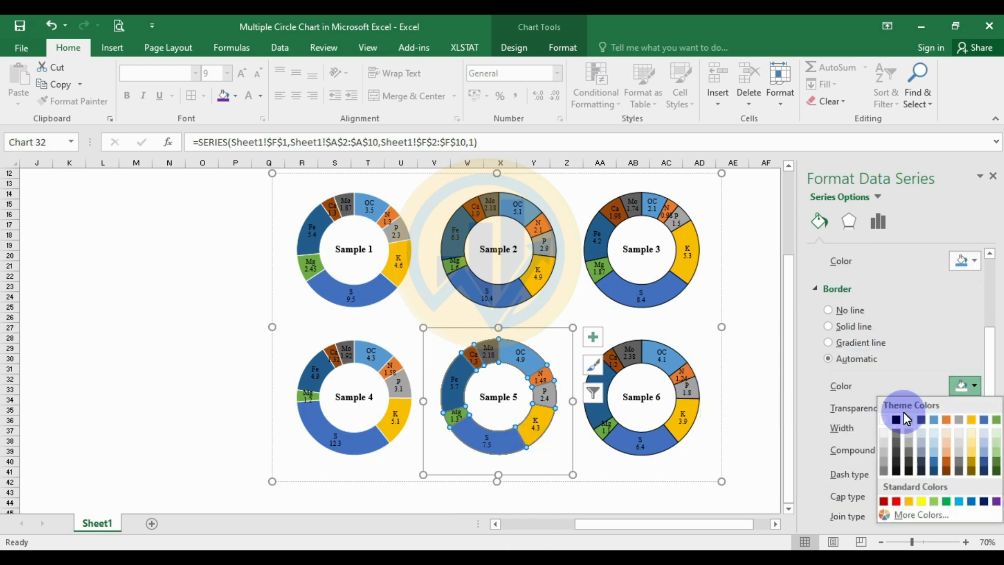
pyautogui.click(896, 423)
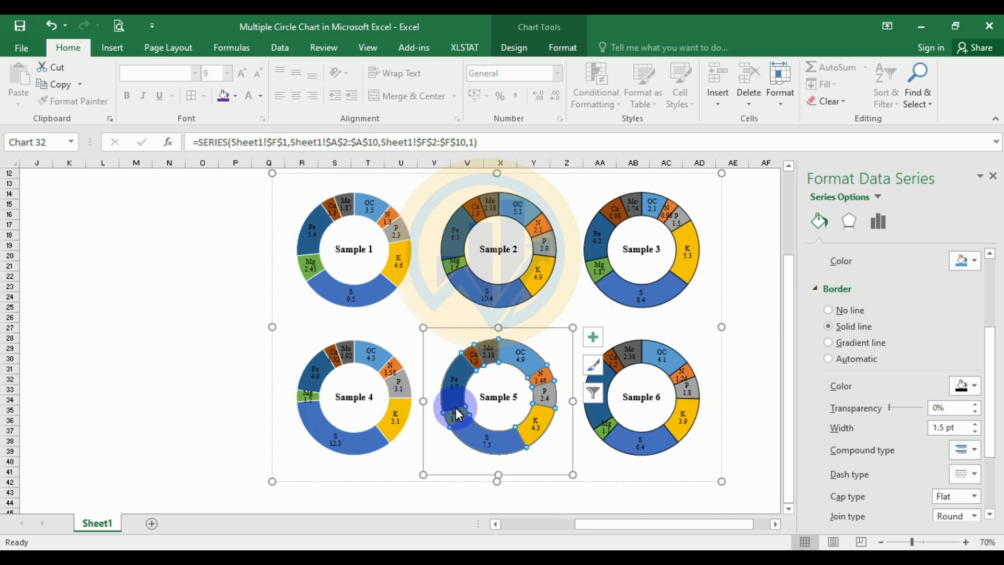
# - Try to outline the Sample 4 chart area with a solid border line
pyautogui.click(423, 346)
pyautogui.click(815, 222)
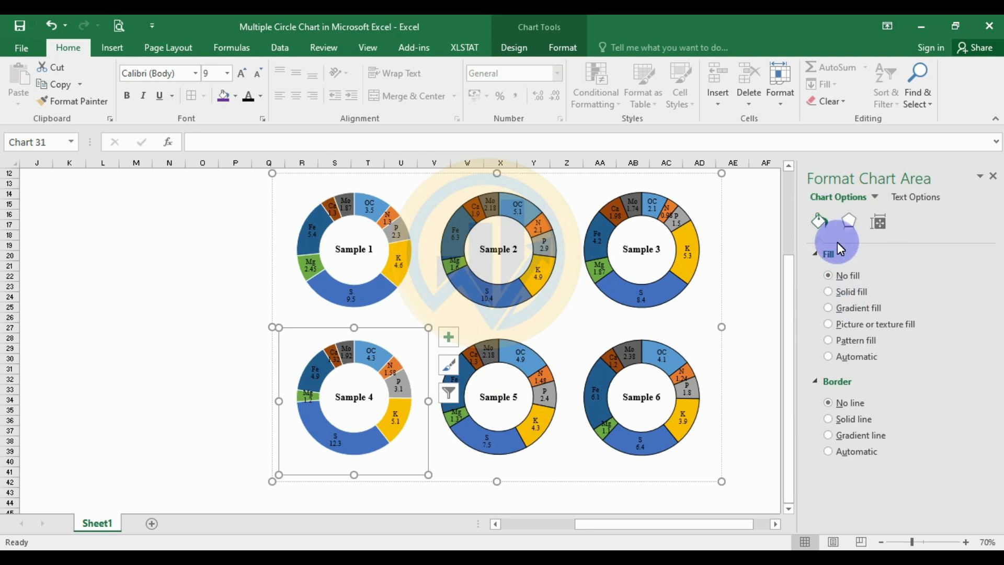
pyautogui.click(852, 422)
pyautogui.scroll(-3, 883, 404)
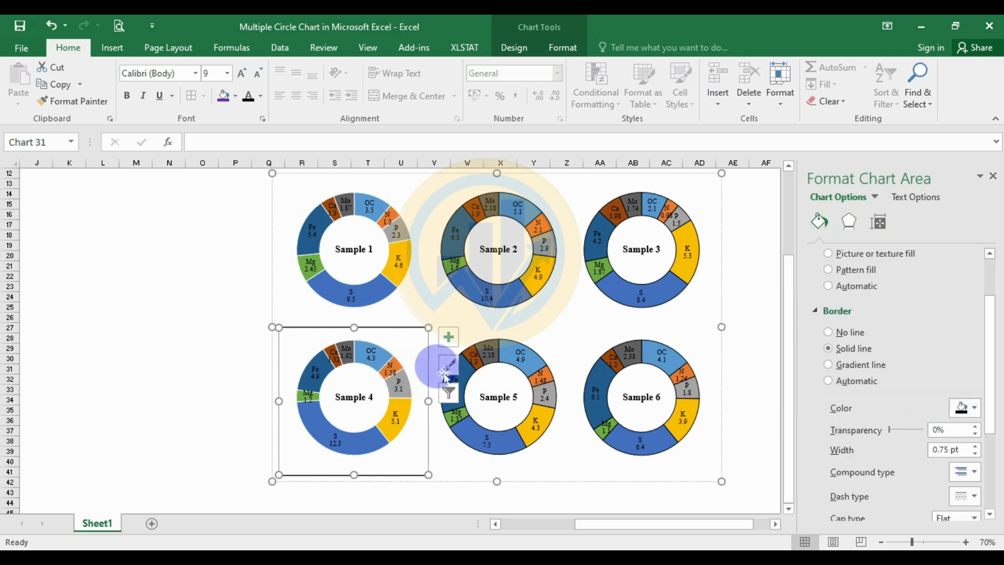
pyautogui.click(414, 276)
pyautogui.click(406, 346)
pyautogui.click(403, 342)
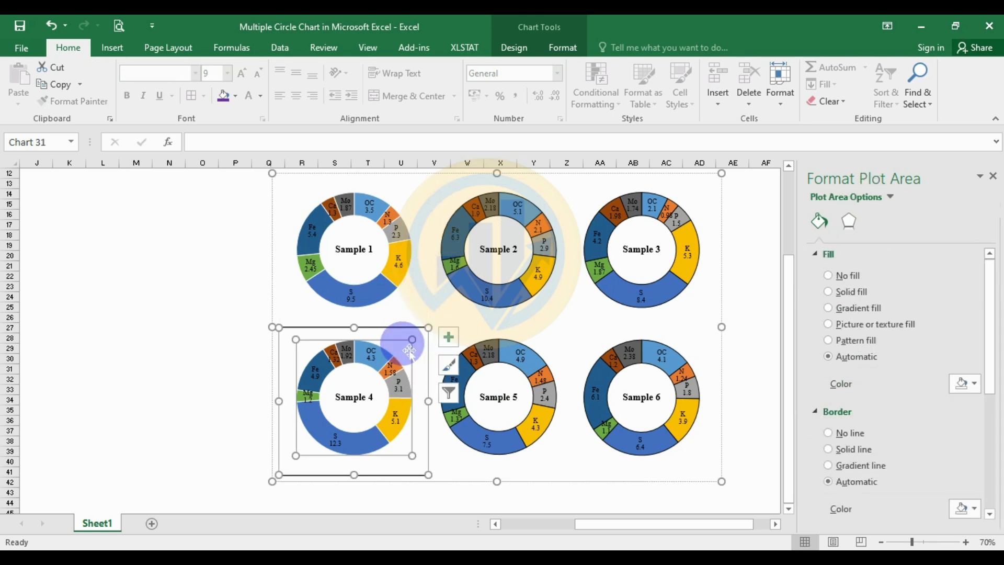
# - Set the border colour of the Sample 4 doughnut series to black
pyautogui.click(402, 368)
pyautogui.click(386, 354)
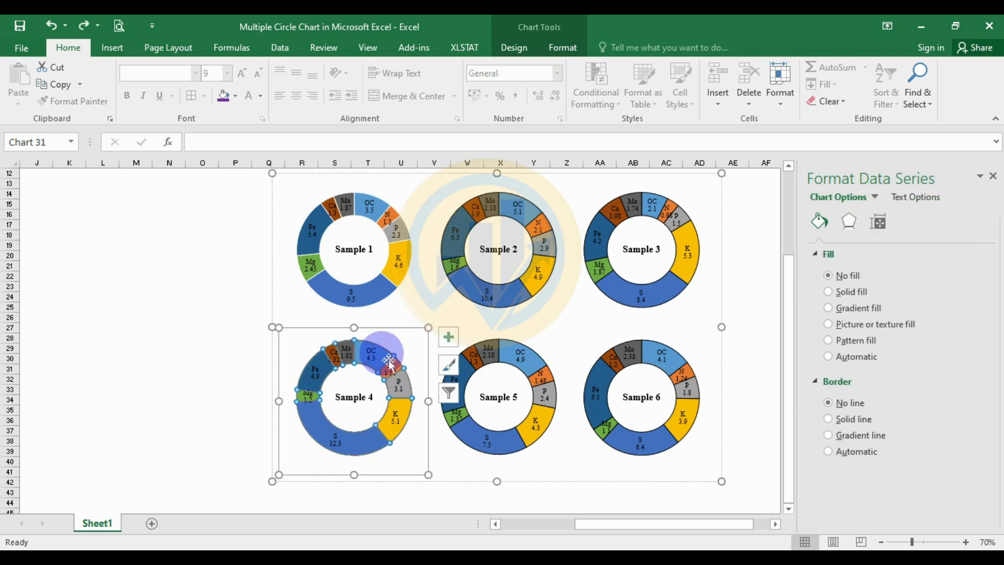
pyautogui.scroll(-3, 983, 443)
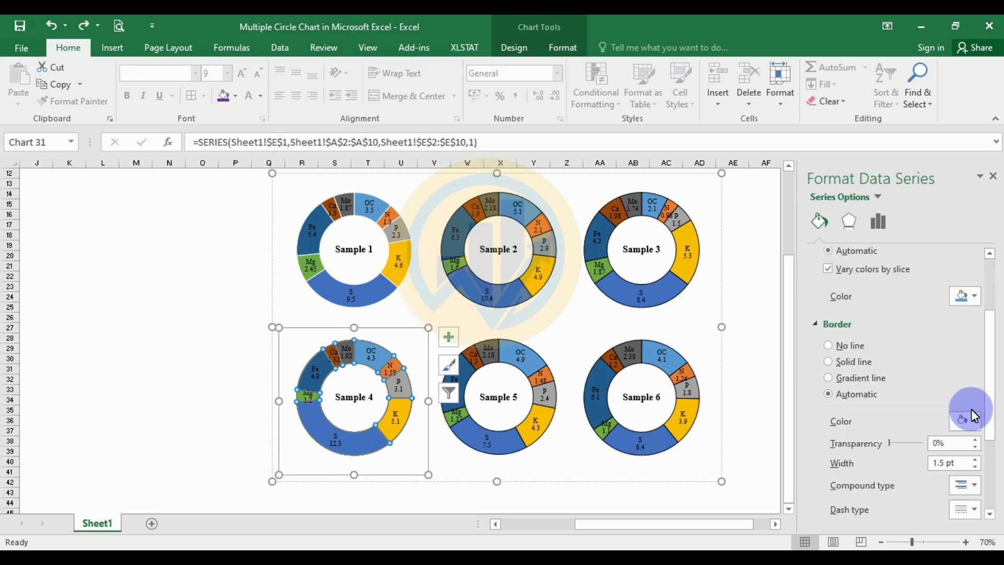
pyautogui.click(968, 421)
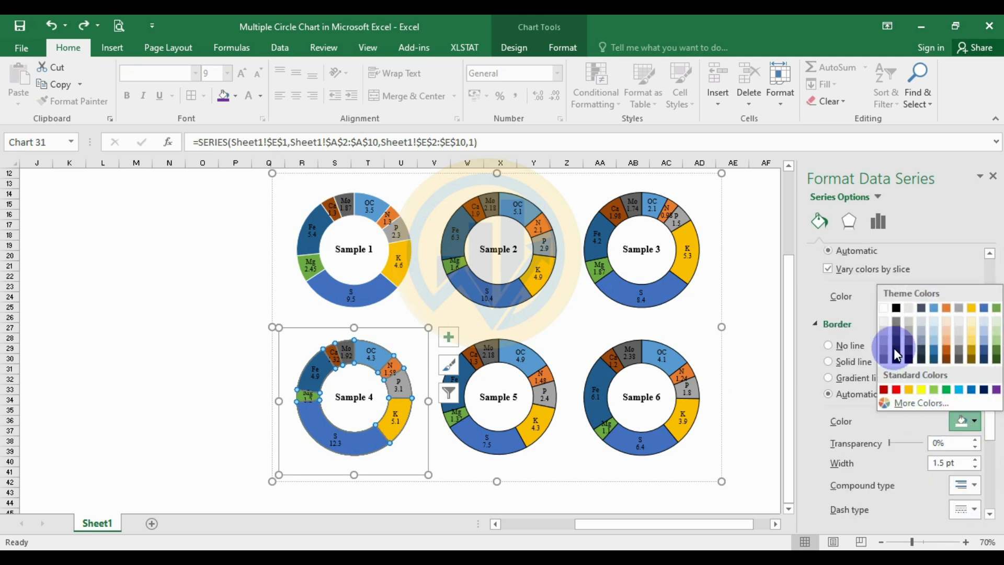
pyautogui.click(895, 308)
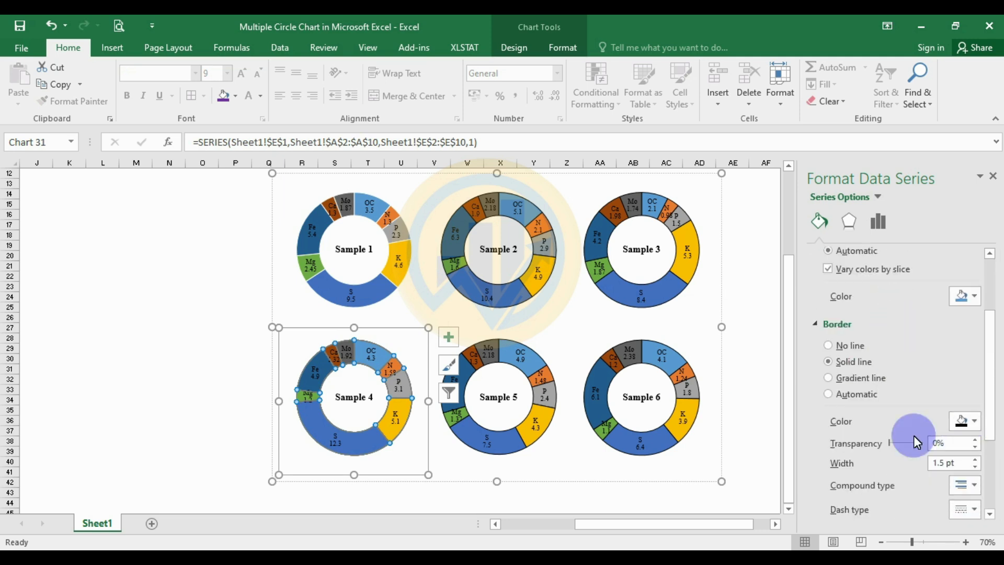
# - Give the Sample 1 doughnut series a solid black border
pyautogui.click(399, 278)
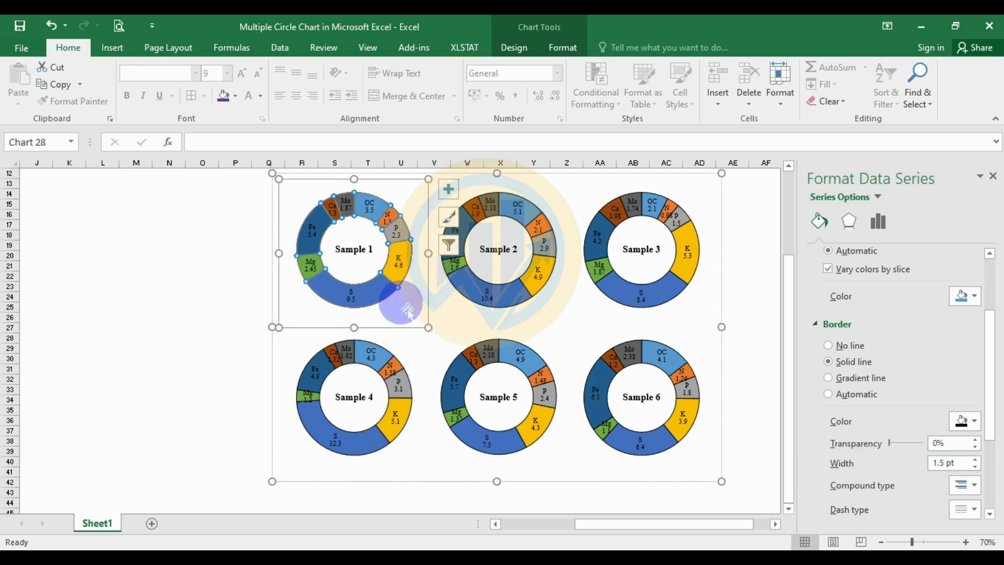
pyautogui.click(818, 219)
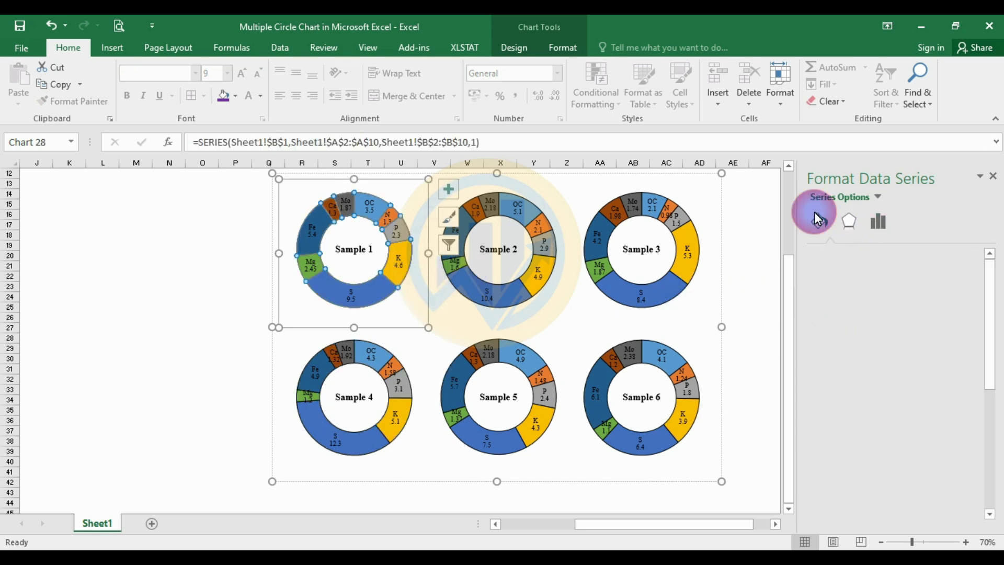
pyautogui.scroll(-2, 874, 403)
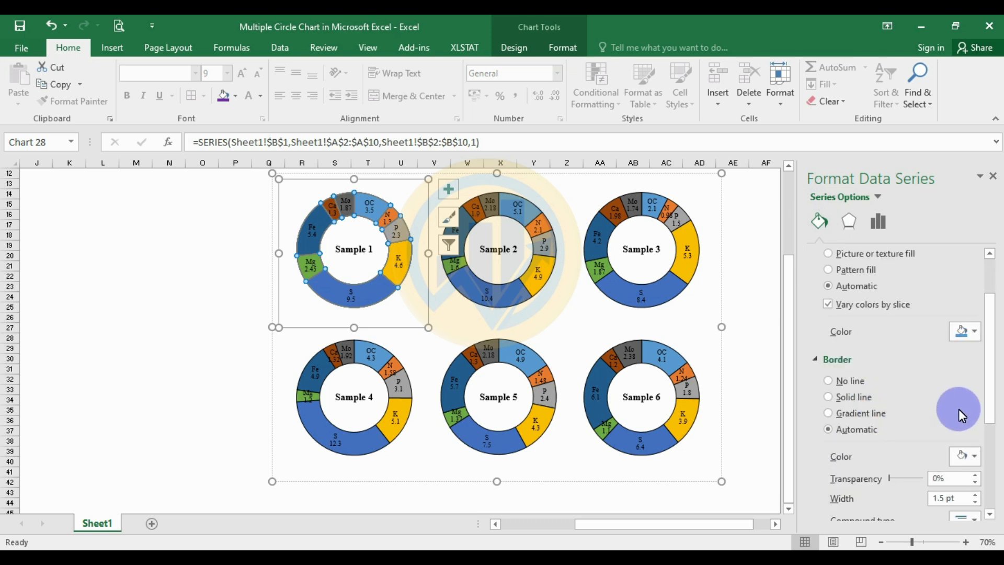
pyautogui.click(974, 460)
pyautogui.click(896, 342)
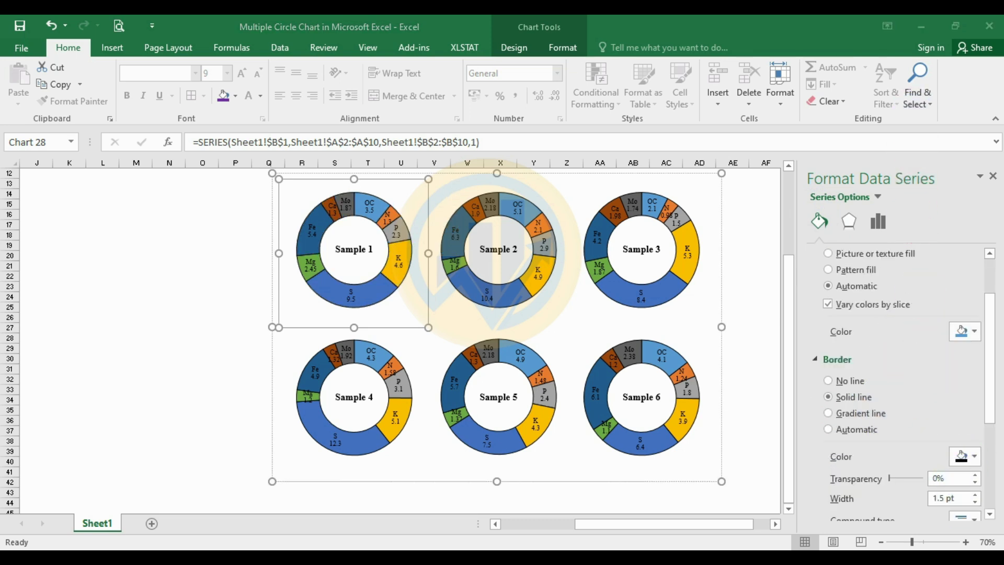
# - Close the series formatting options and deselect the grouped charts by selecting empty cell AM28
pyautogui.click(197, 381)
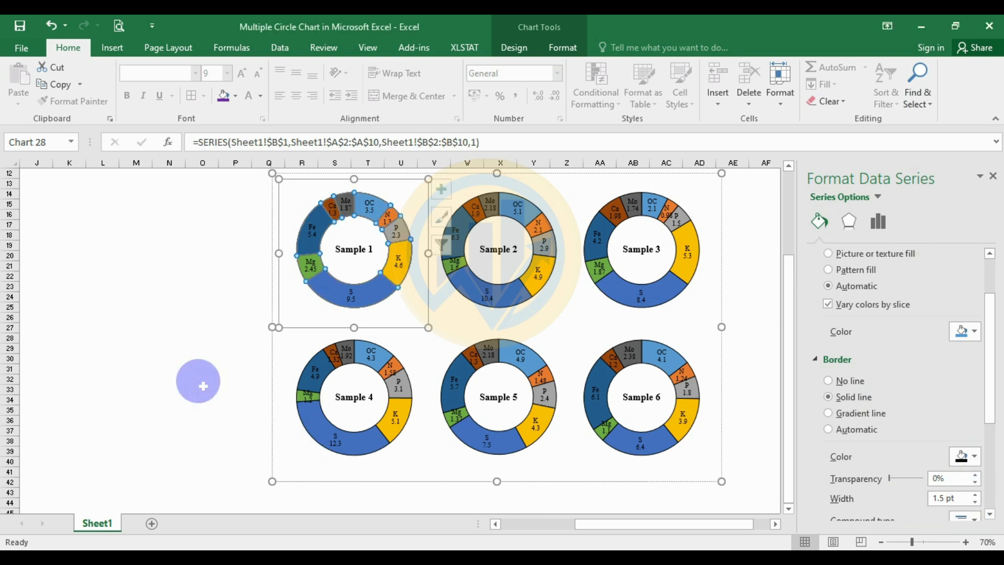
pyautogui.click(993, 175)
pyautogui.scroll(1, 669, 395)
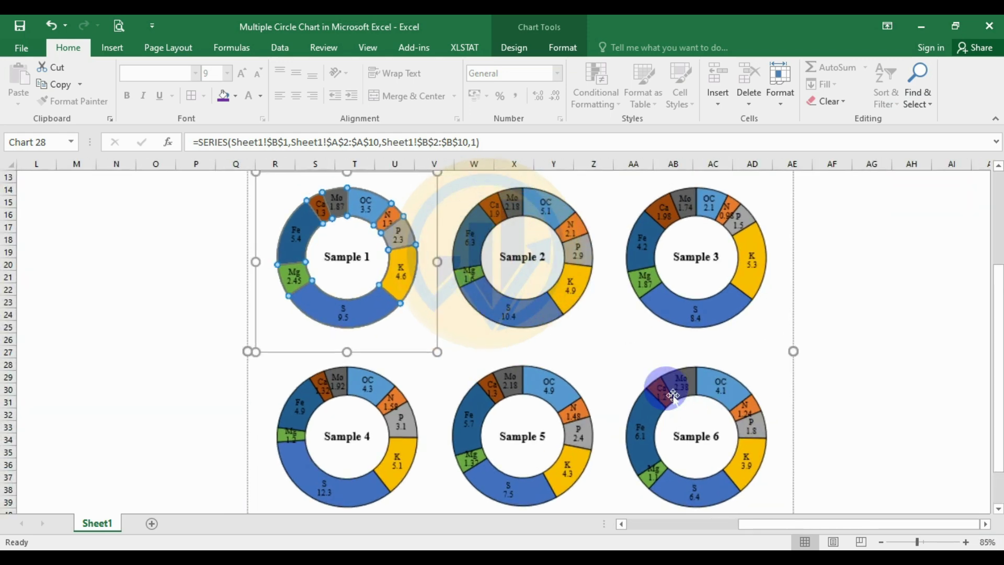
pyautogui.scroll(-3, 673, 395)
pyautogui.click(751, 332)
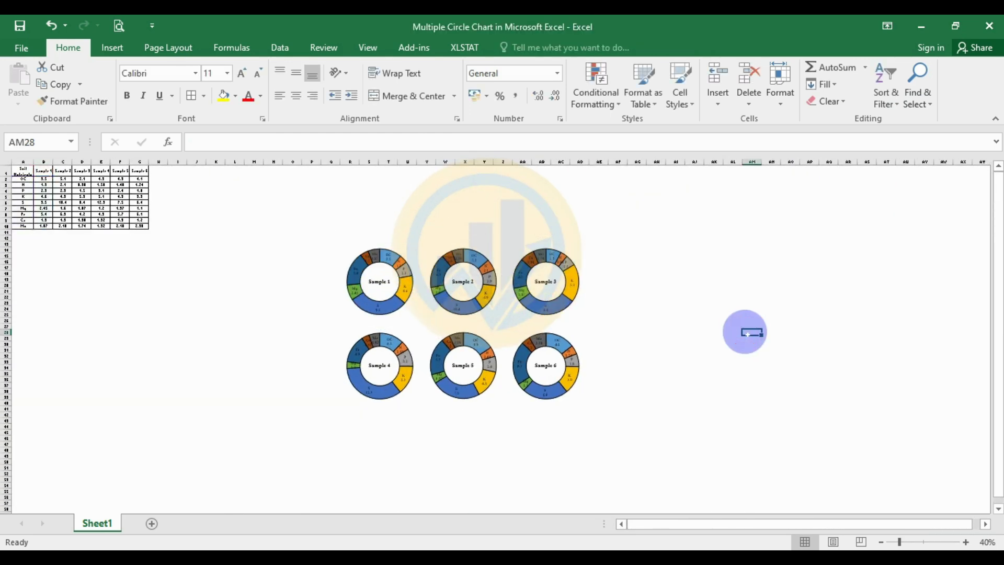
# - Move the whole group of six doughnut charts up to row 1, spanning about columns T to AG
pyautogui.scroll(3, 557, 331)
pyautogui.click(434, 301)
pyautogui.click(372, 331)
pyautogui.moveTo(385, 299)
pyautogui.mouseDown()
pyautogui.moveTo(447, 253)
pyautogui.moveTo(511, 168)
pyautogui.mouseUp()
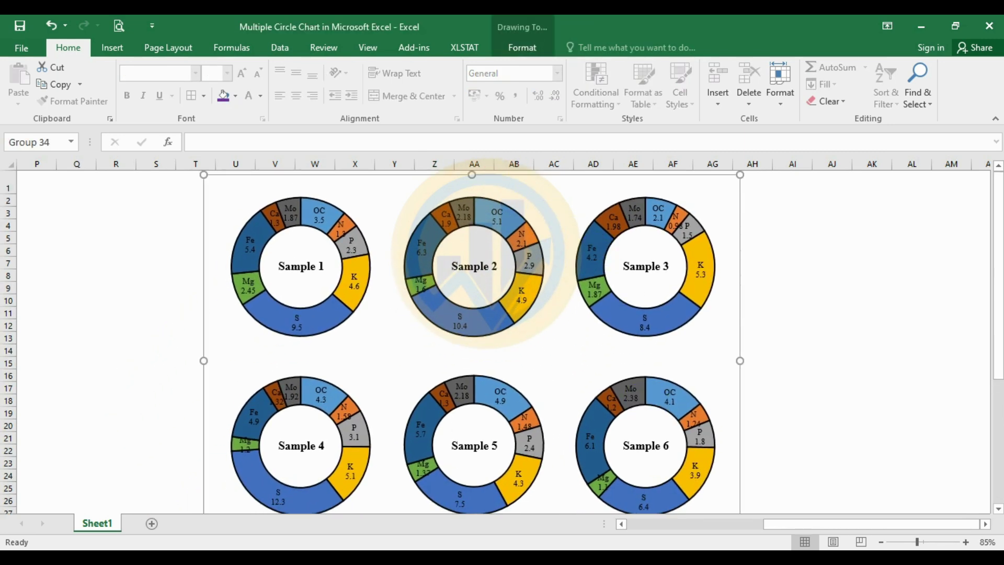